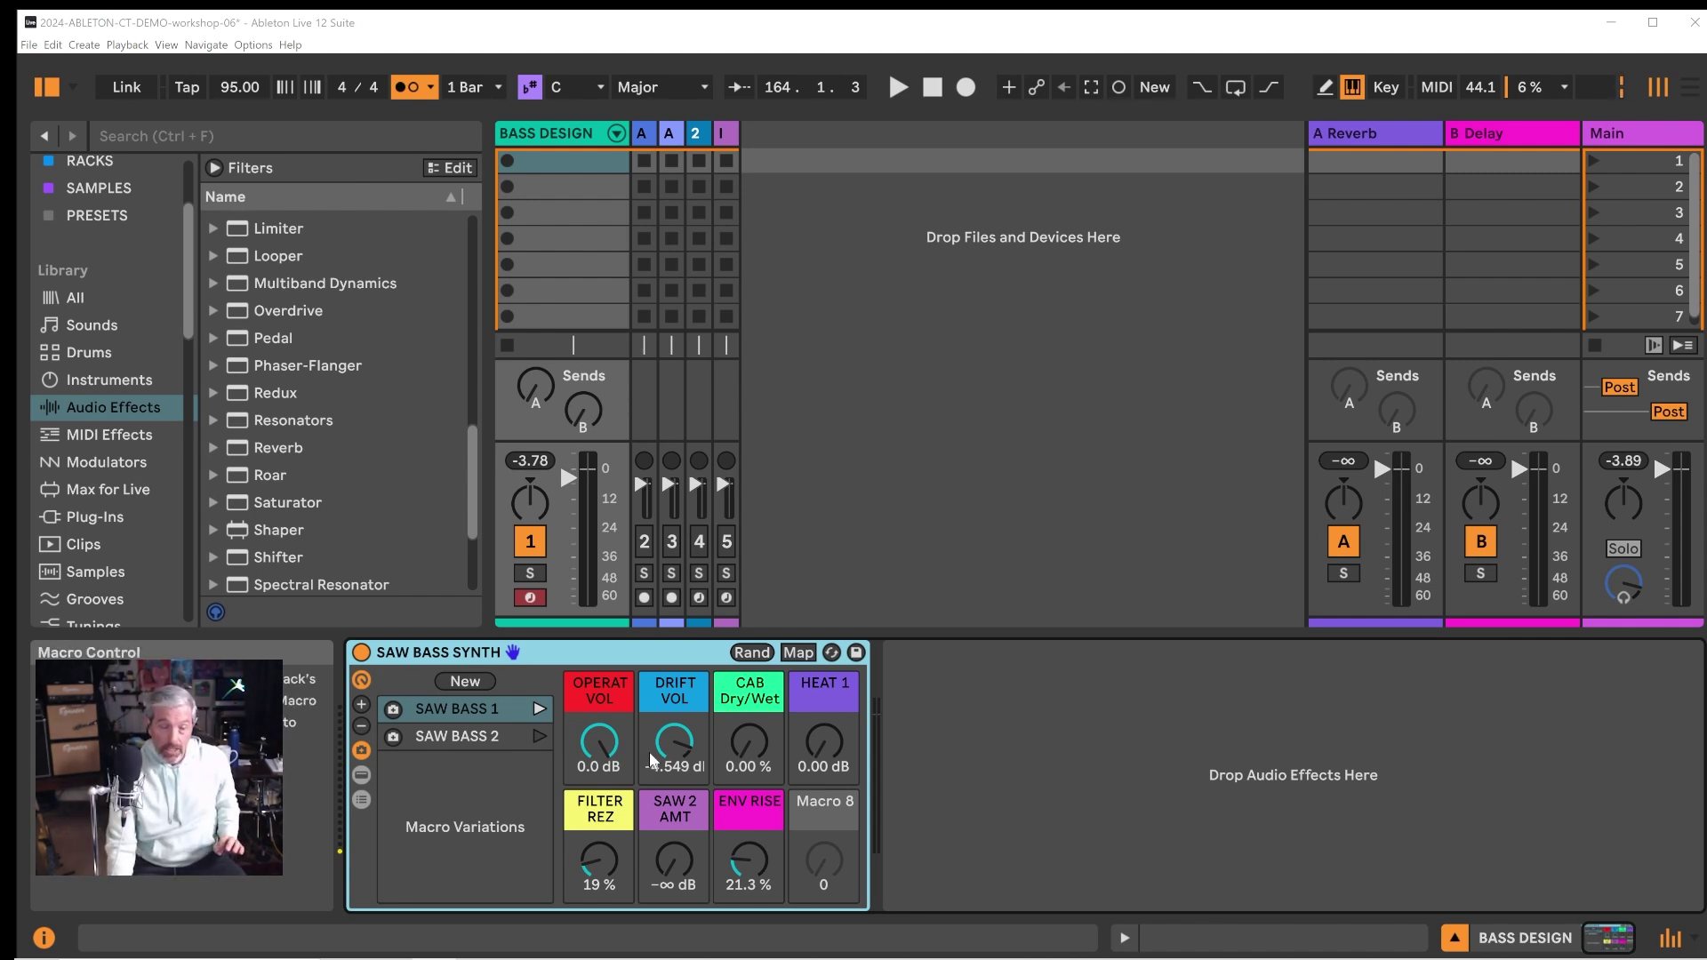
Step: Lower the DRIFT VOL macro to about -6.7 dB and reveal the rack's chain list
left_click(656, 760)
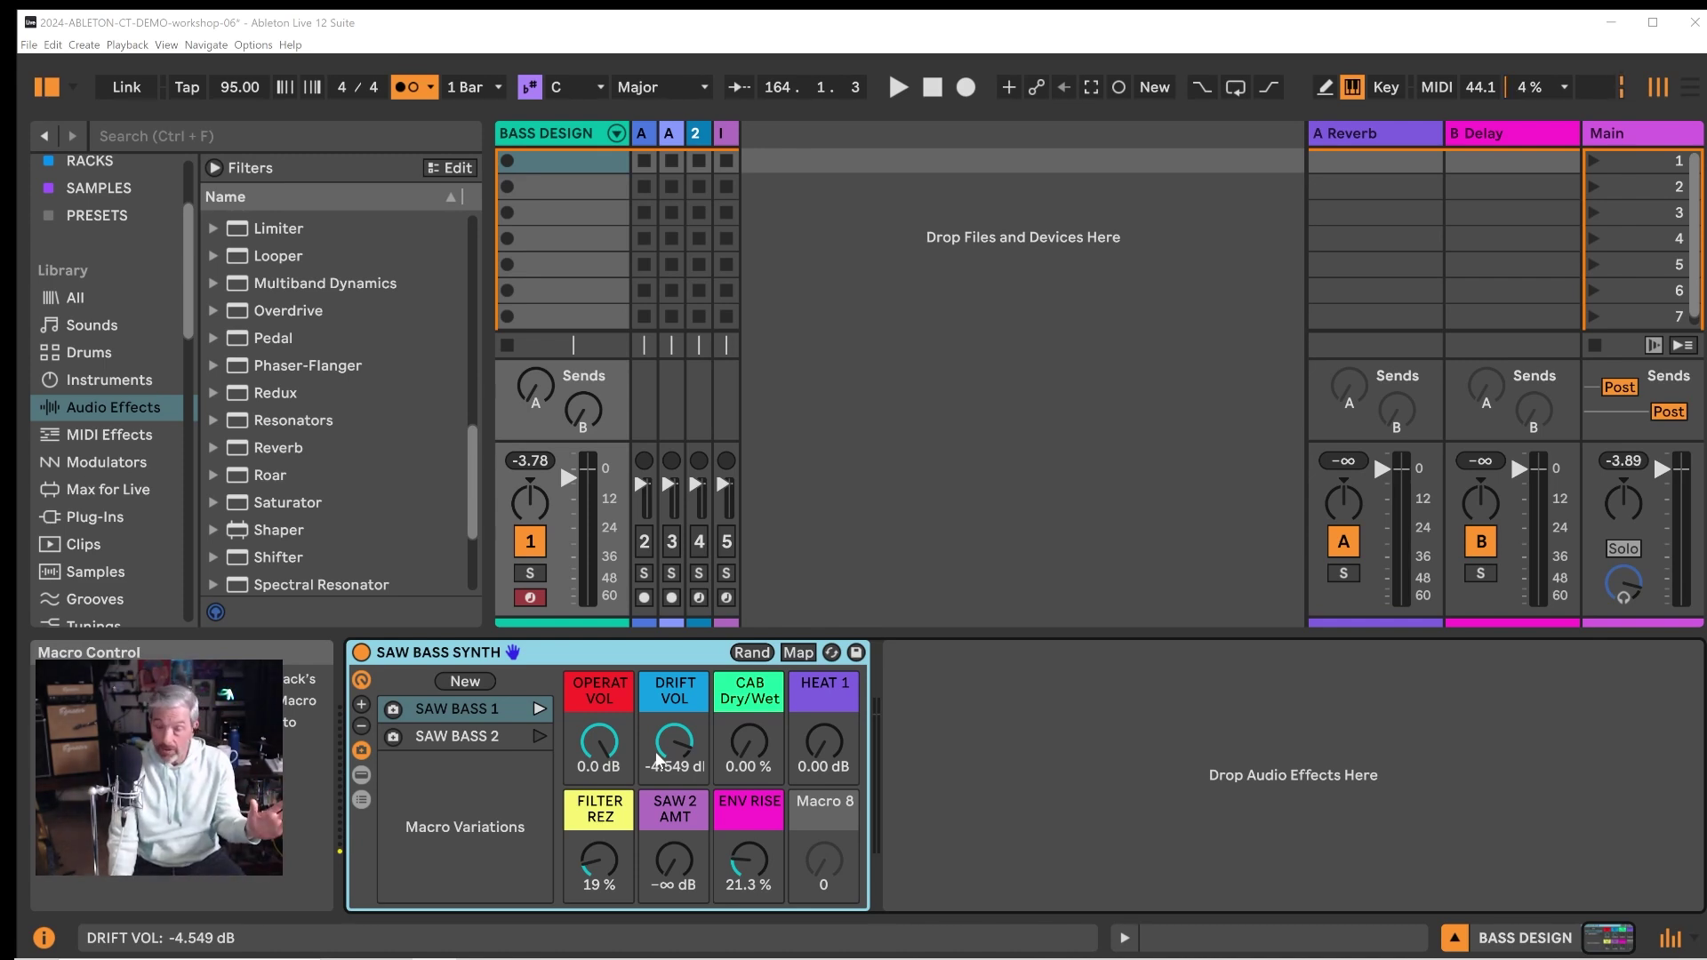
left_click_drag(662, 752, 661, 770)
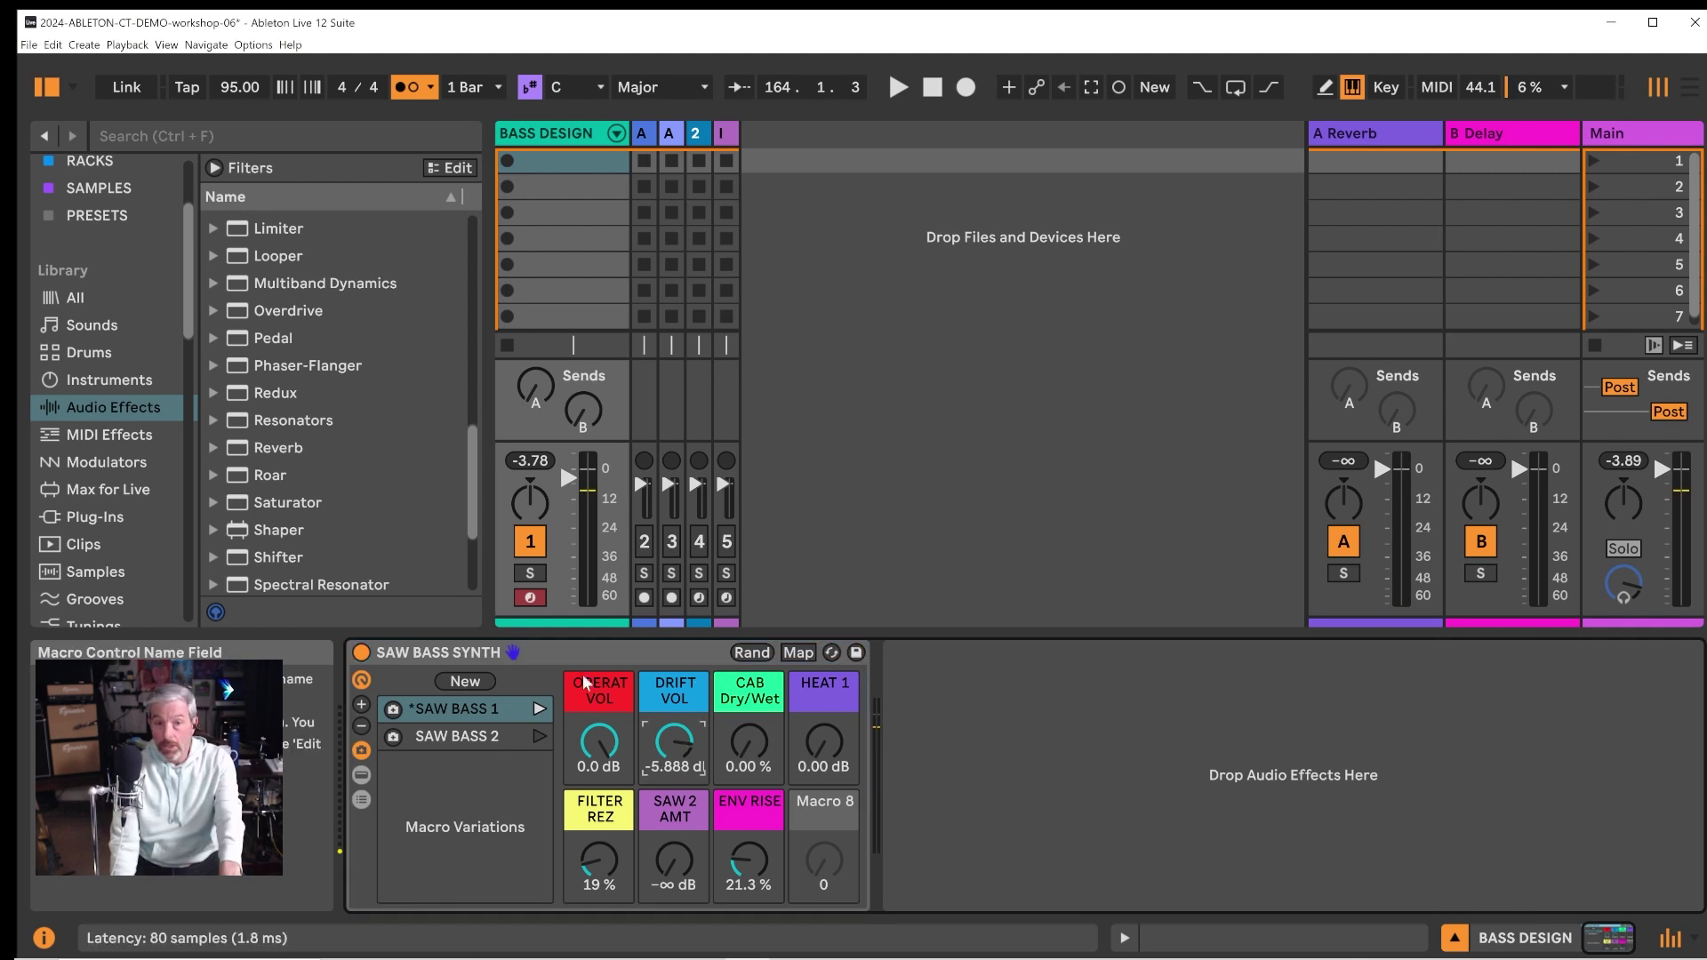
left_click(612, 737)
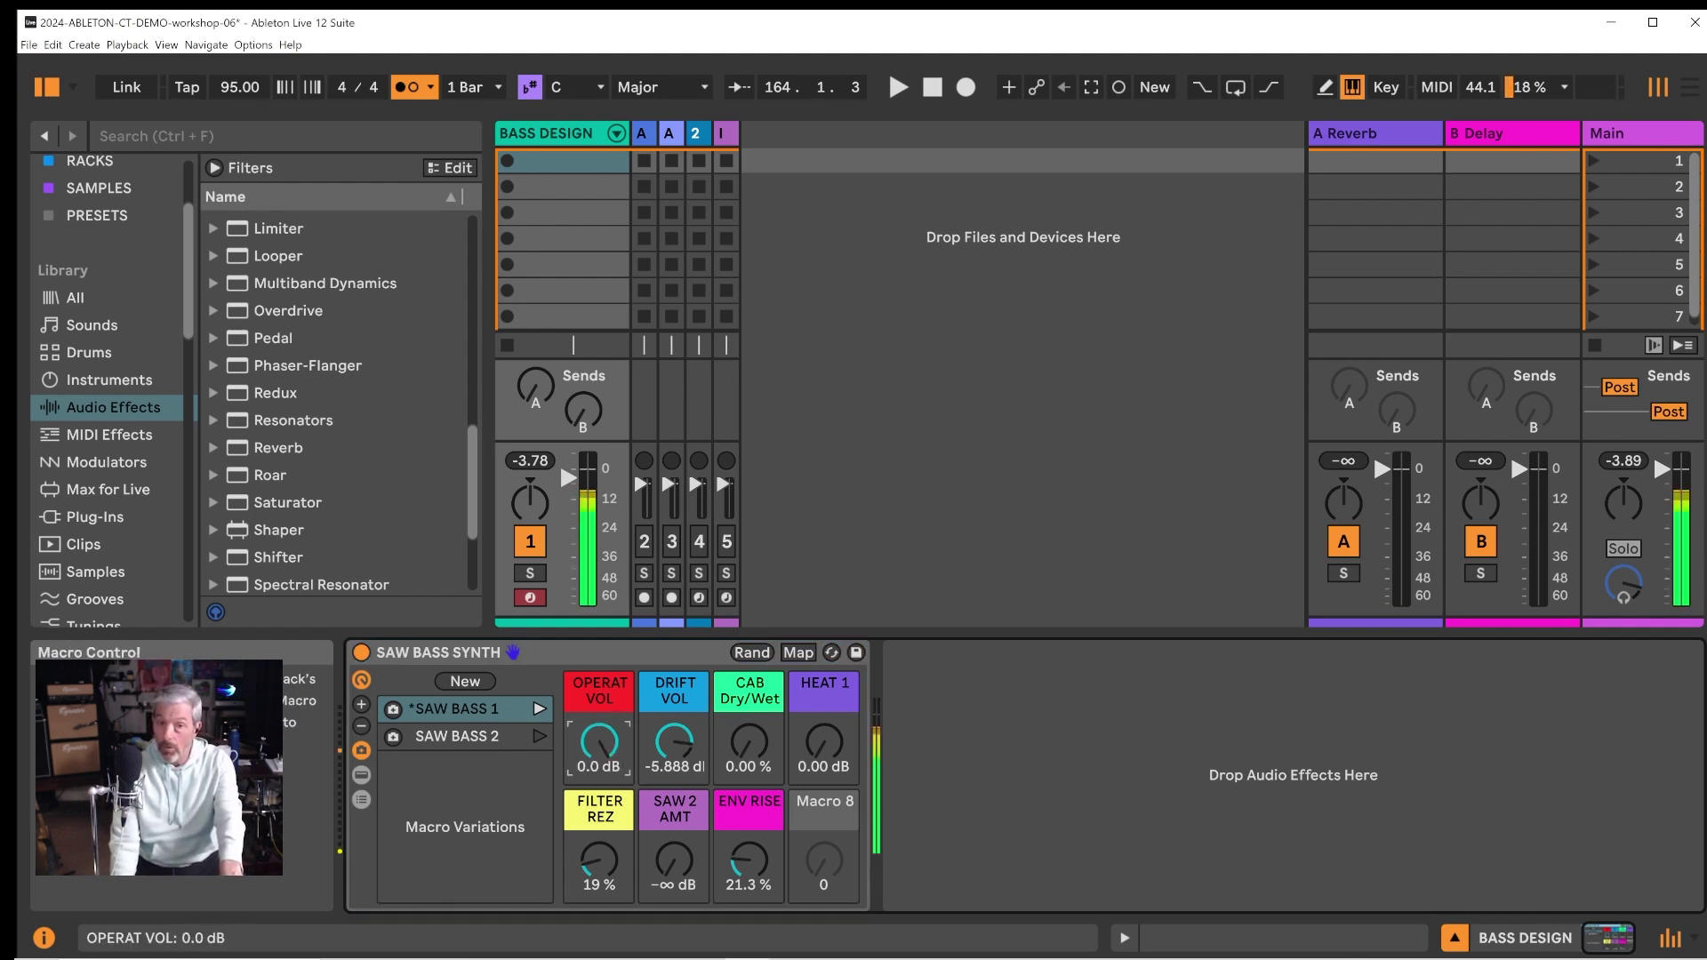
left_click_drag(676, 697, 676, 704)
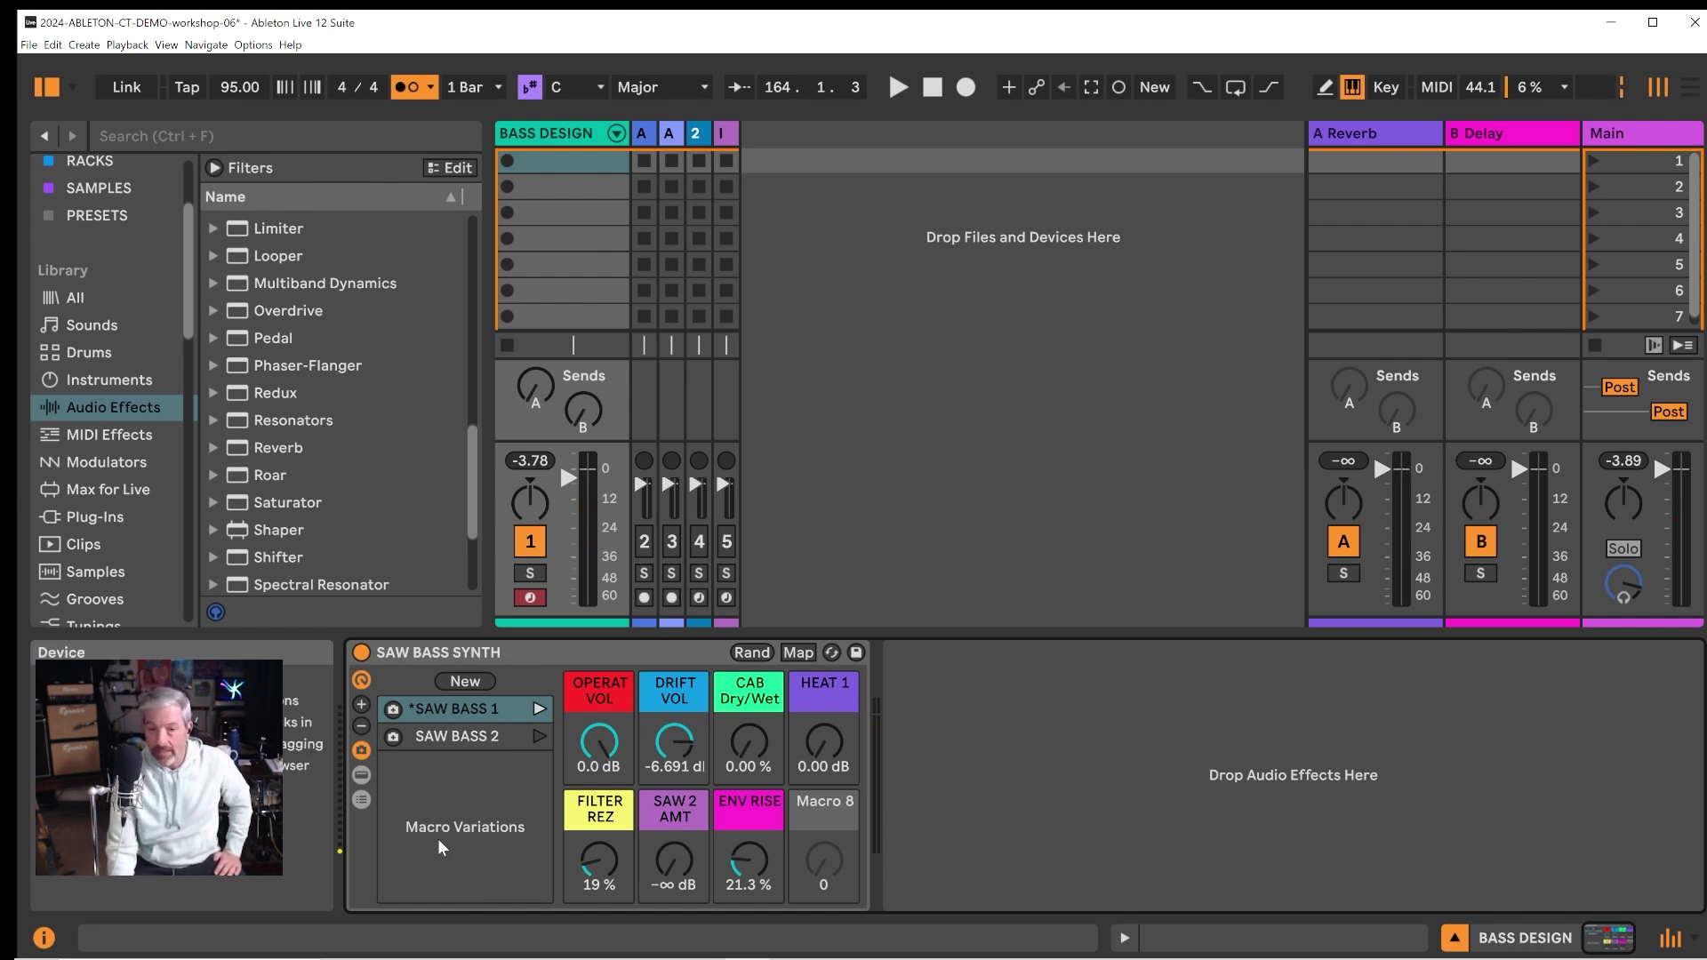
left_click(362, 802)
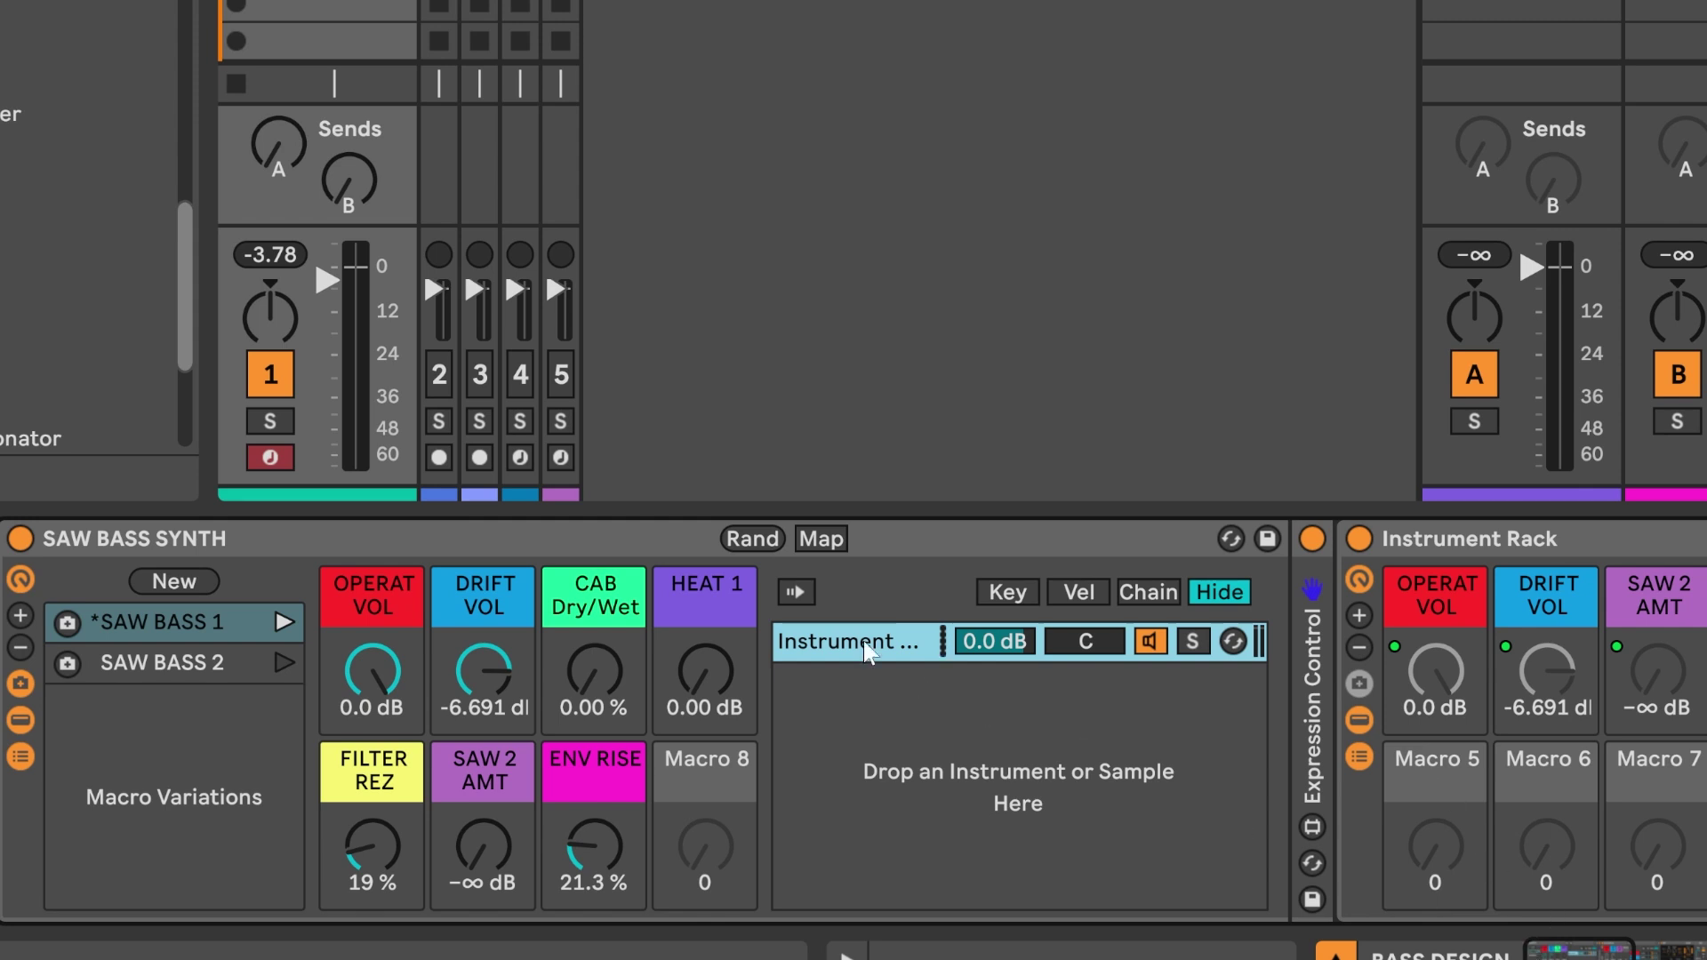
Step: Collapse the outer SAW BASS SYNTH rack and open the nested Instrument Rack's Operator and Drift chains
left_click(432, 532)
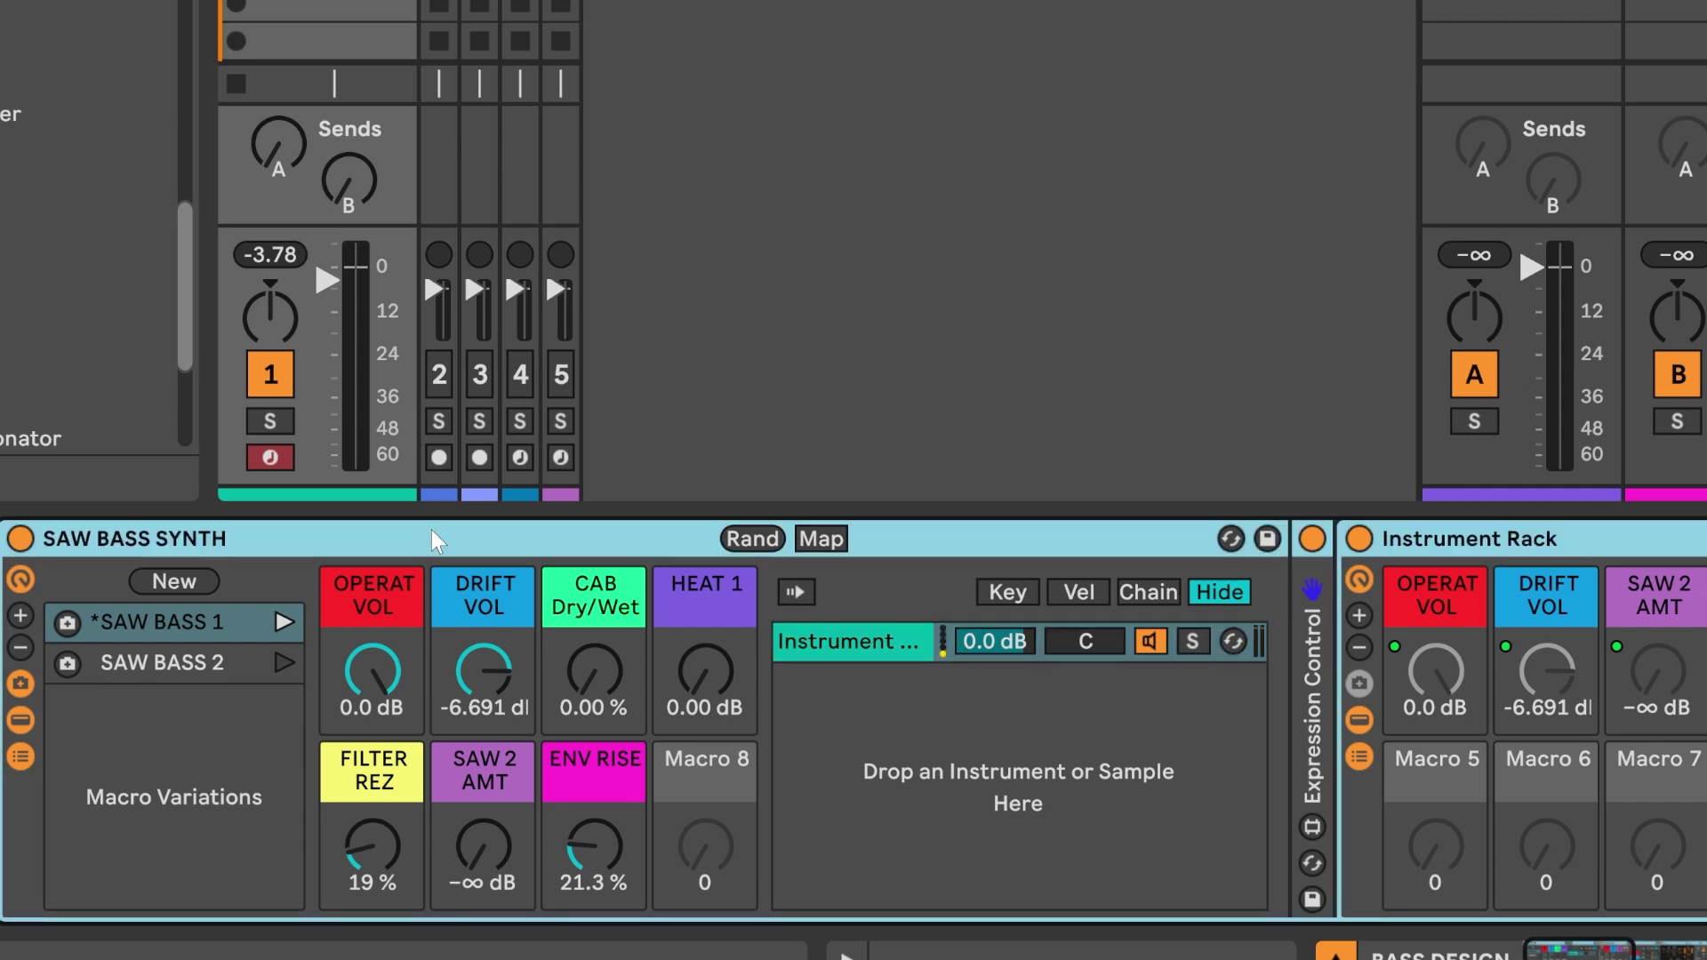
scroll(1288, 845, "right", 10)
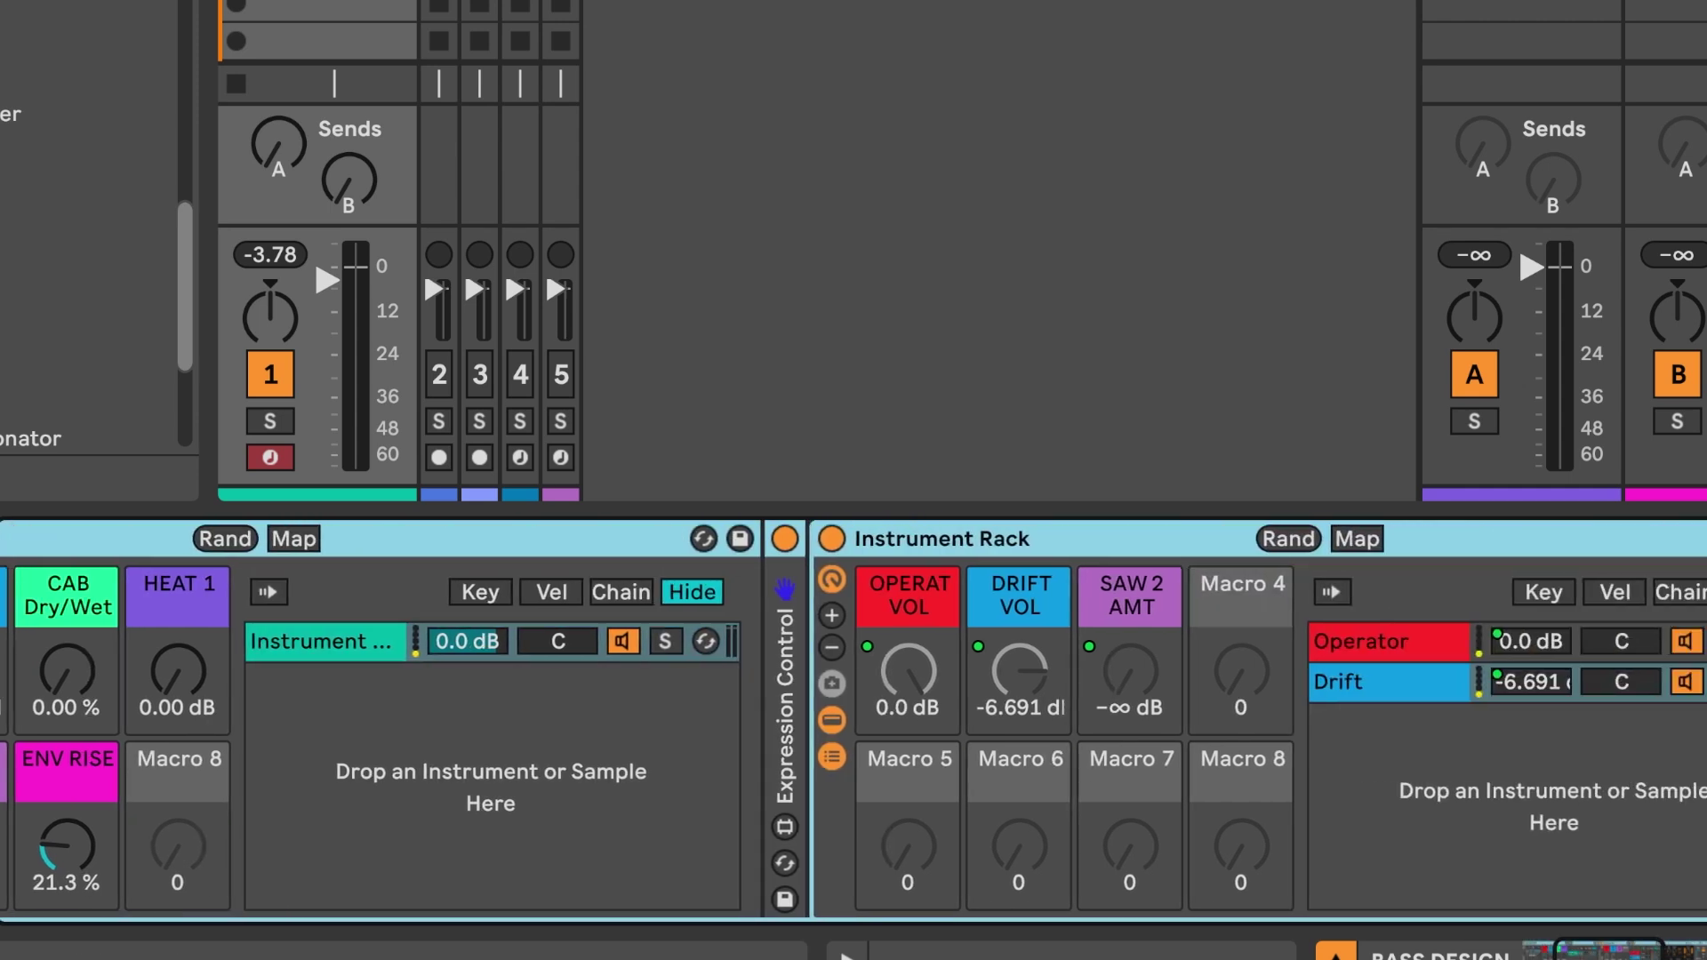
scroll(1289, 846, "right", 2)
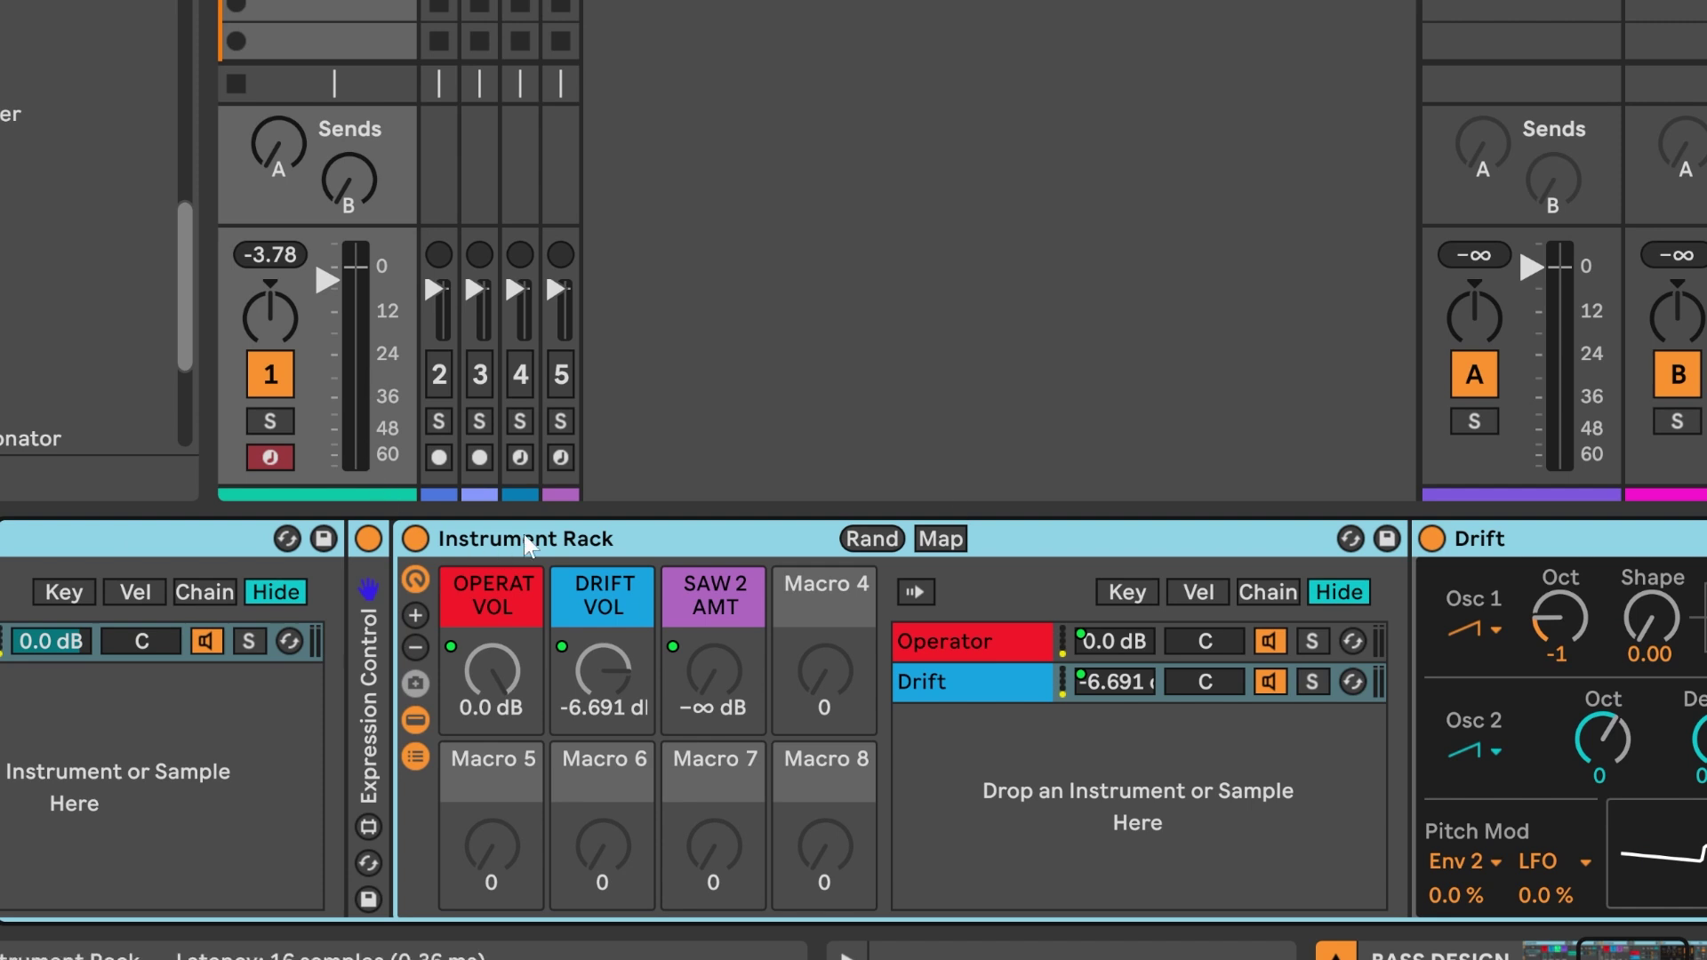
scroll(524, 532, "right", 5)
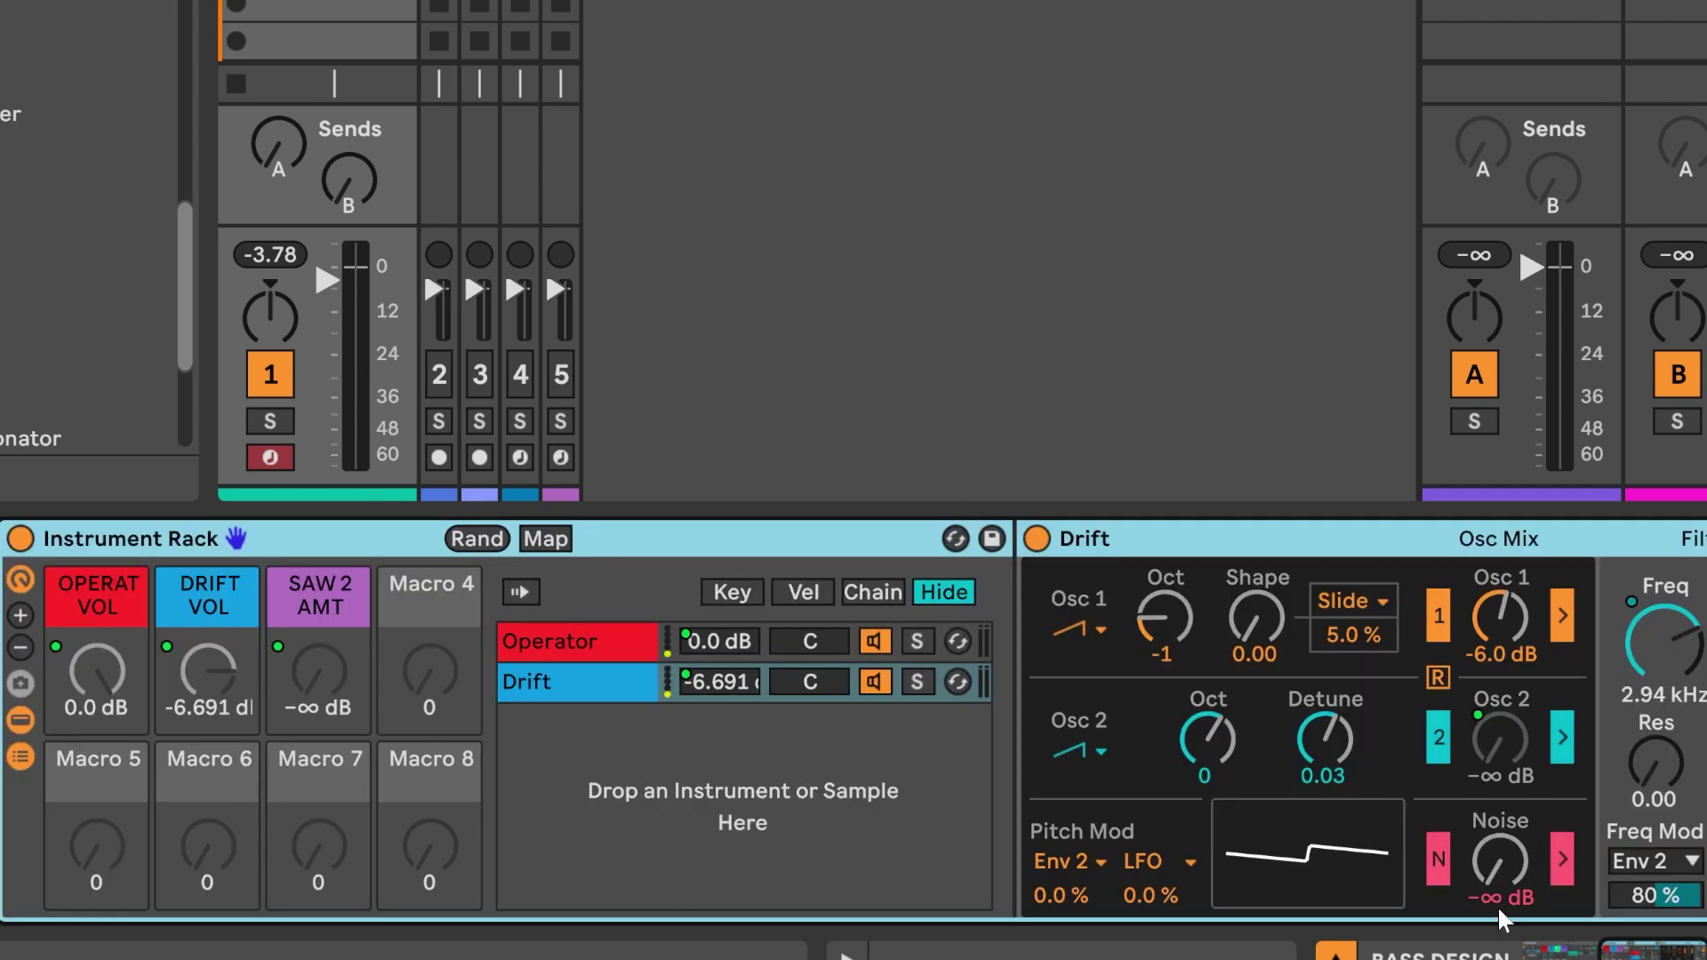
scroll(800, 801, "left", 10)
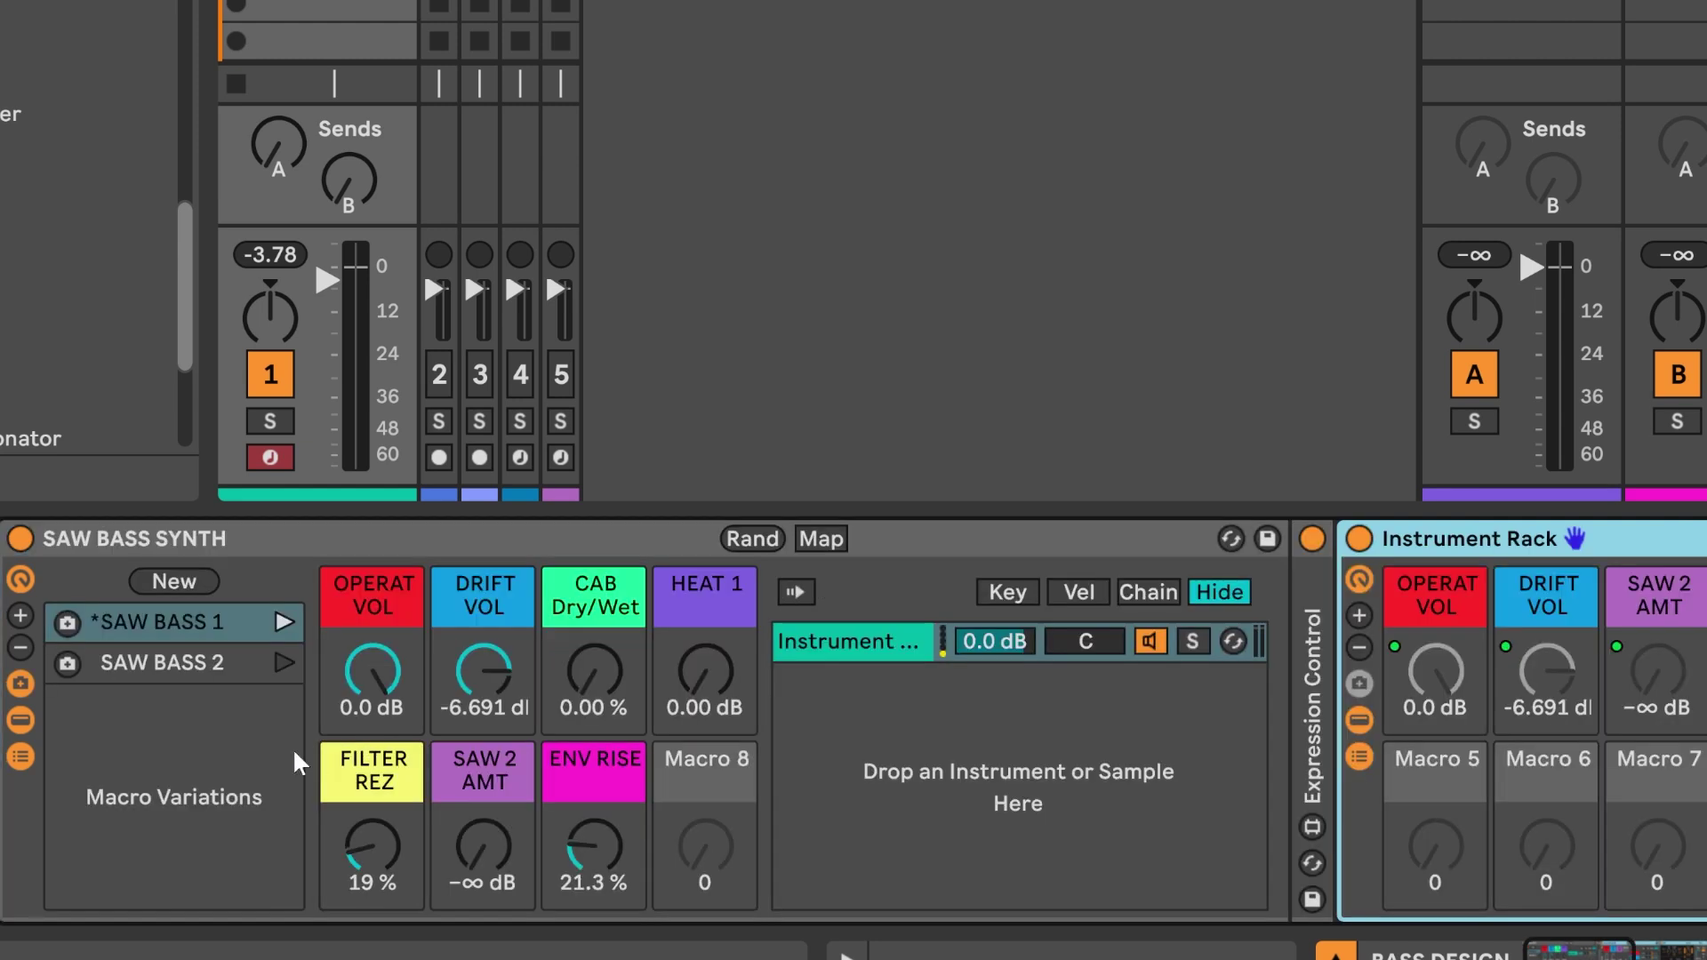
left_click(25, 757)
left_click(21, 720)
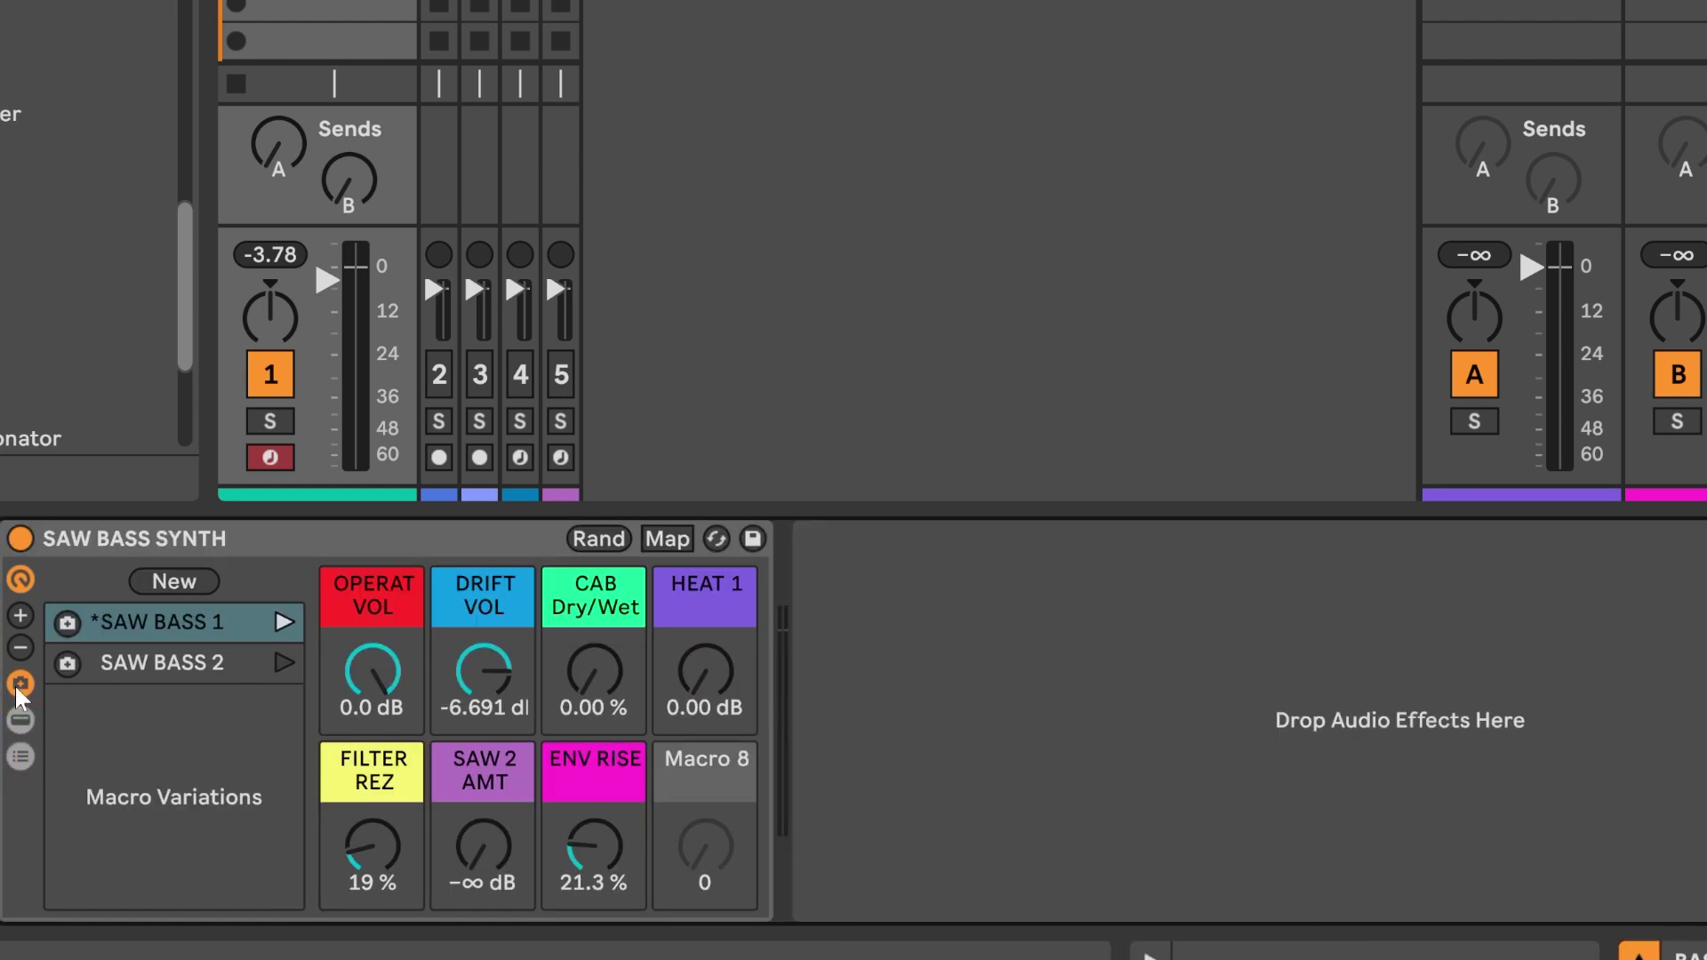
left_click(19, 686)
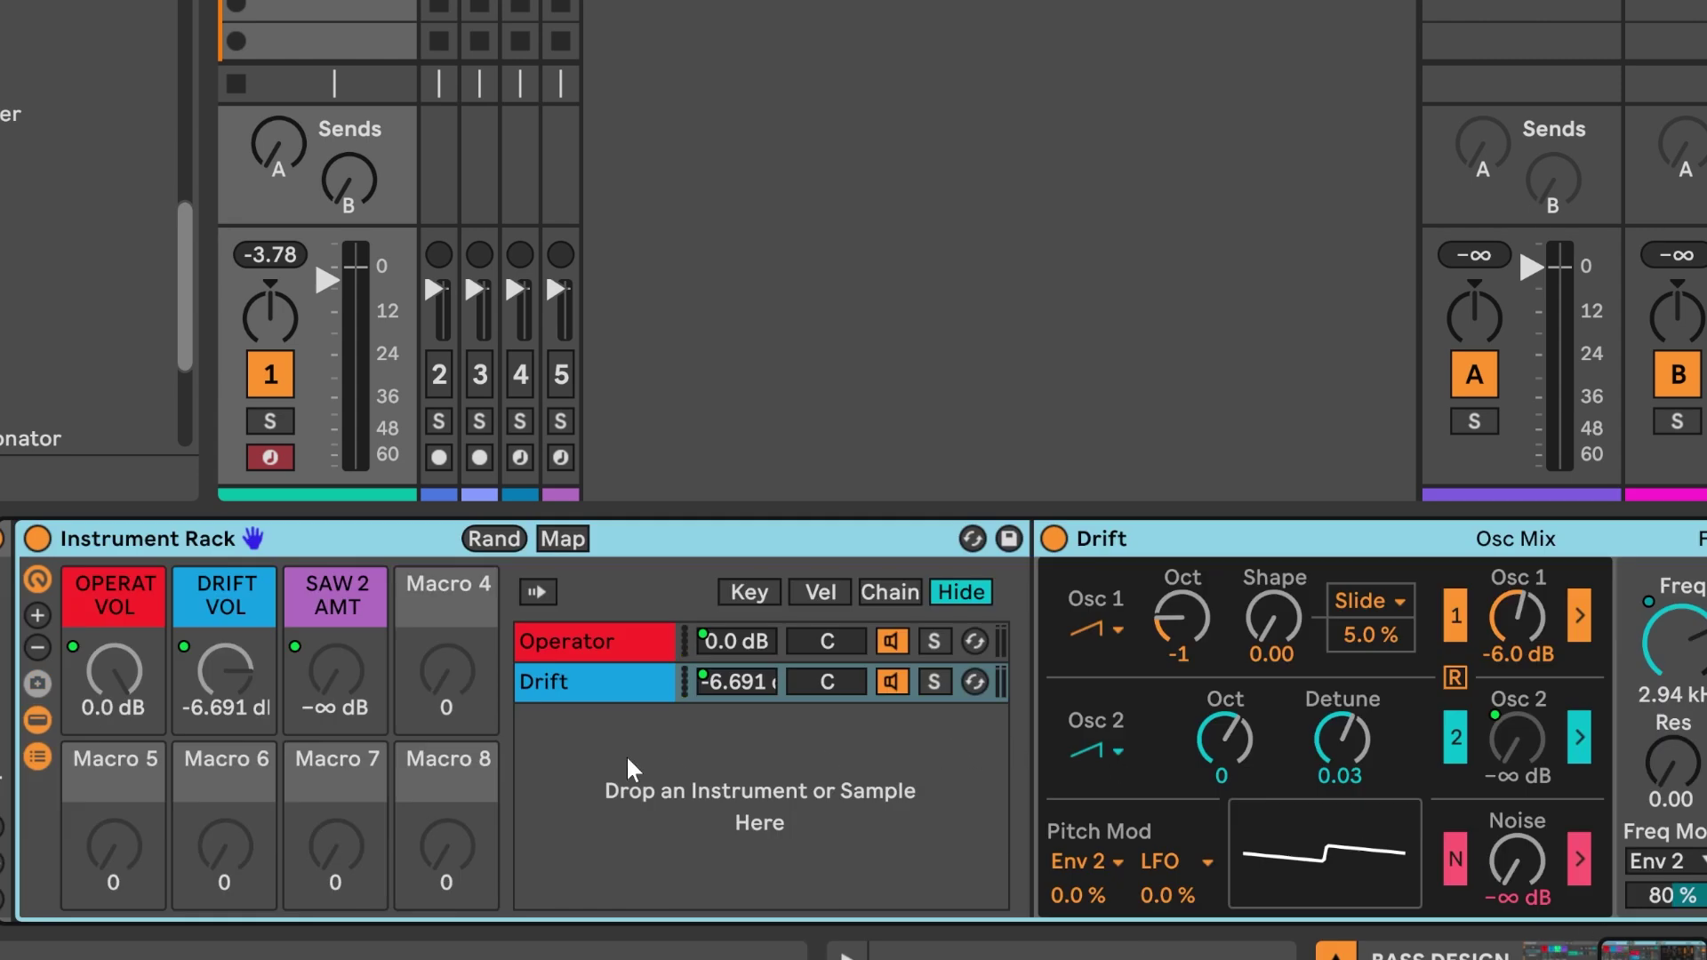
left_click(571, 642)
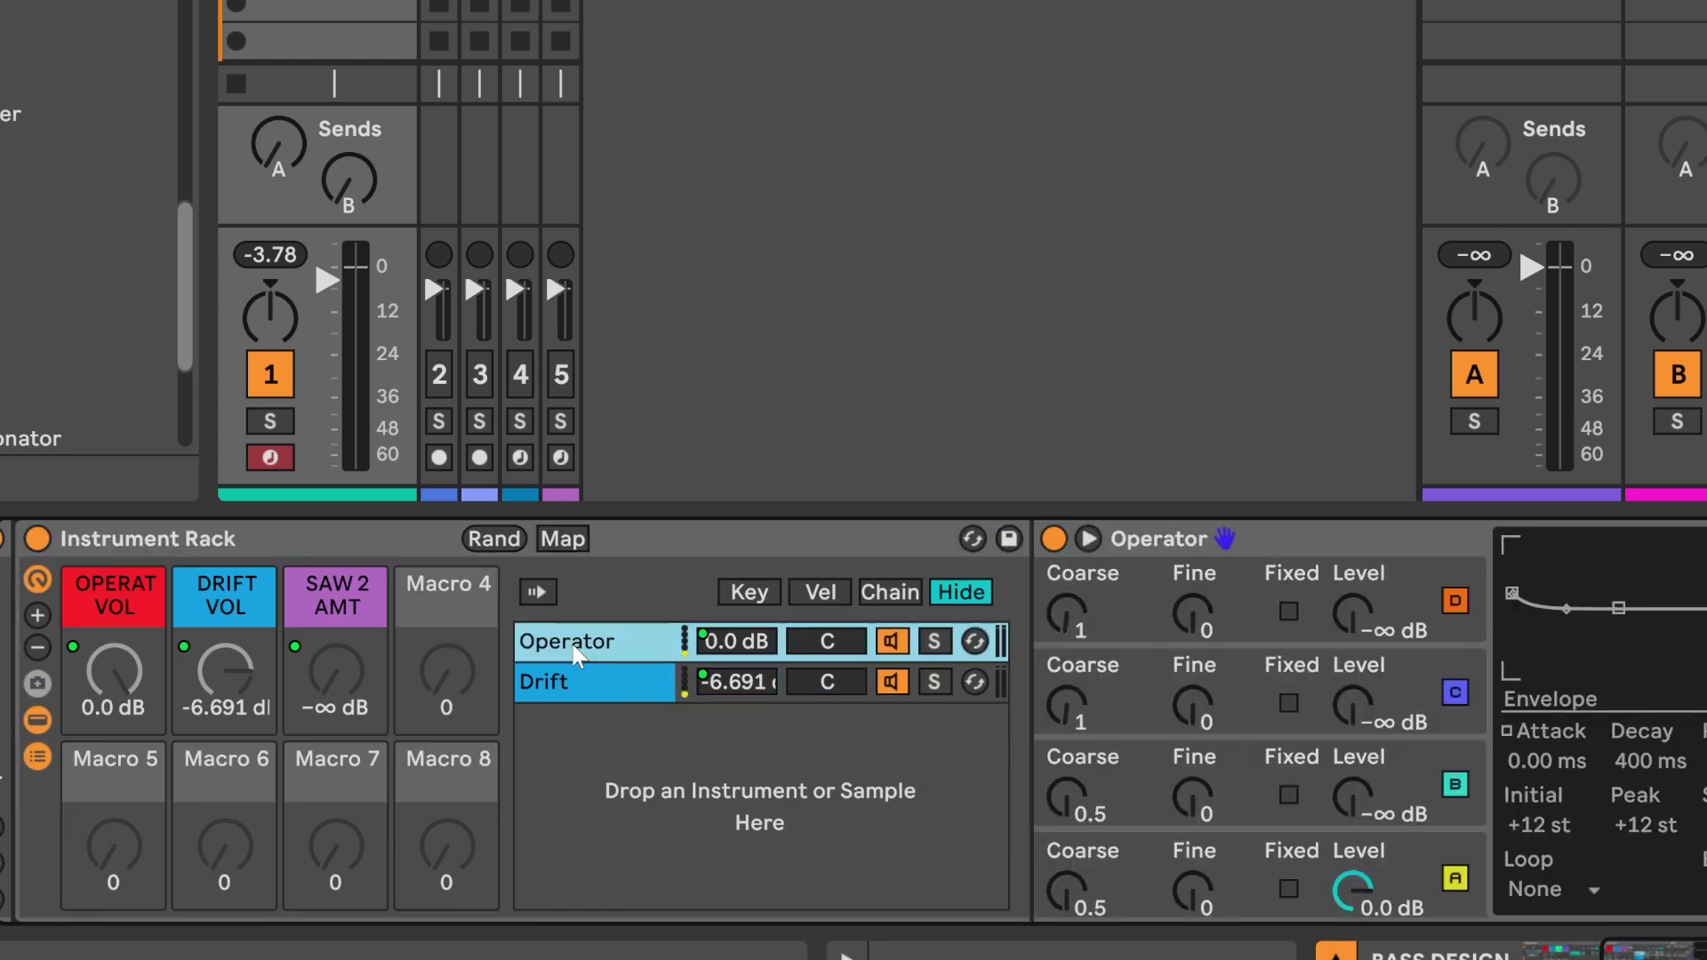
left_click(586, 678)
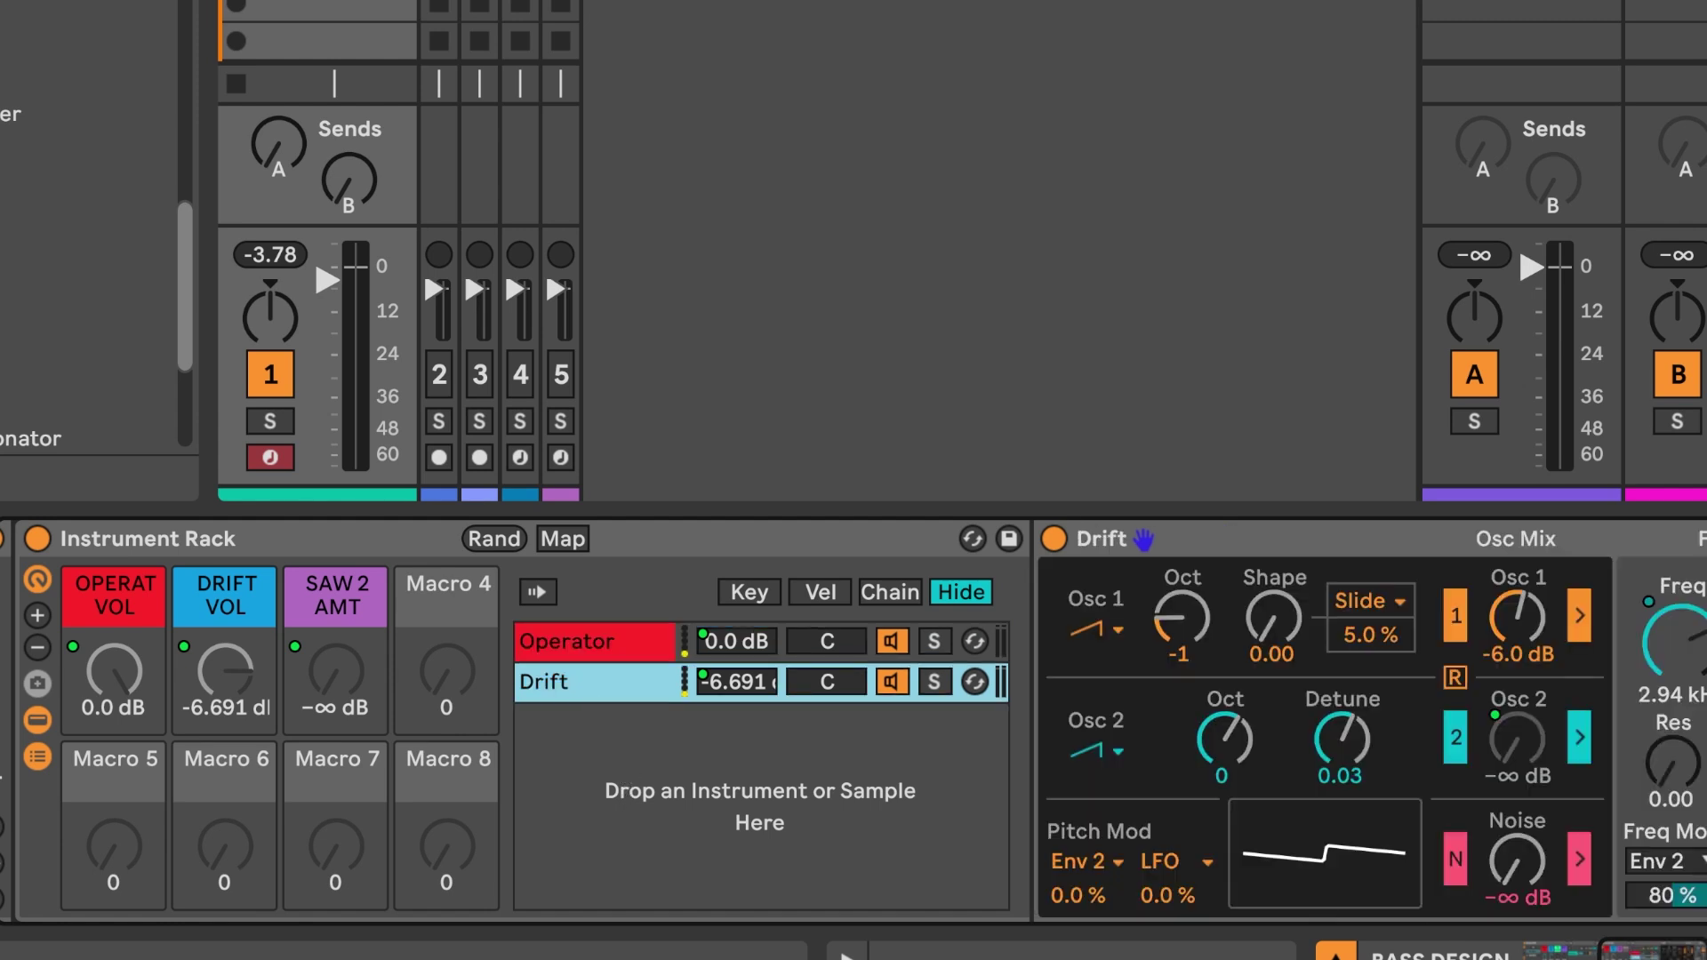
left_click(524, 641)
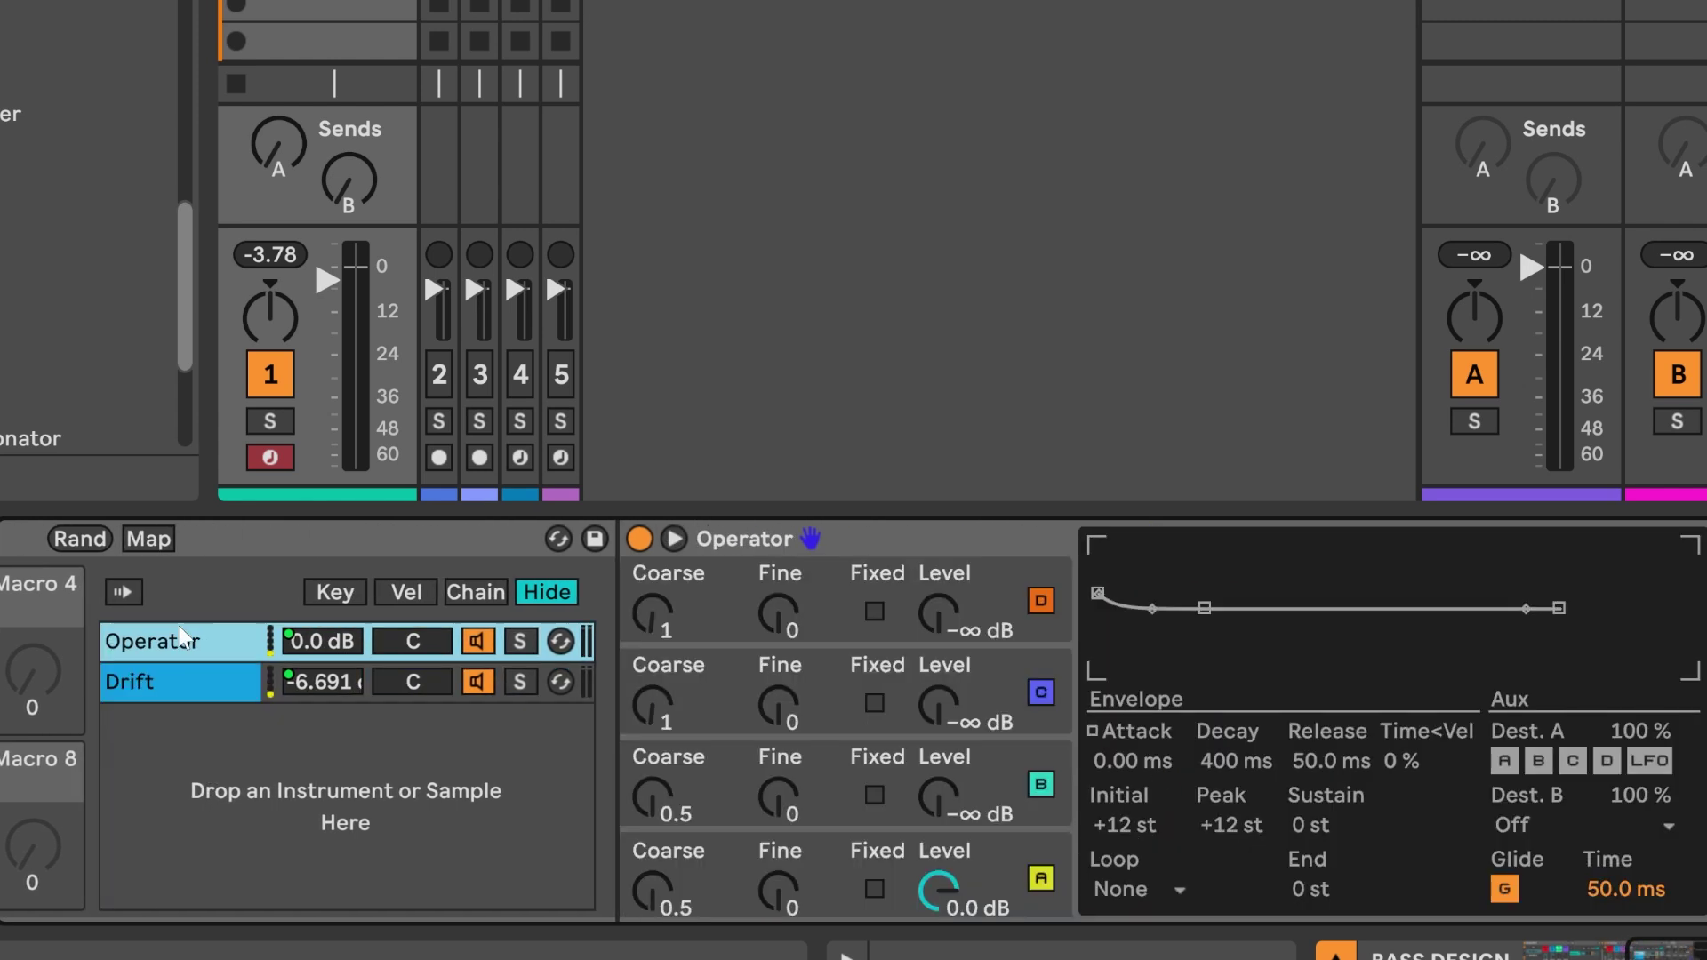
left_click(521, 639)
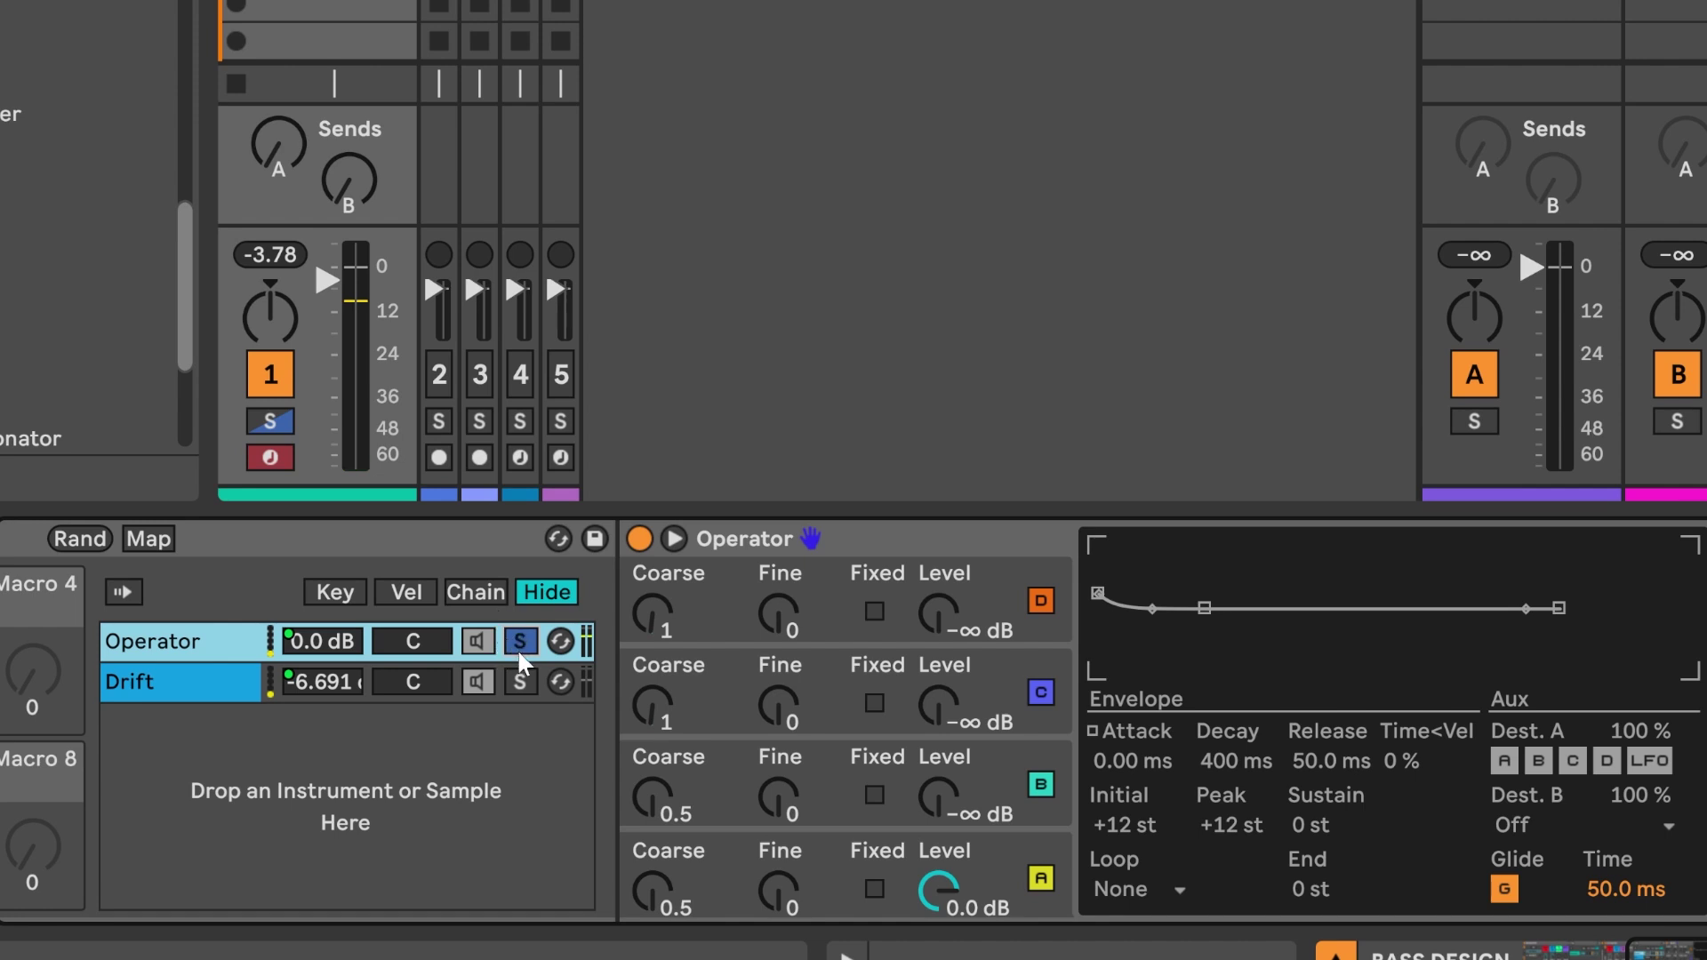
scroll(523, 663, "right", 3)
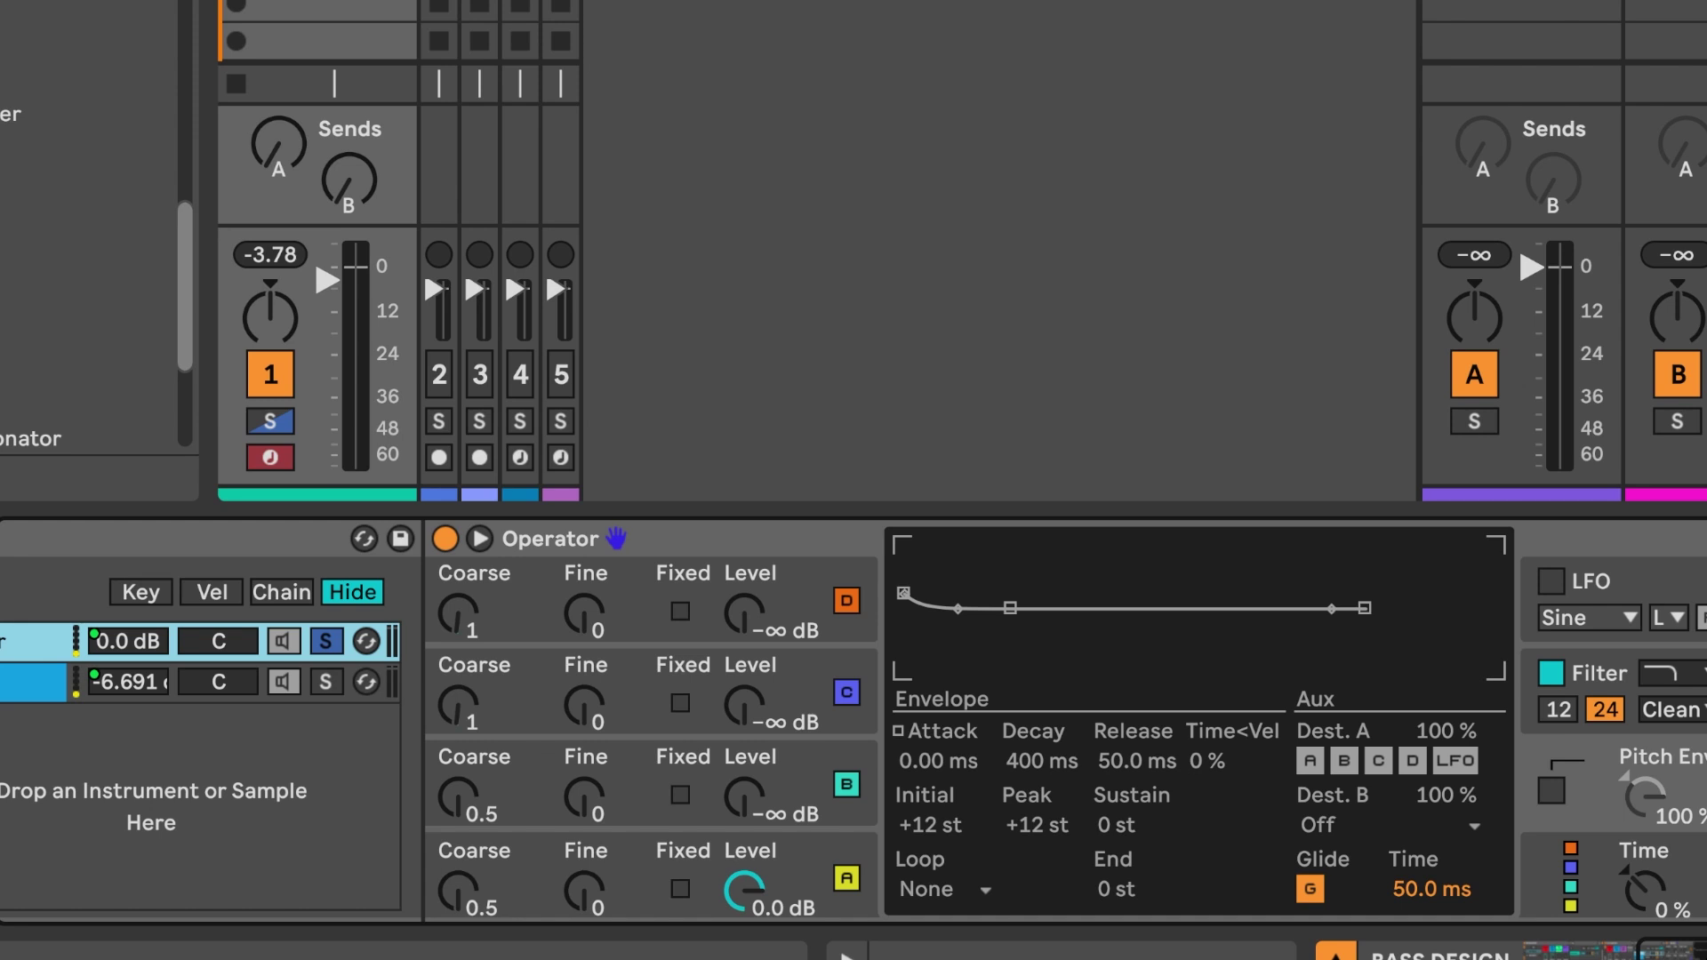
scroll(890, 712, "left", 3)
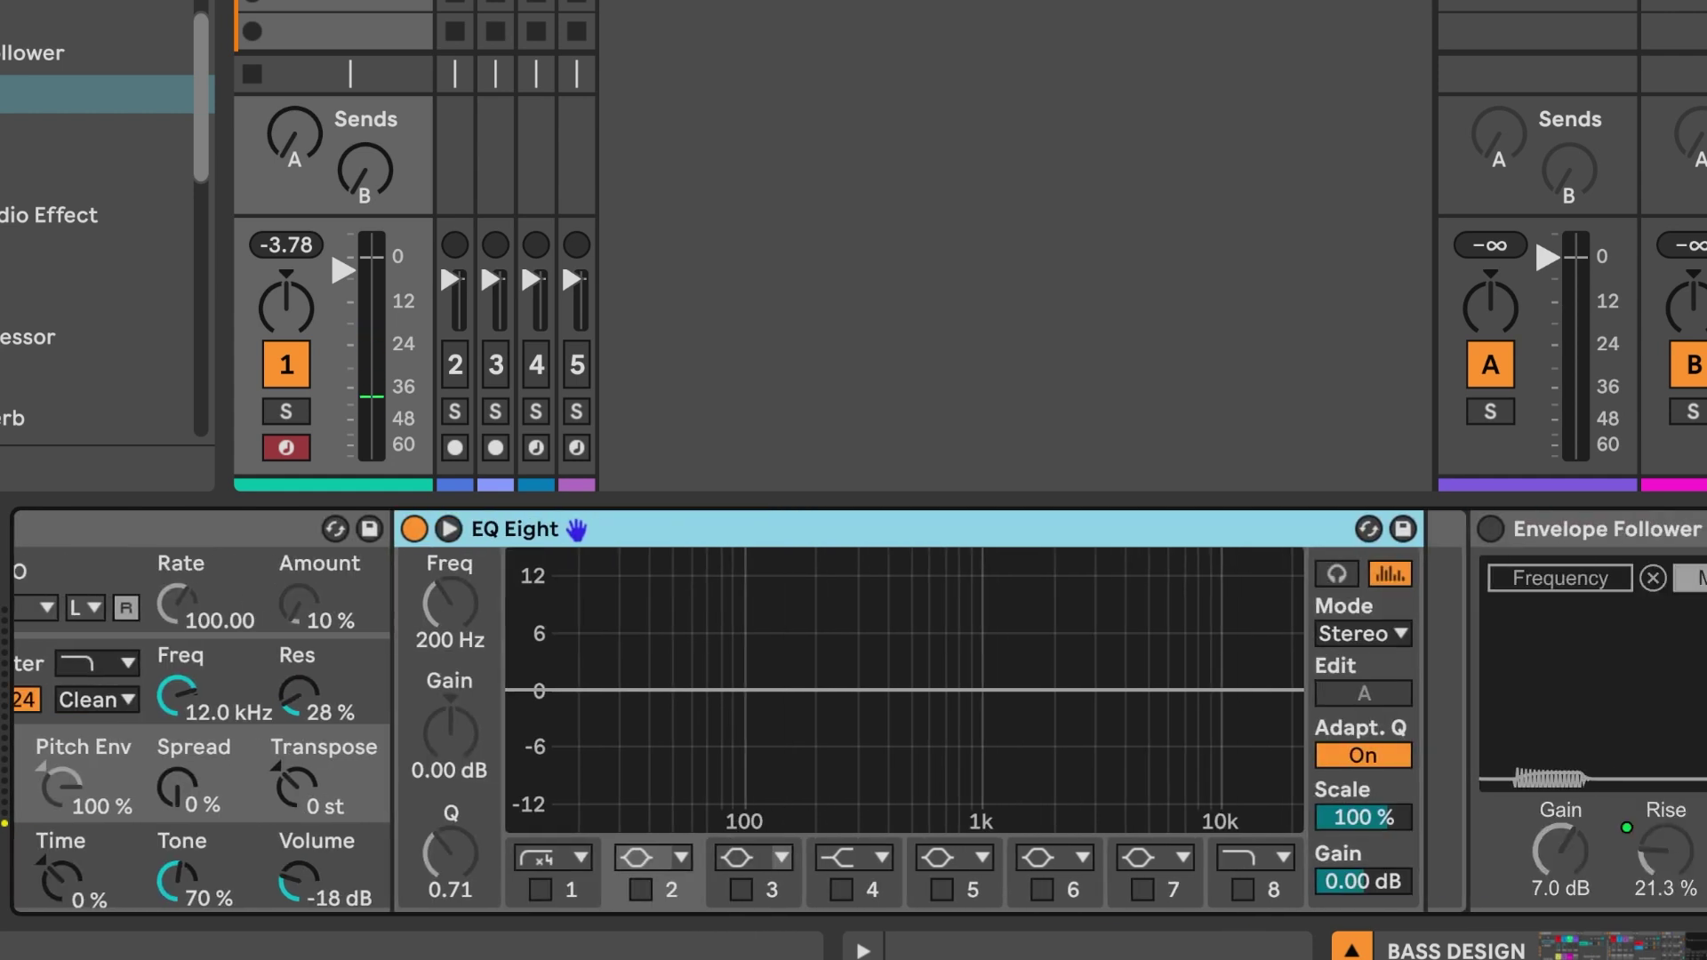
scroll(1052, 534, "right", 5)
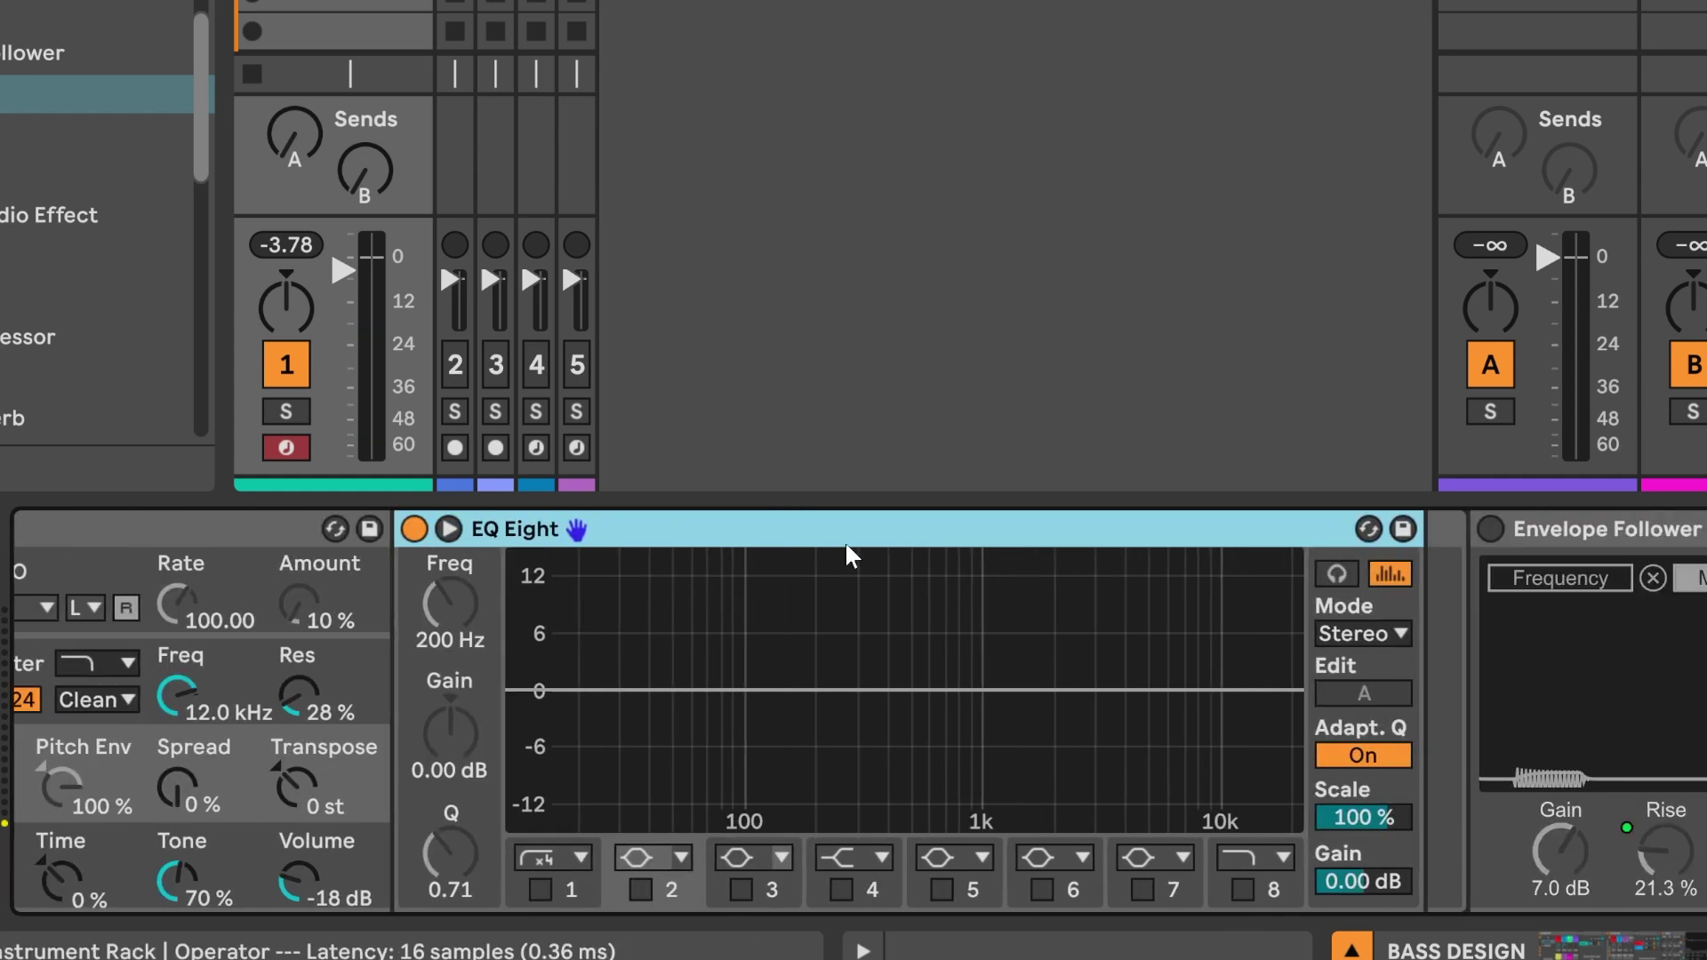
key("space")
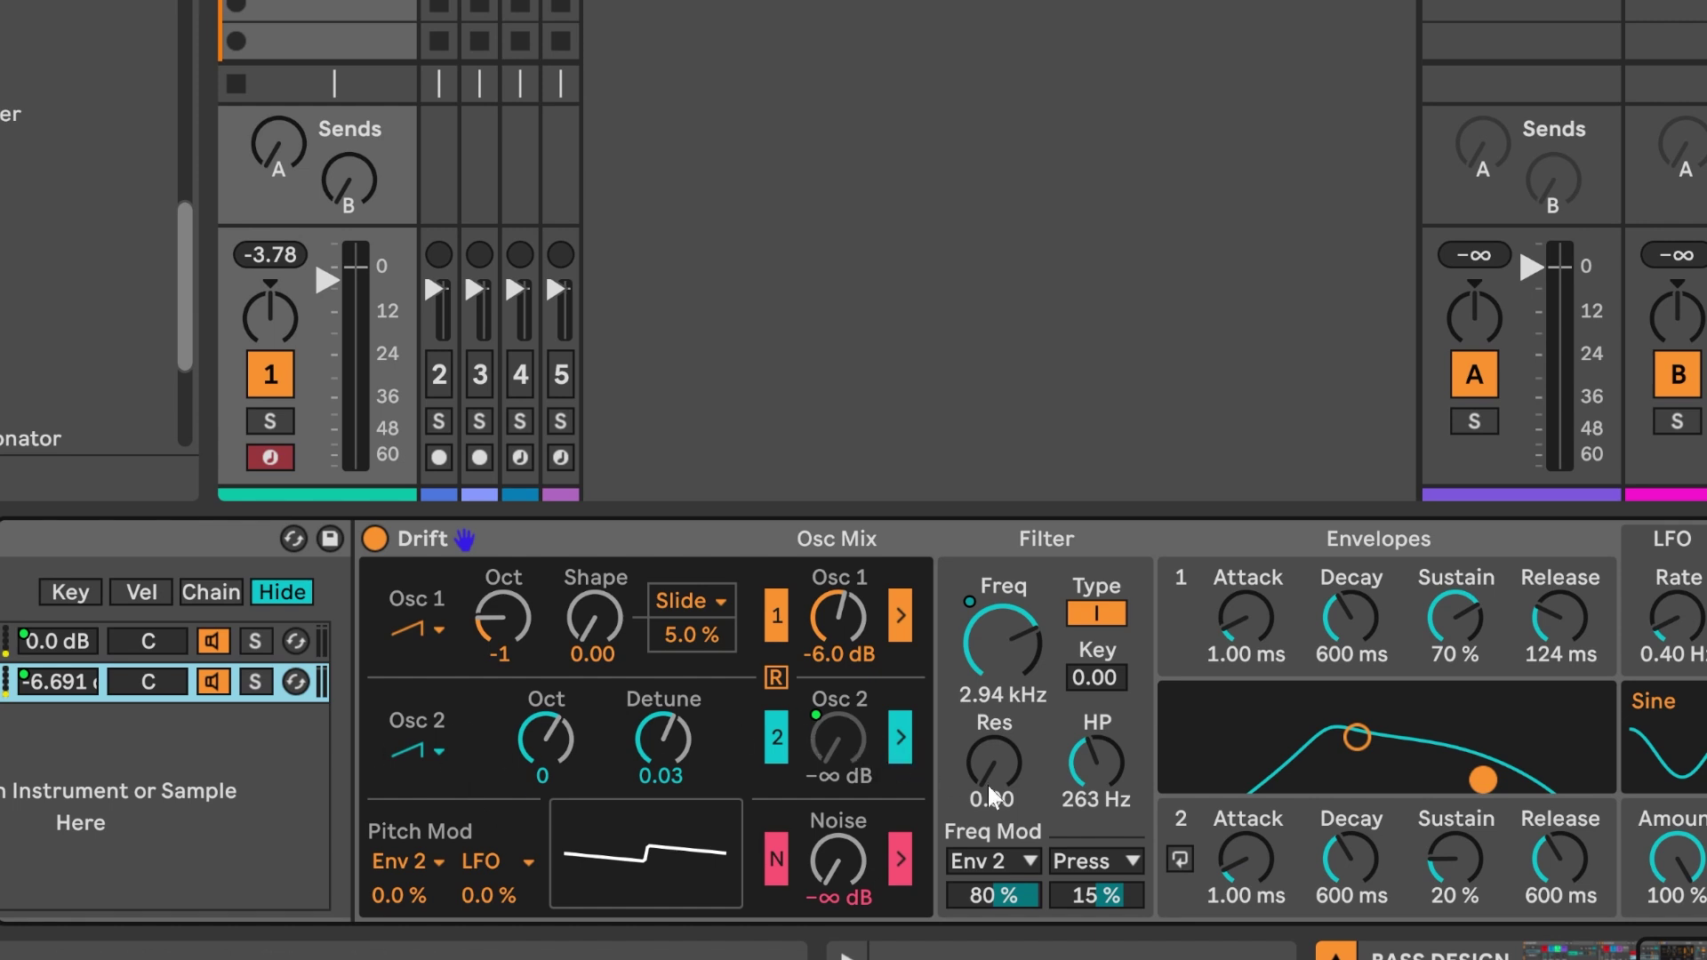
scroll(854, 738, "right", 5)
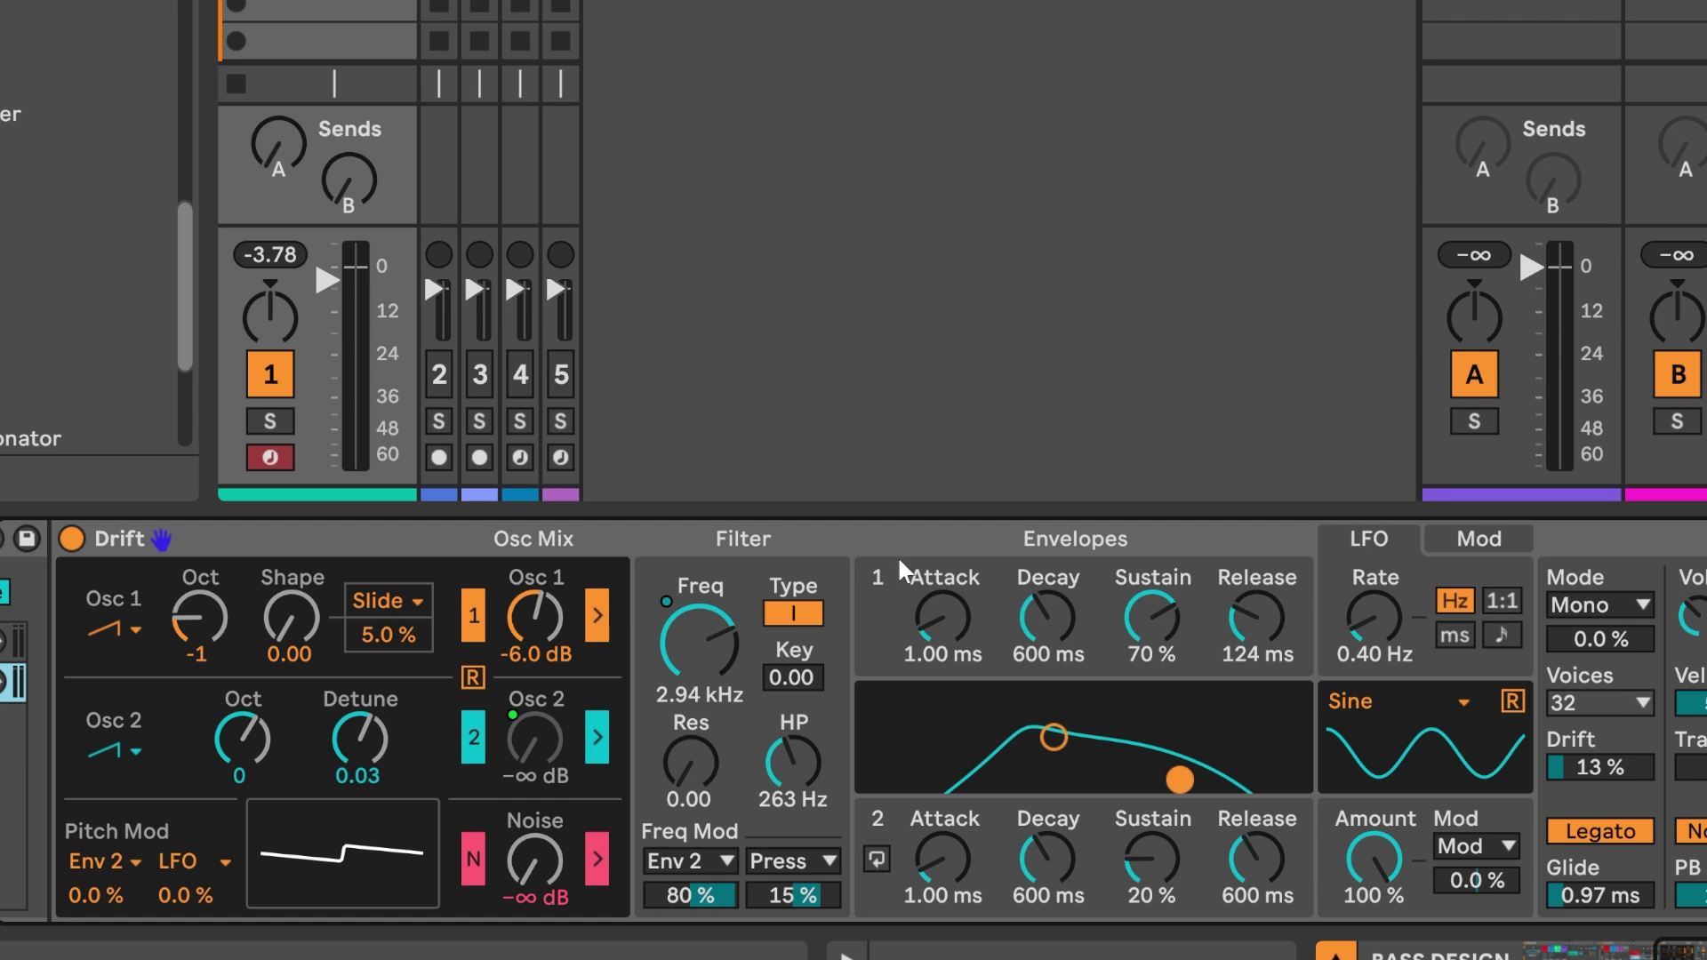
scroll(978, 747, "right", 5)
Step: Scroll along the device chain to inspect the Instrument Rack and its devices
scroll(925, 635, "right", 3)
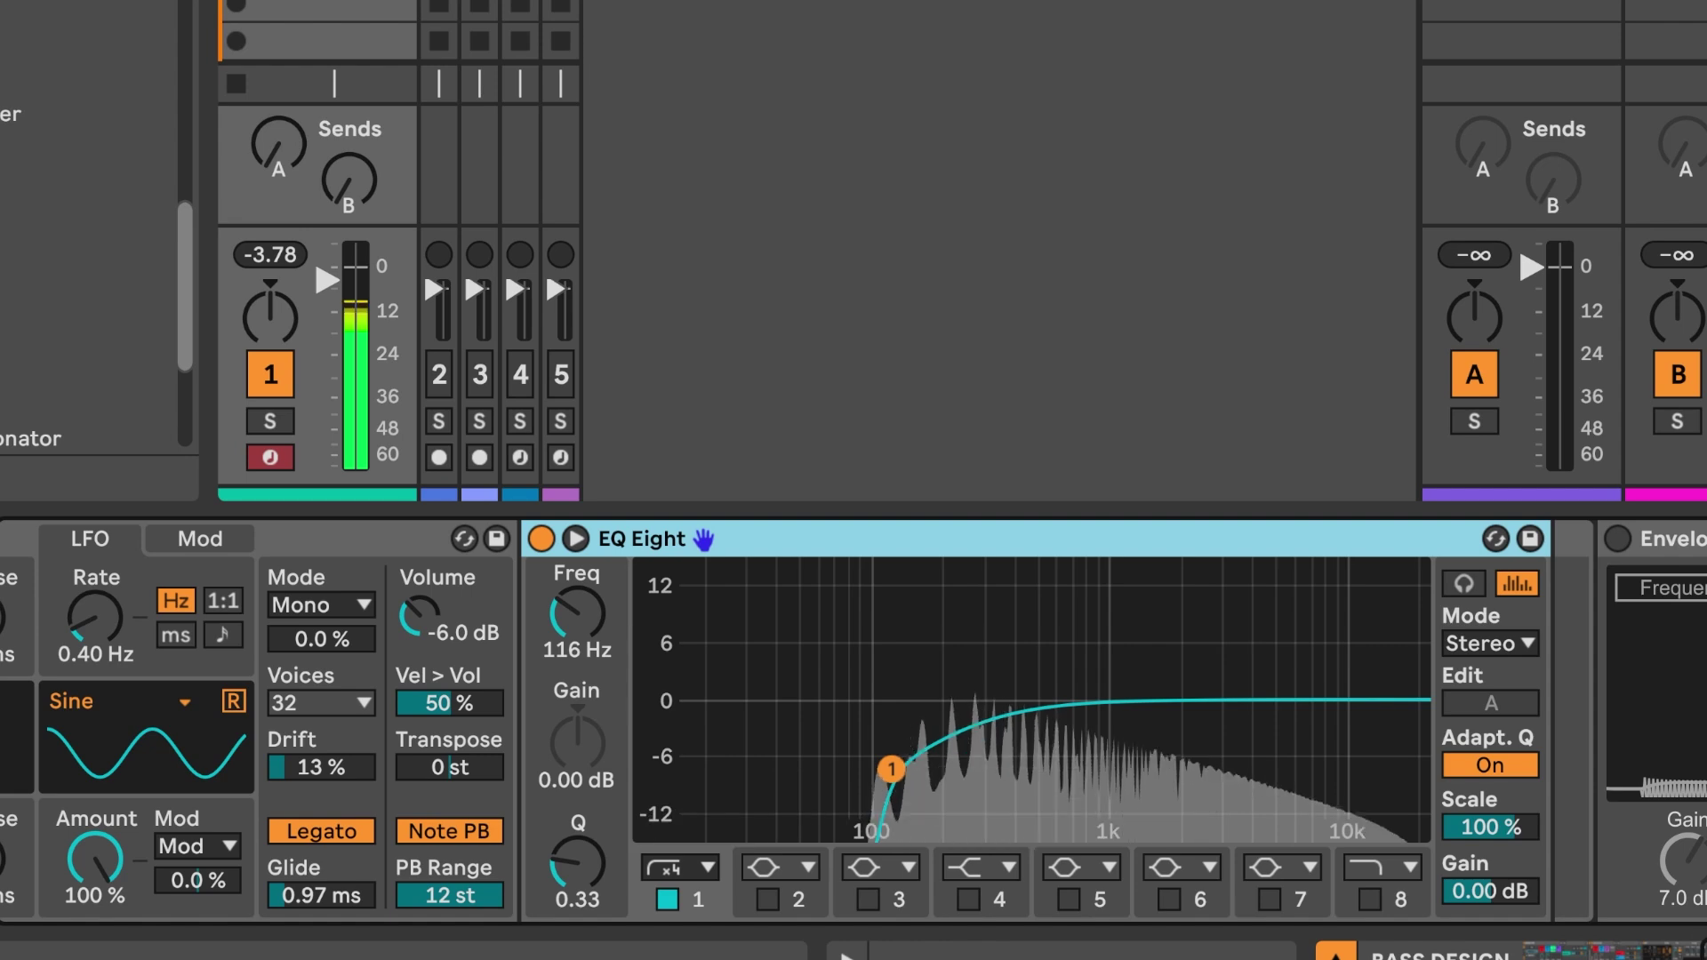
scroll(854, 721, "right", 3)
scroll(853, 721, "right", 3)
scroll(614, 665, "left", 15)
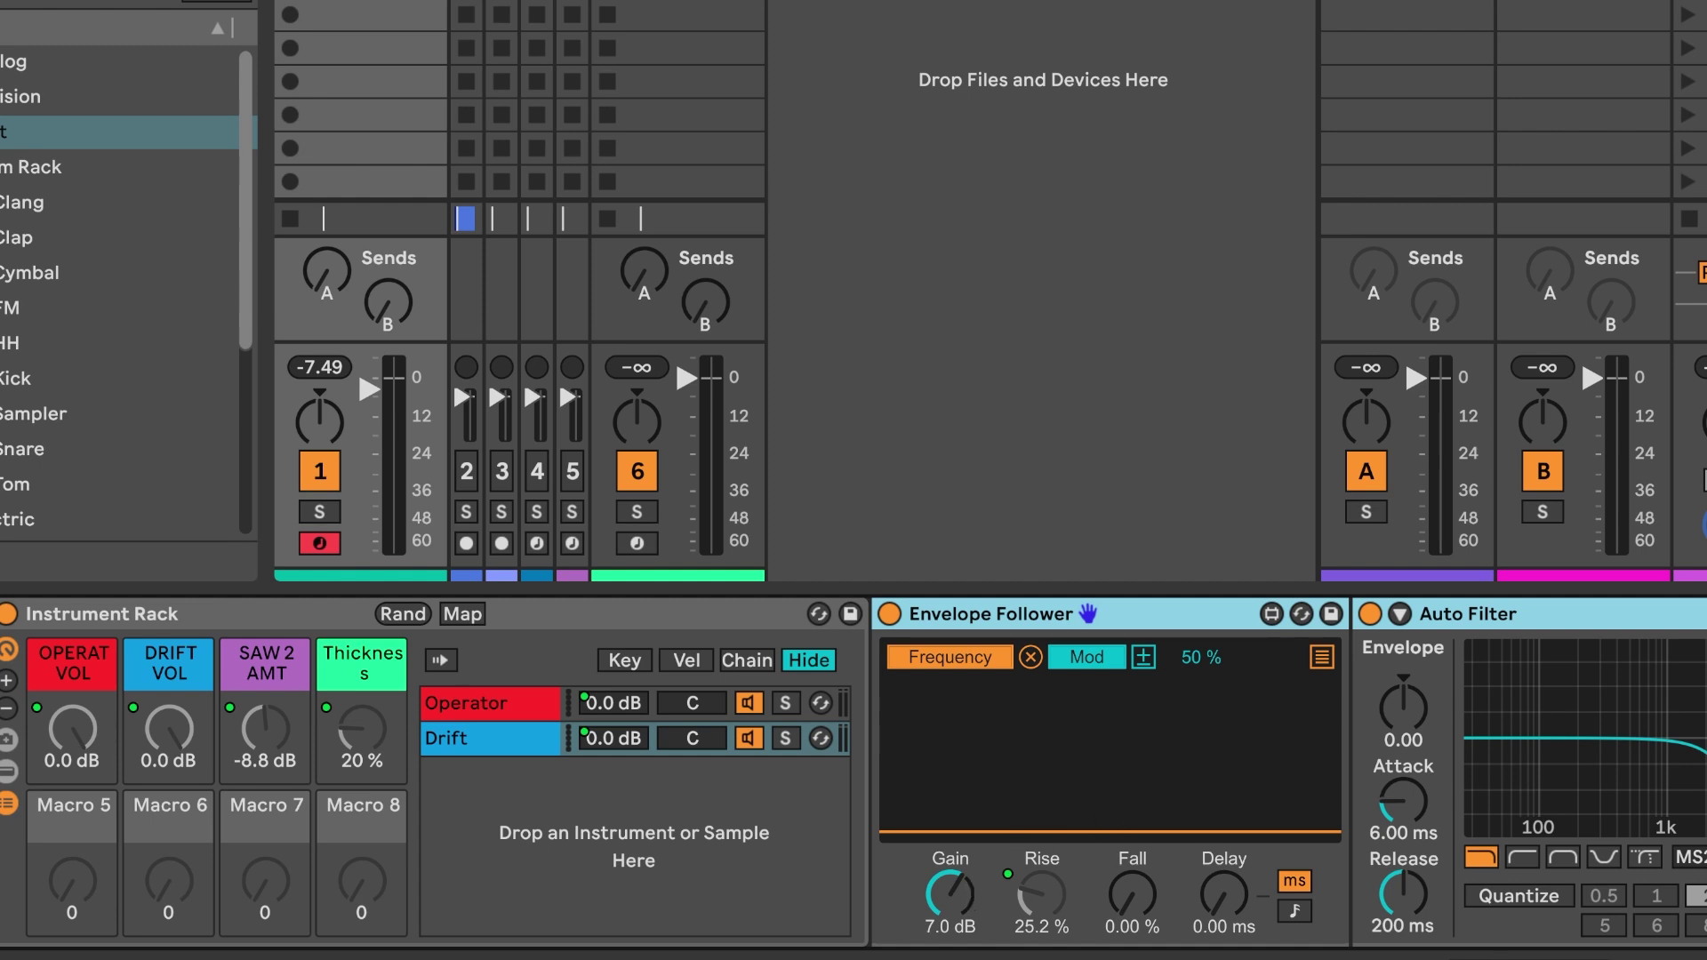
scroll(978, 894, "right", 3)
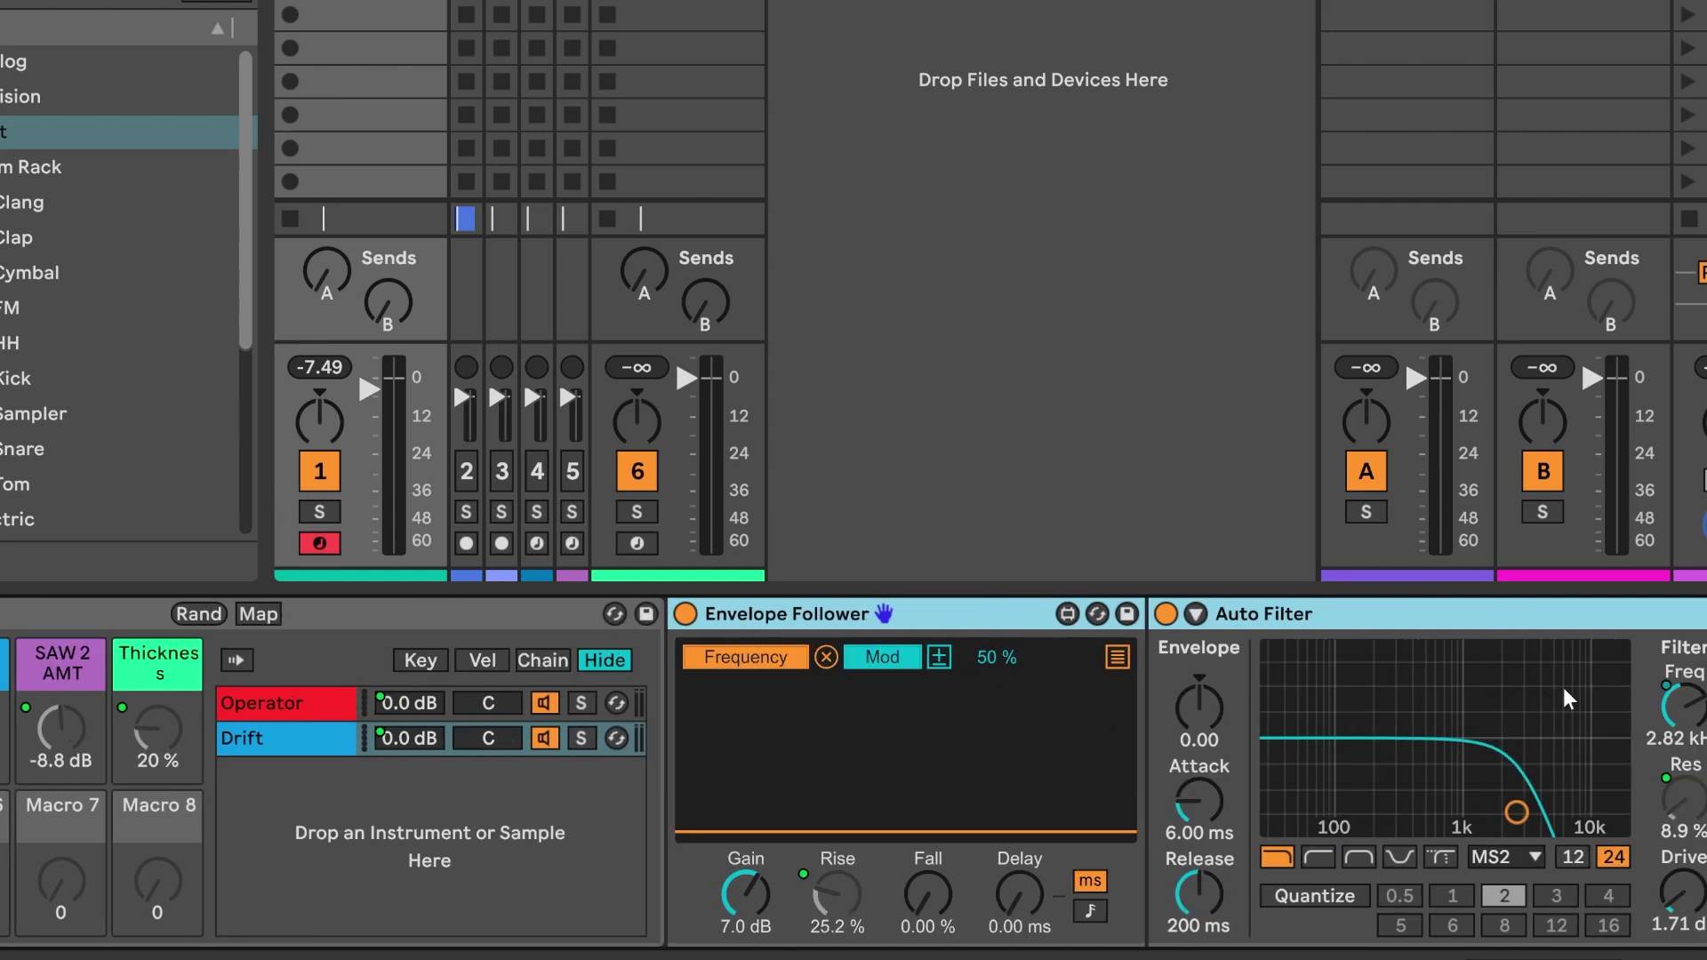
scroll(854, 772, "right", 1)
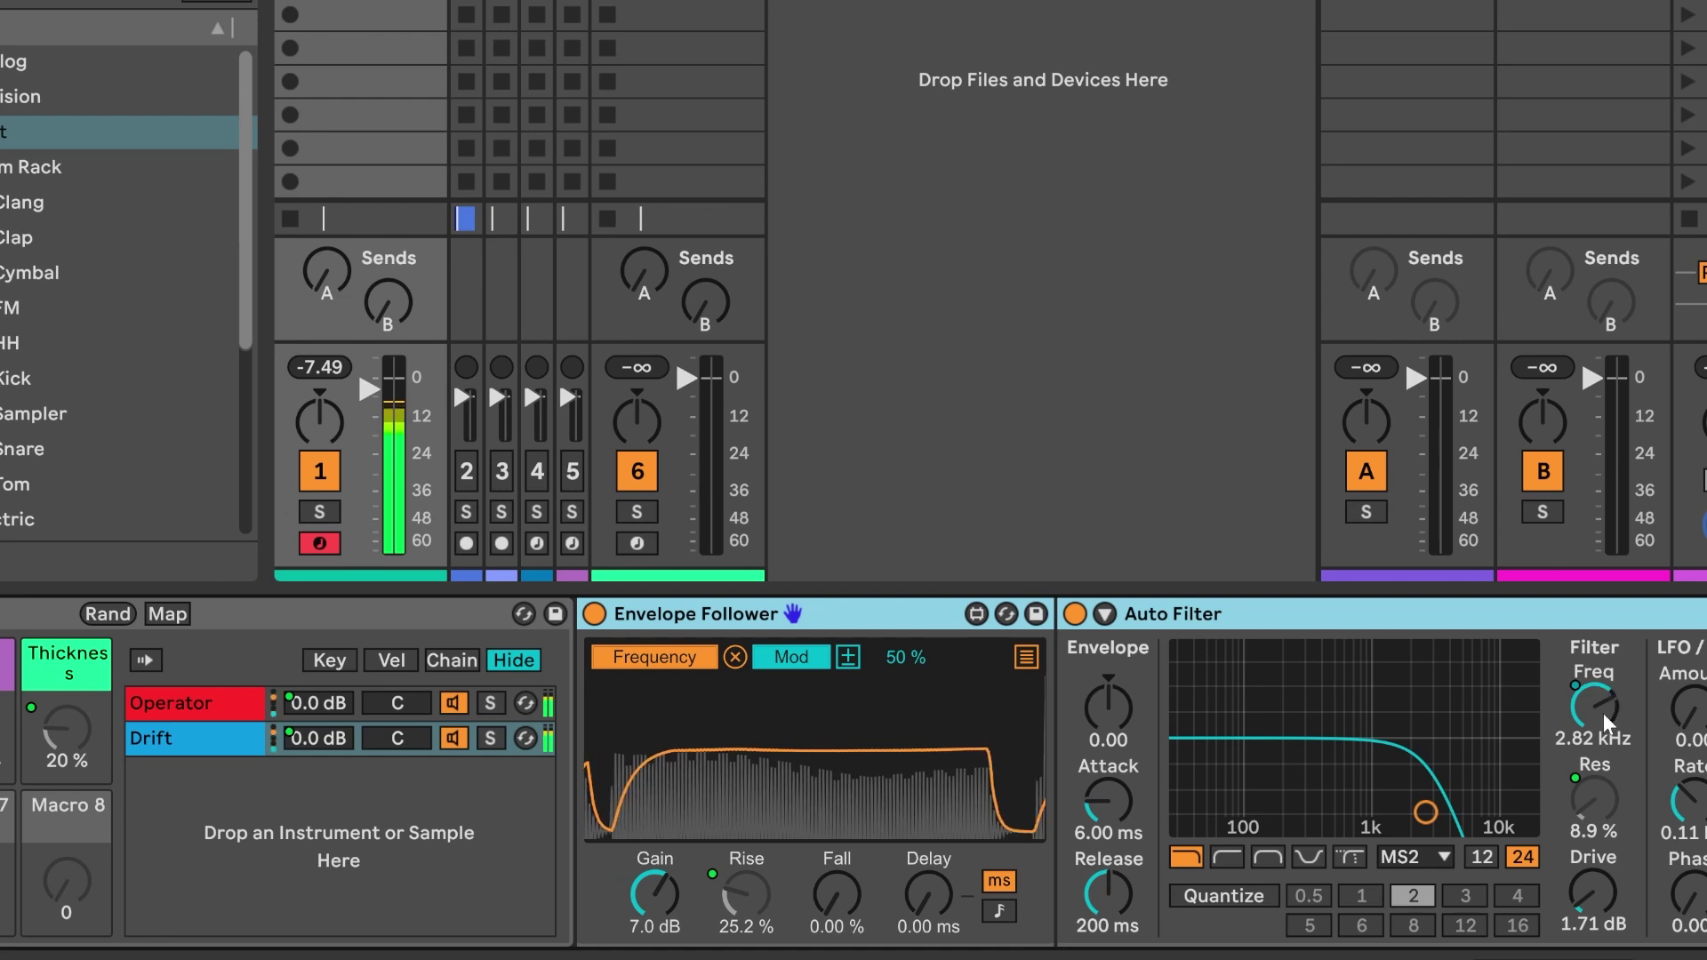
scroll(1606, 725, "right", 6)
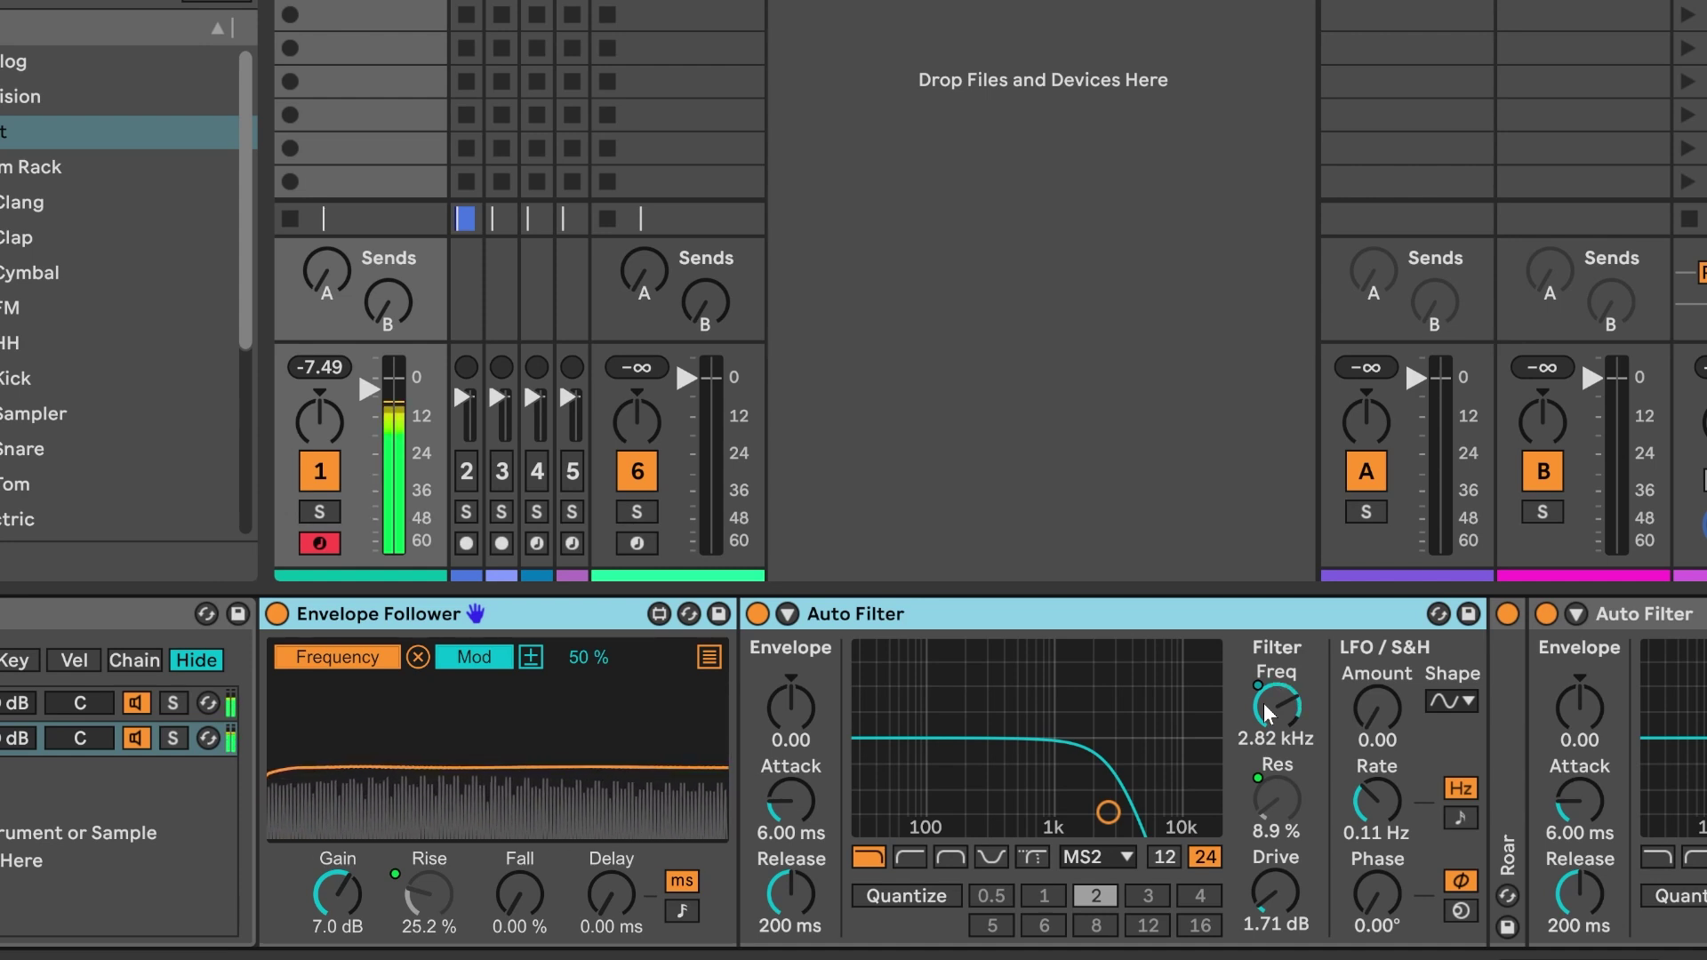
Step: Scroll back to the outer rack and select its OPERAT VOL macro
scroll(1429, 861, "left", 4)
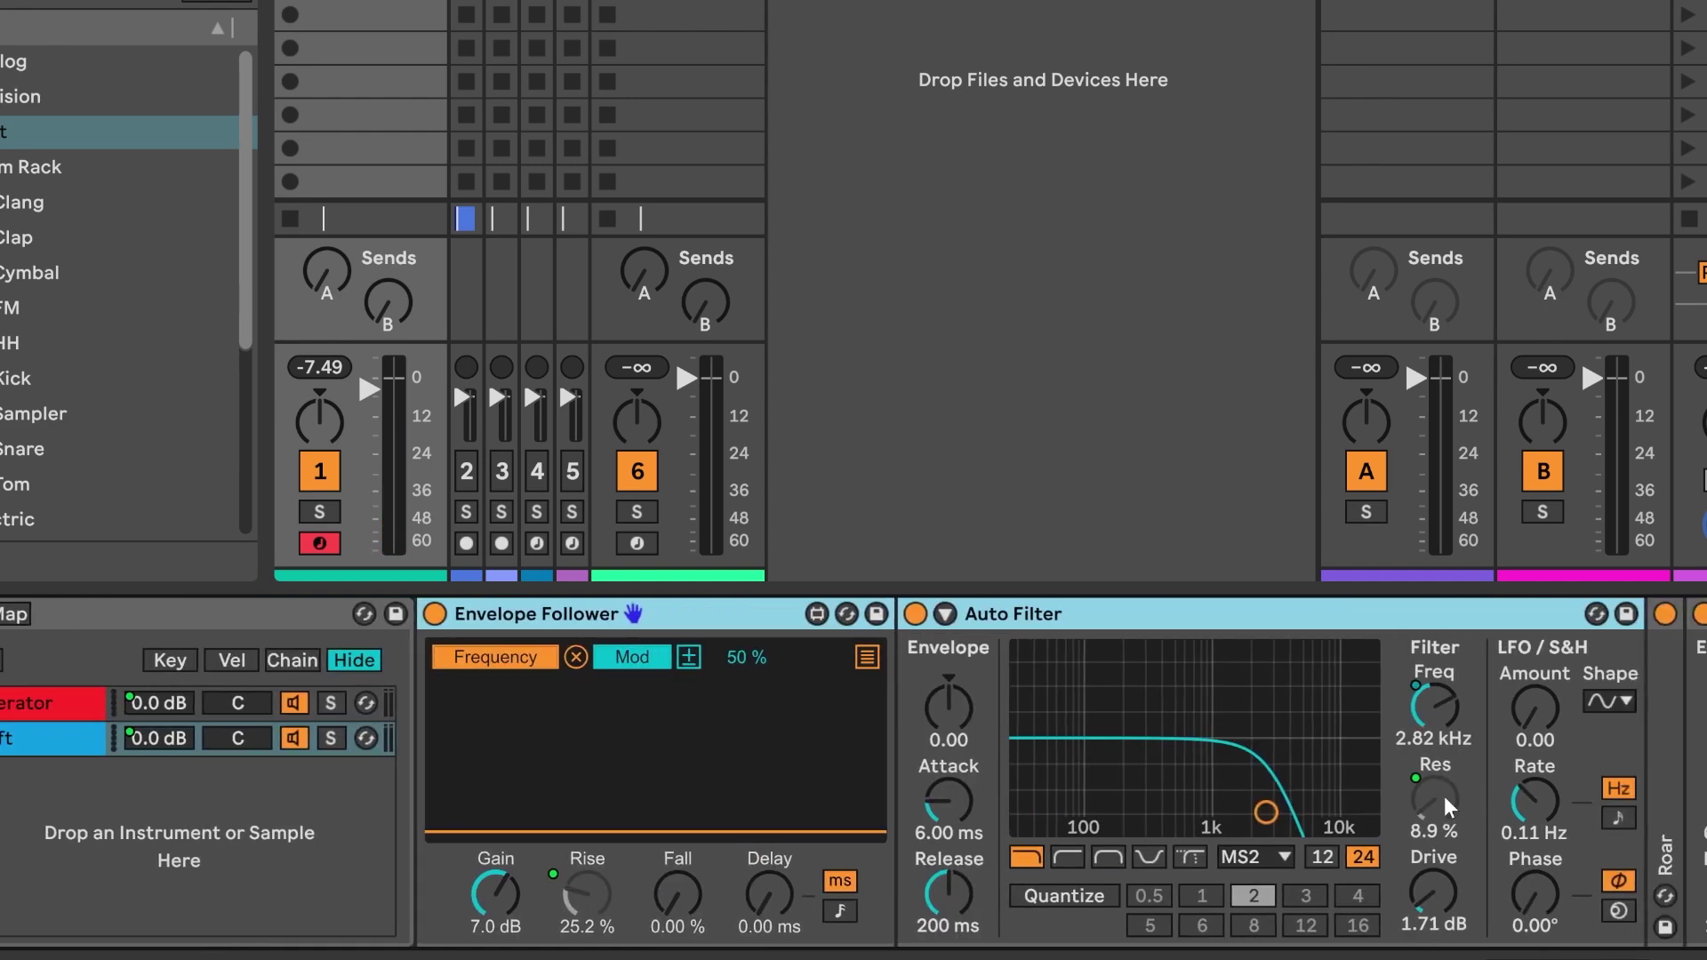
scroll(907, 867, "left", 10)
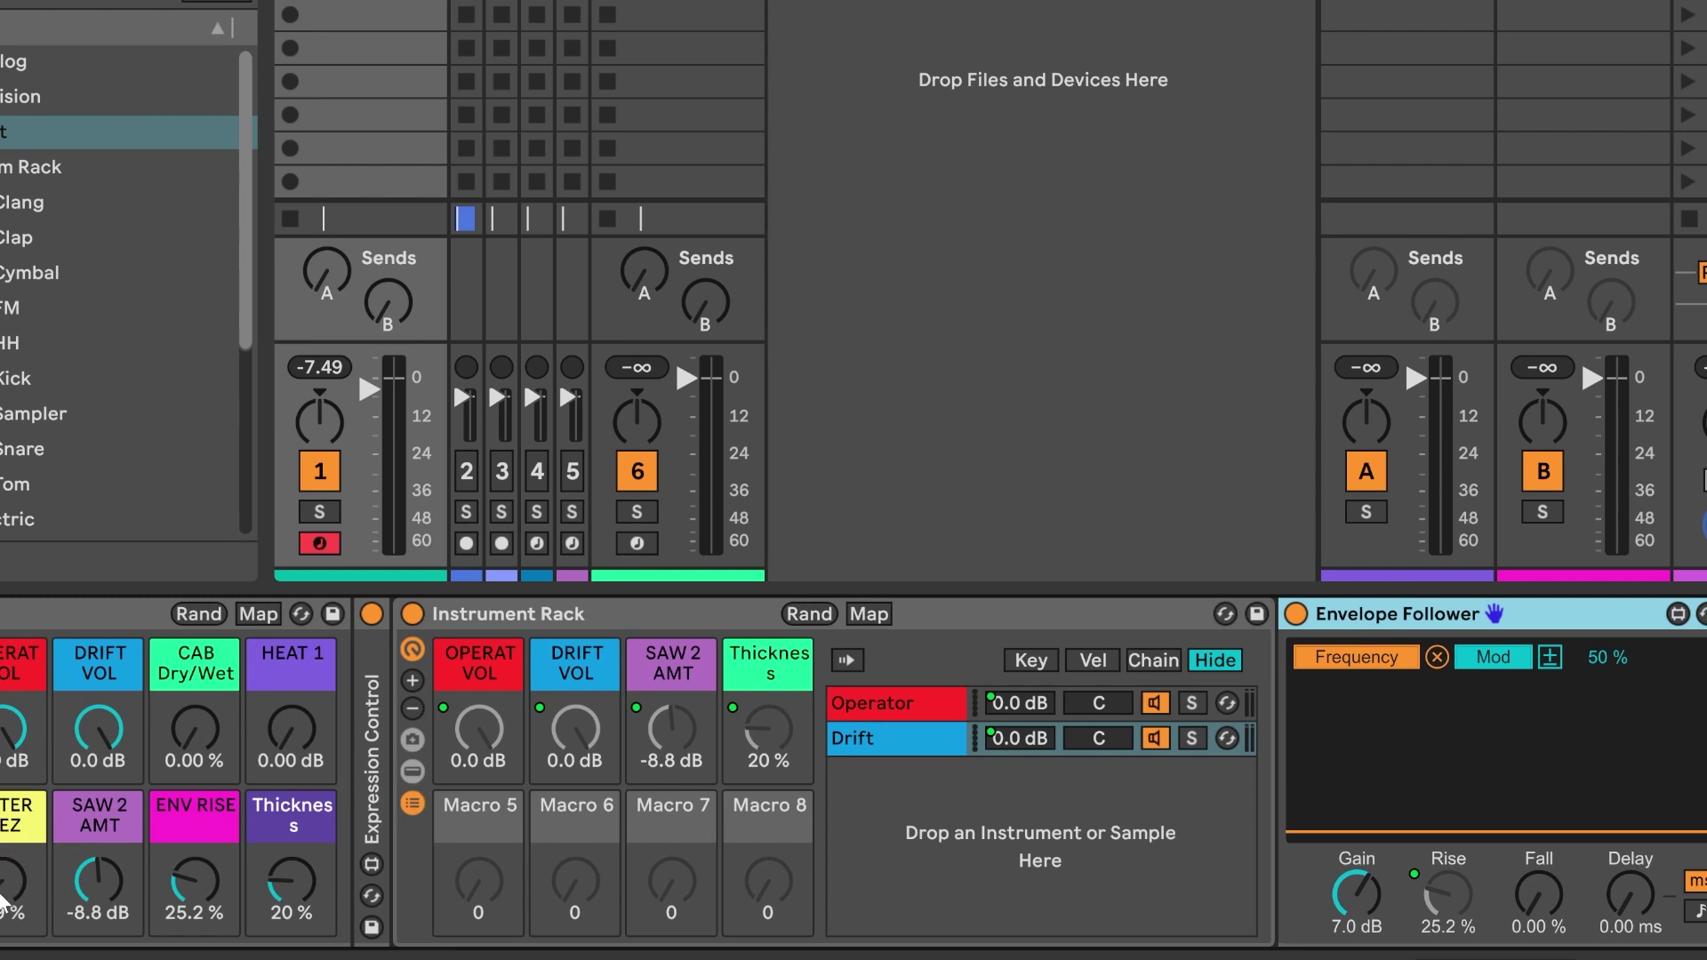
left_click(3, 900)
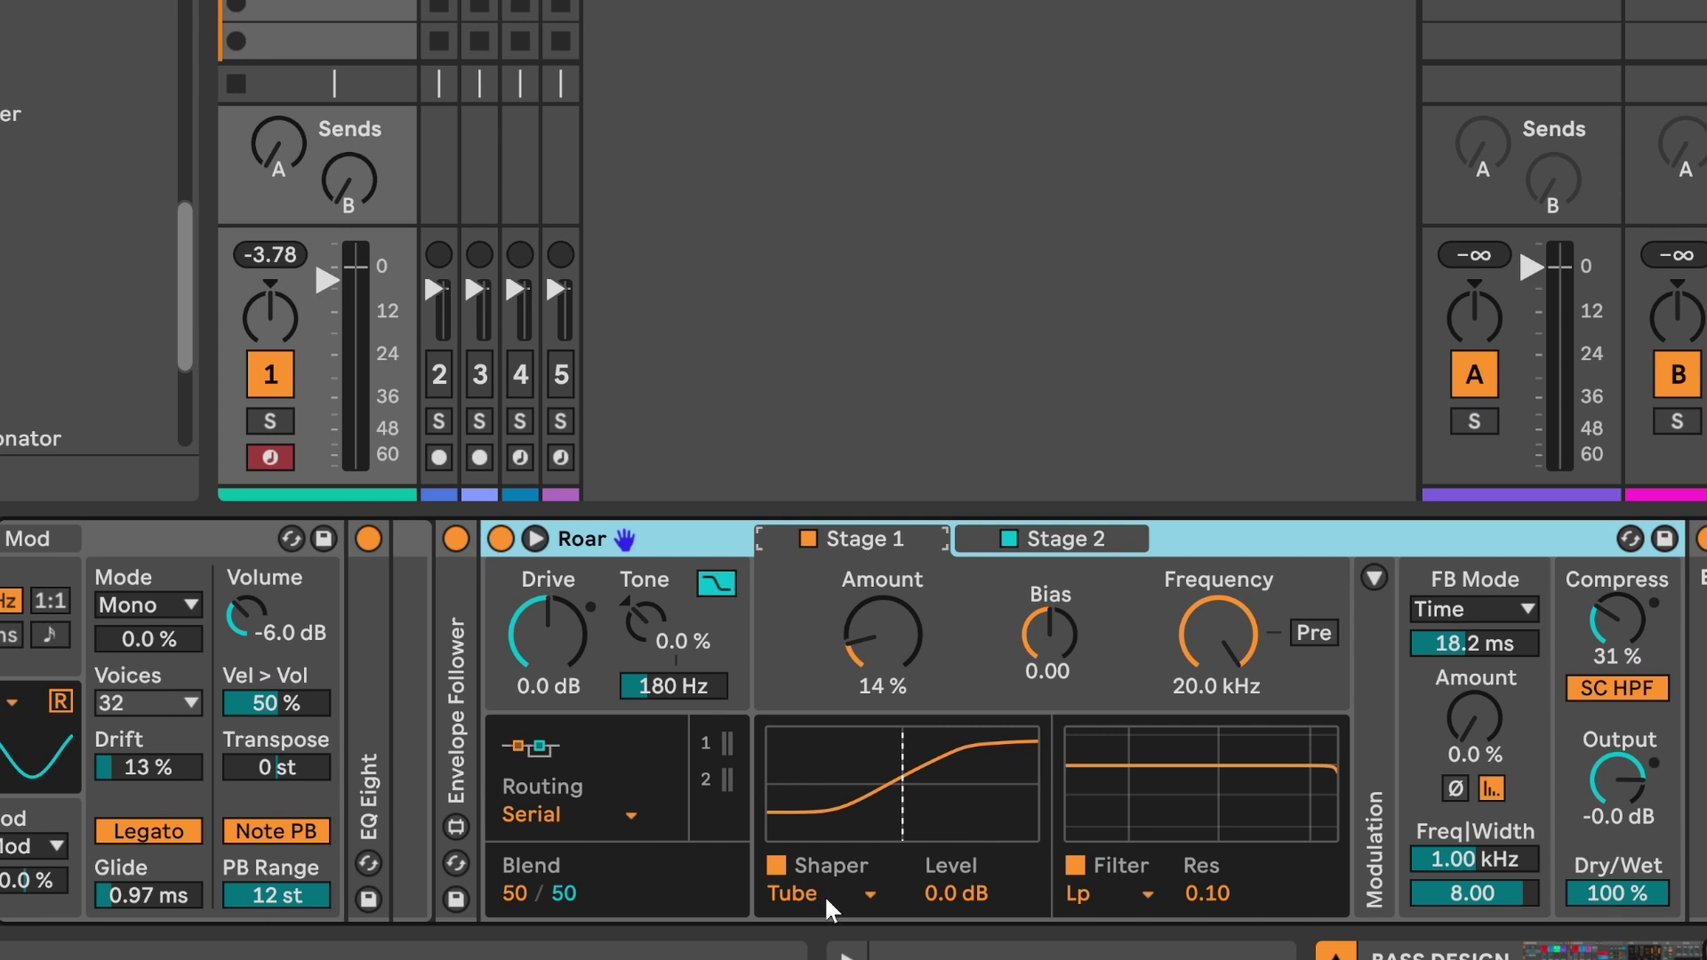
Step: Compare Roar's two distortion stages, then briefly bypass Roar and turn it back on
left_click(1076, 533)
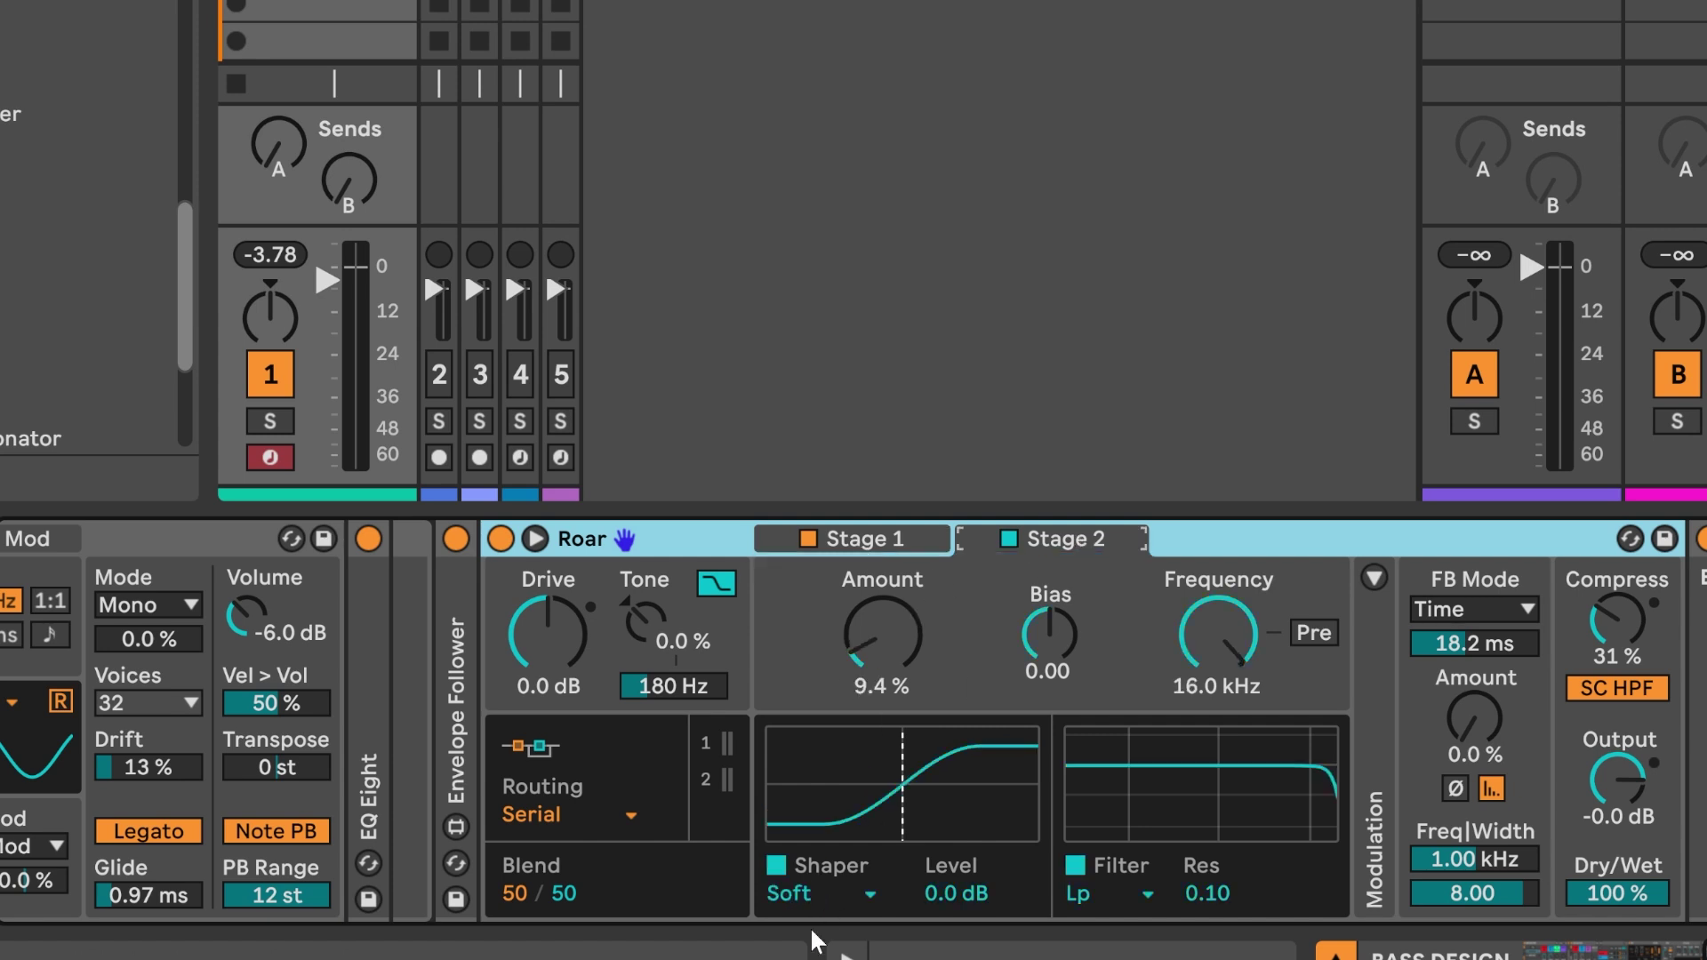
left_click(852, 543)
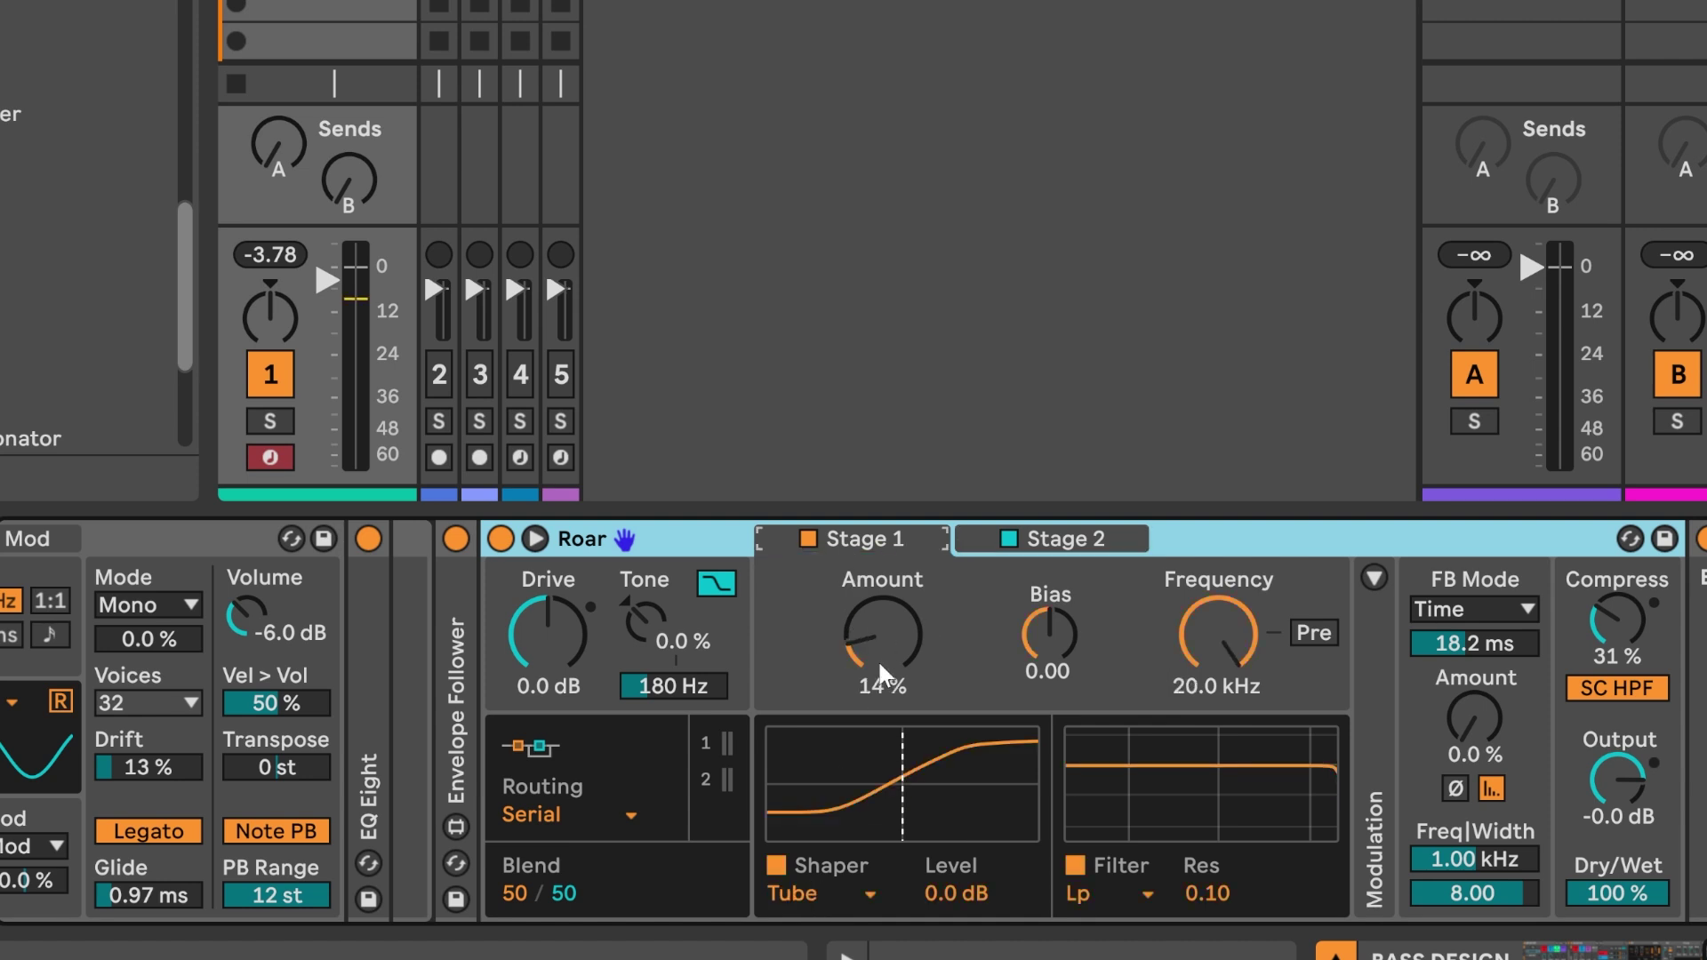
left_click(1079, 526)
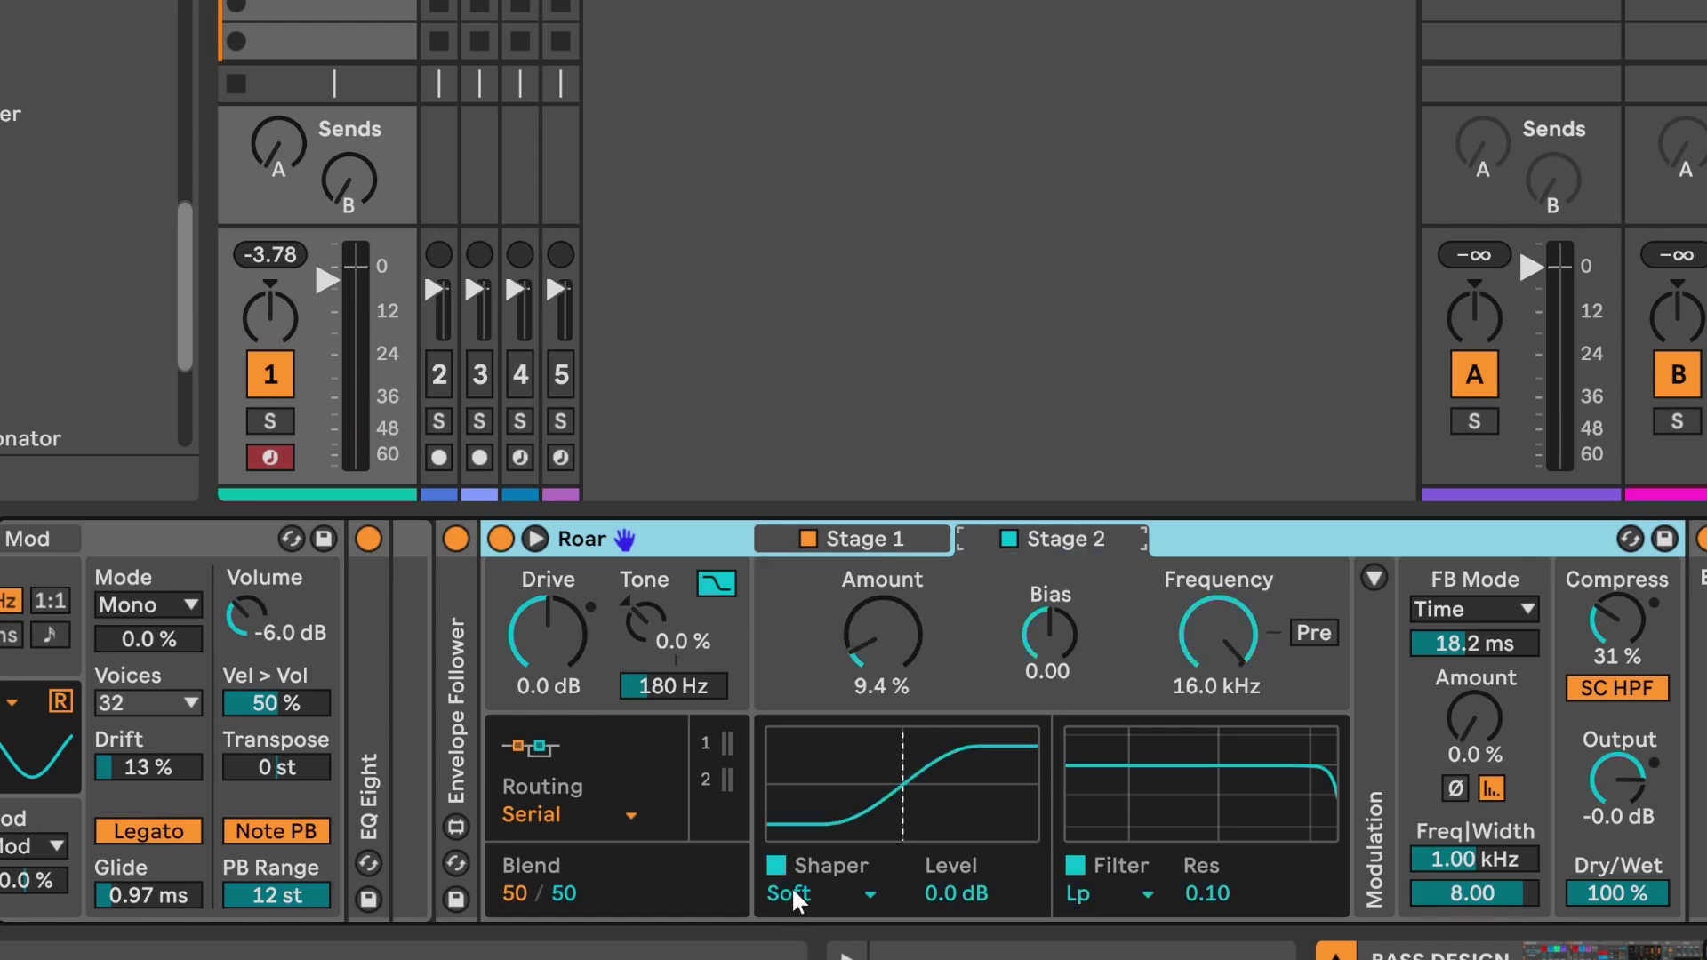
left_click(501, 540)
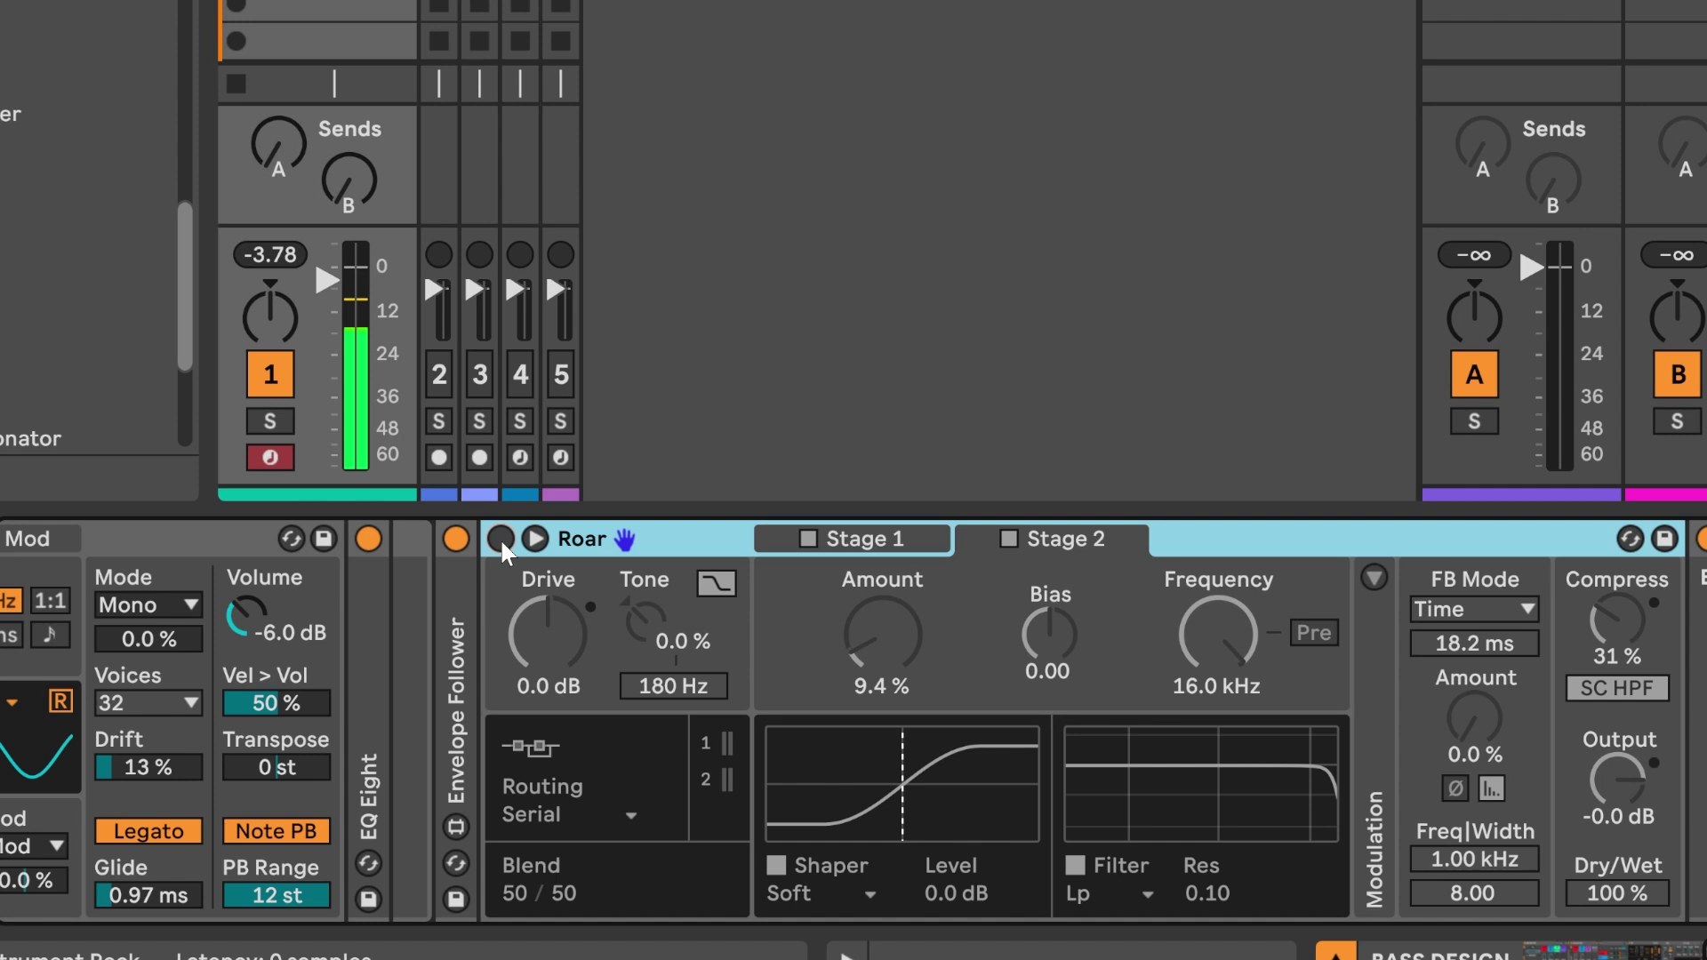
left_click(501, 540)
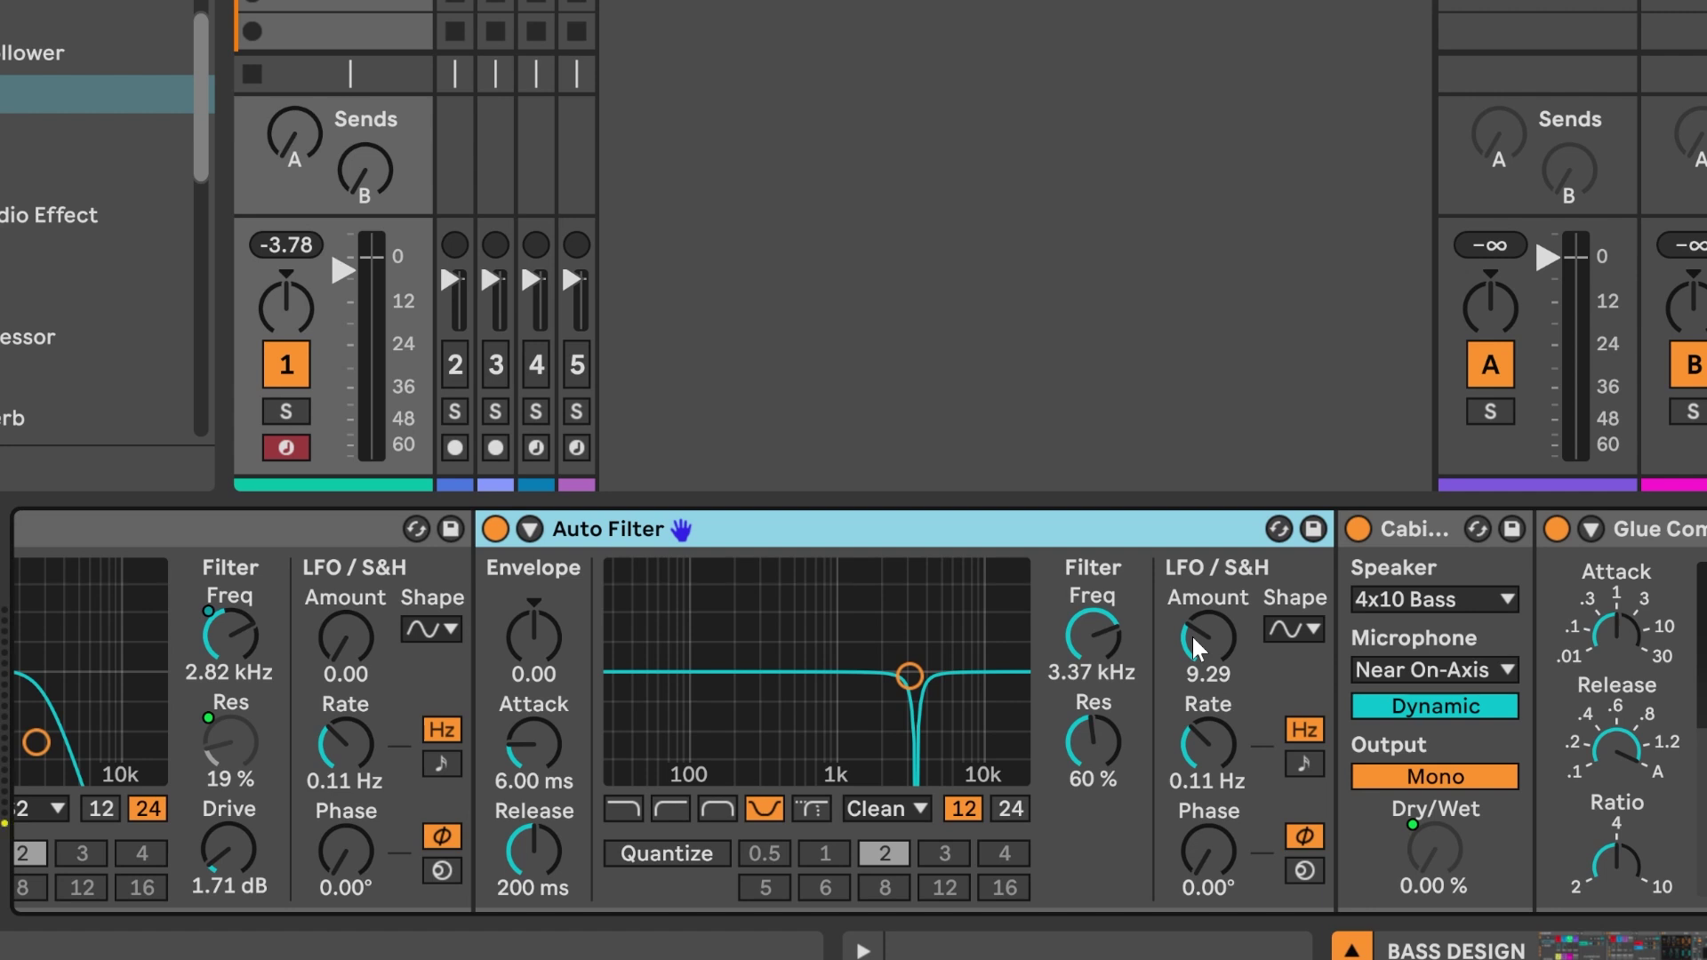
key("space")
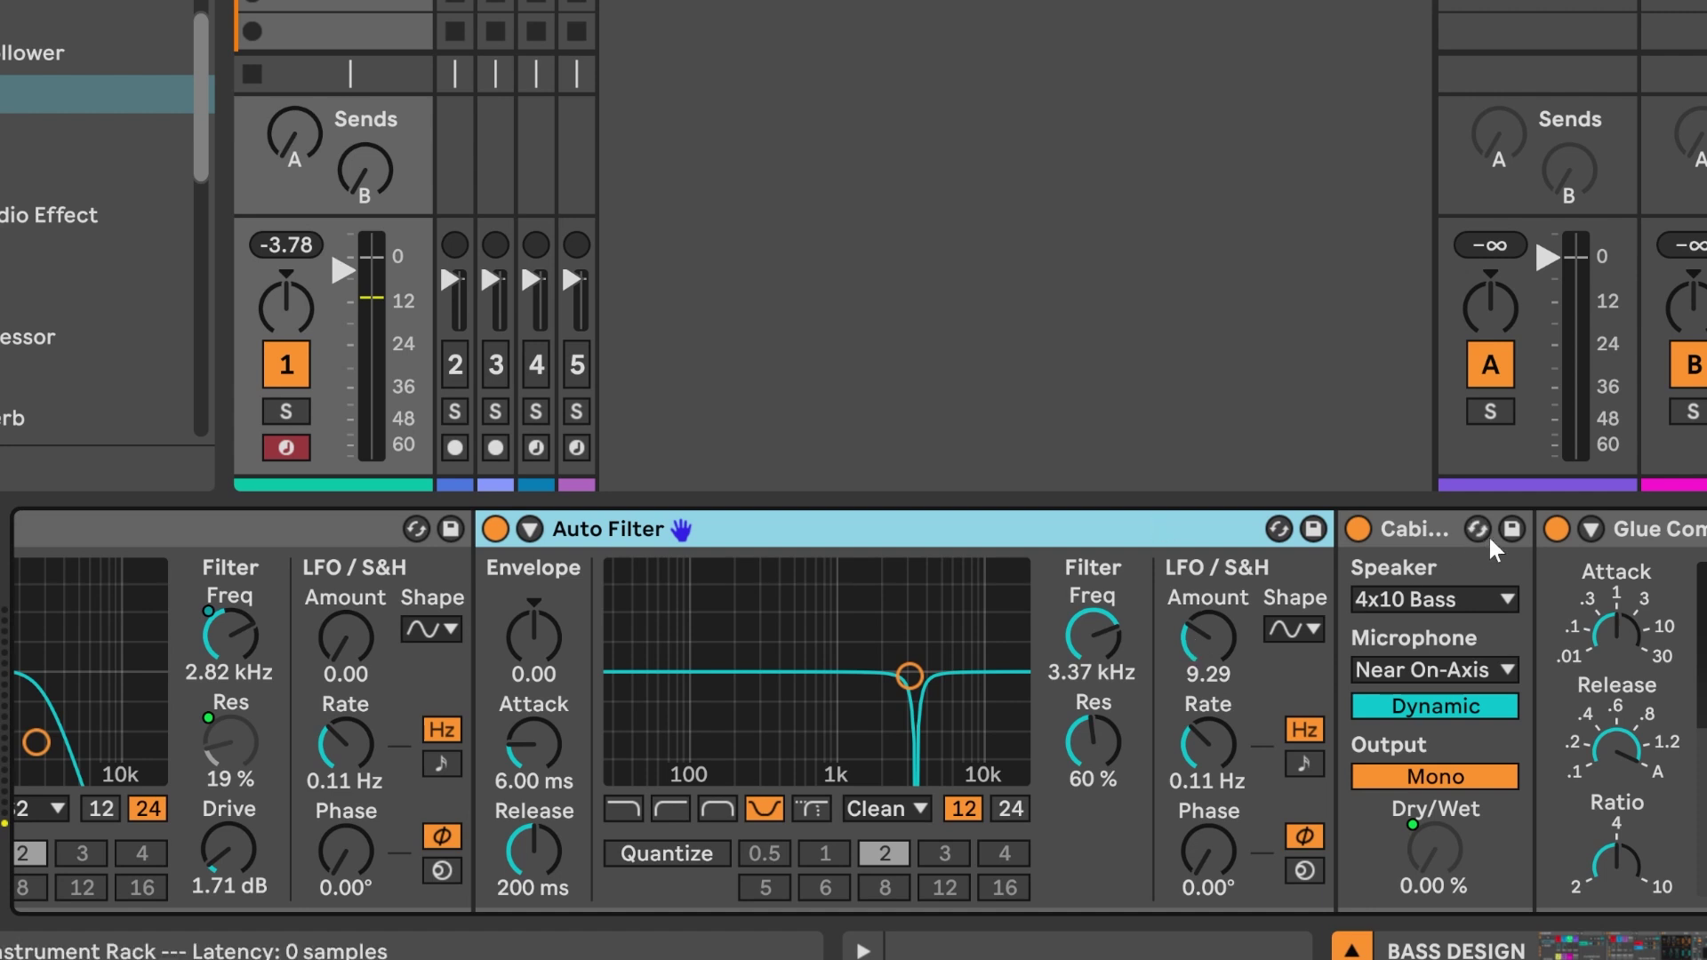
Step: Select the Cabinet device with its 4x10 Bass speaker at 0.00 % dry/wet
left_click(1513, 584)
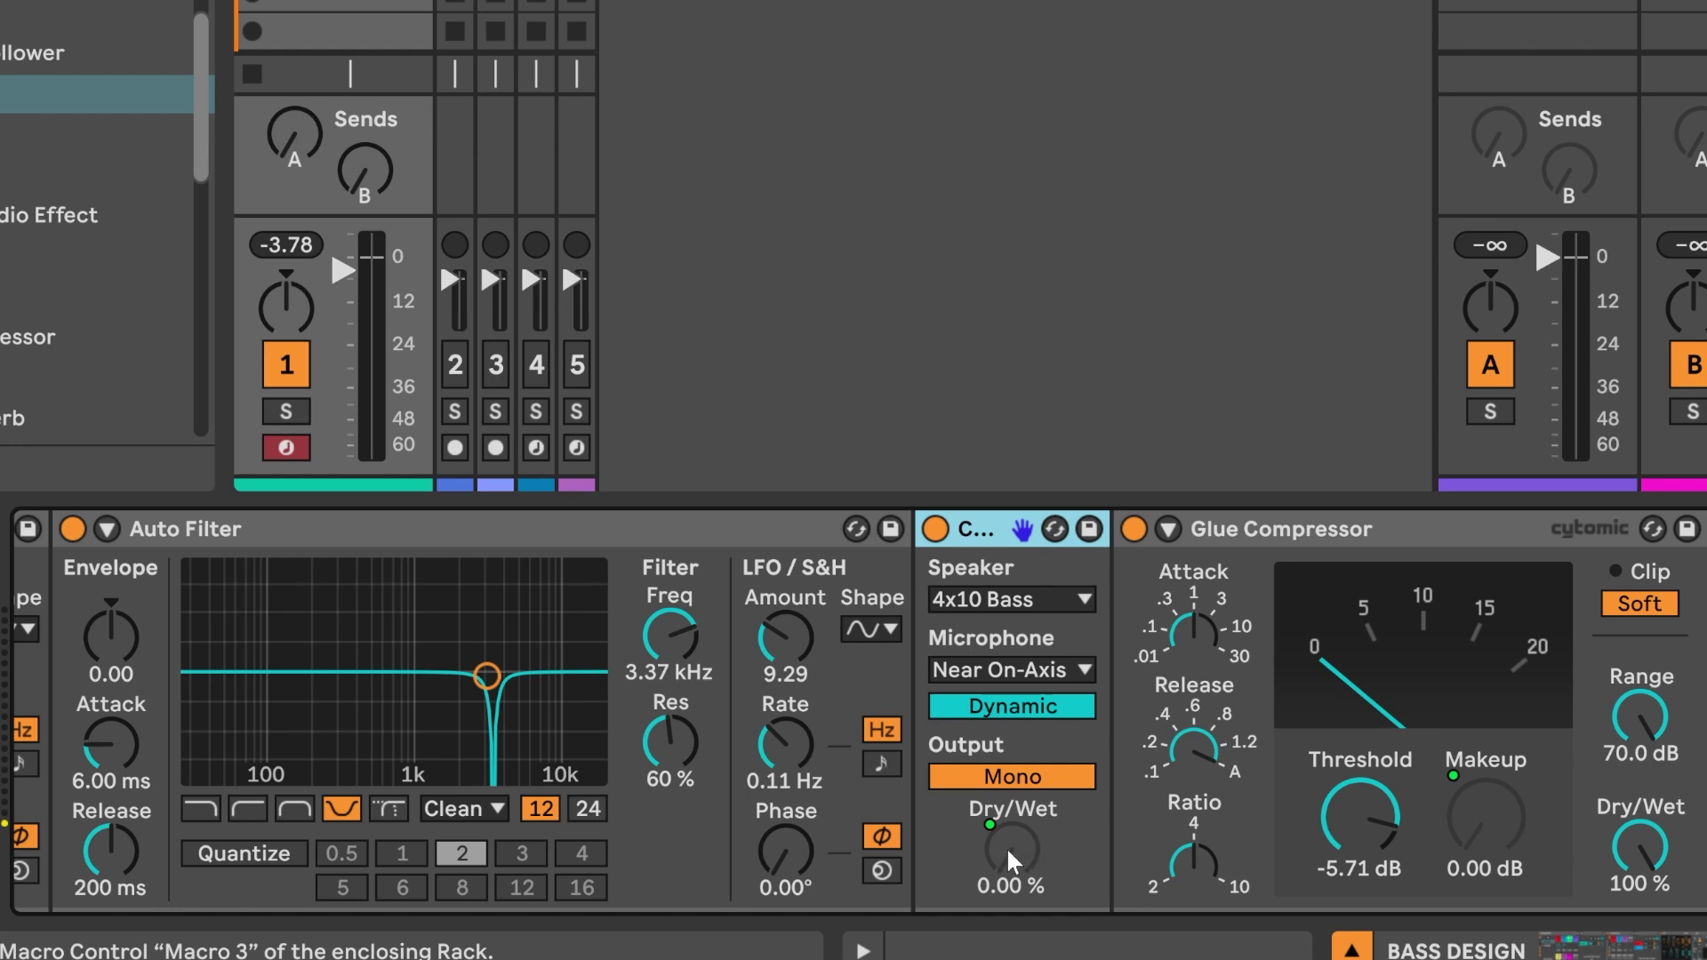
Step: Duplicate the Glue Compressor so a second copy follows the first
left_click(1281, 531)
key("ctrl+d")
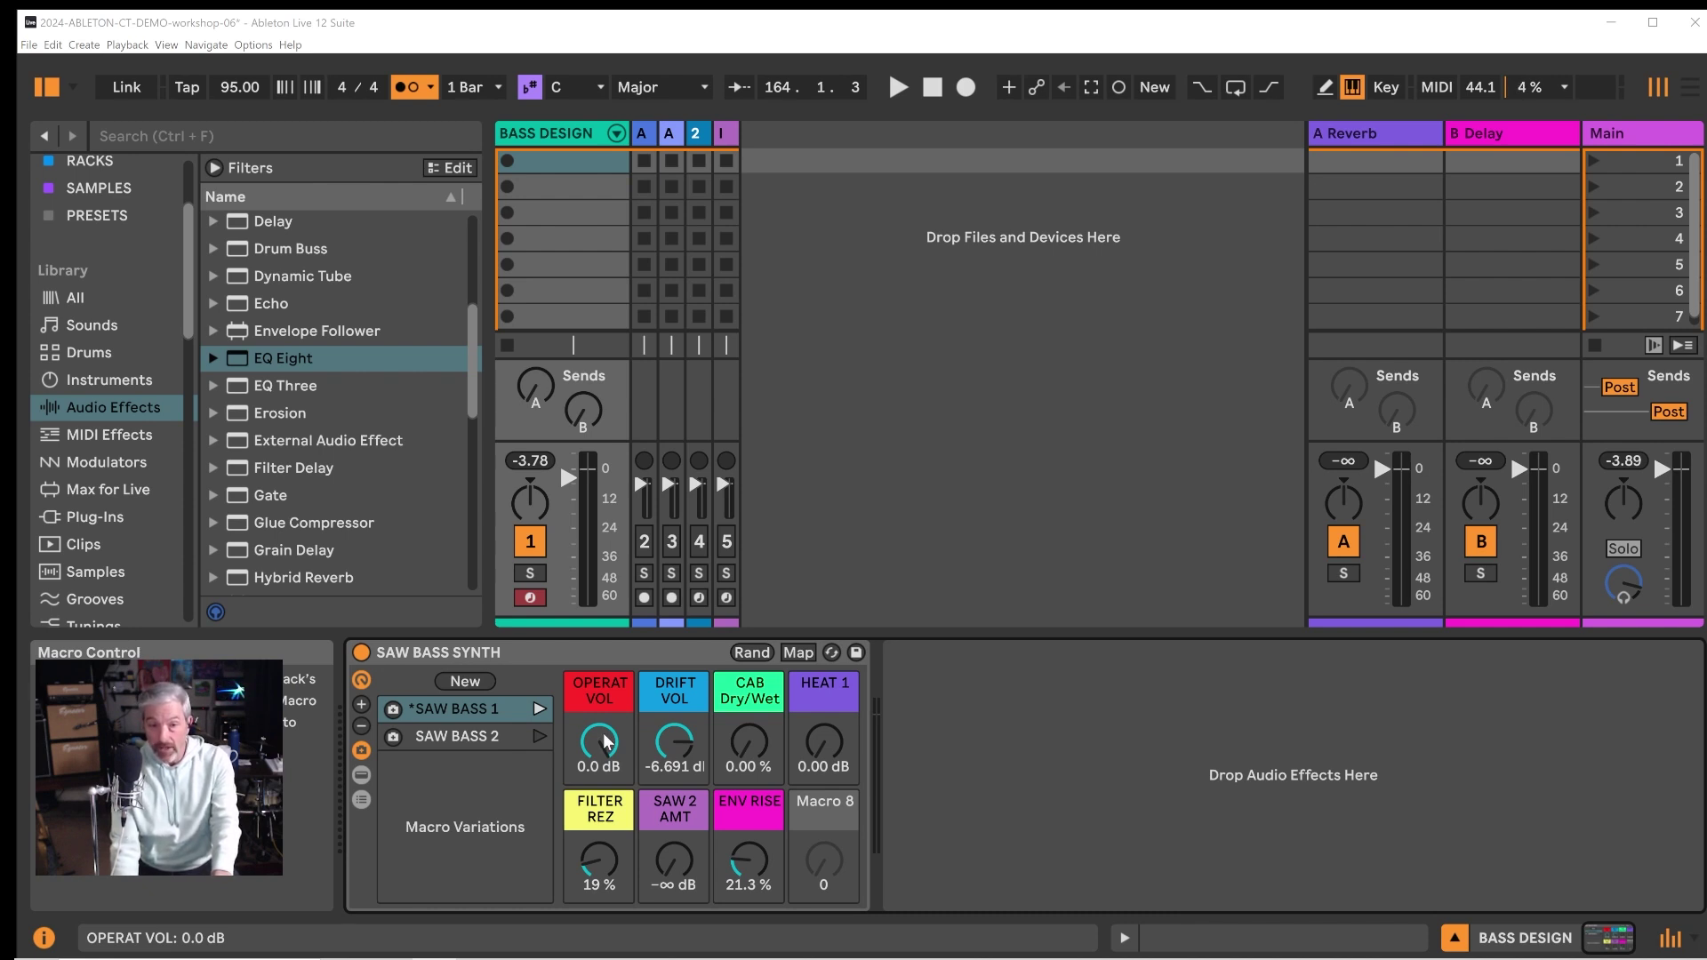
mouse_move(606, 742)
left_mouse_down()
mouse_move(606, 767)
mouse_move(606, 742)
left_mouse_up()
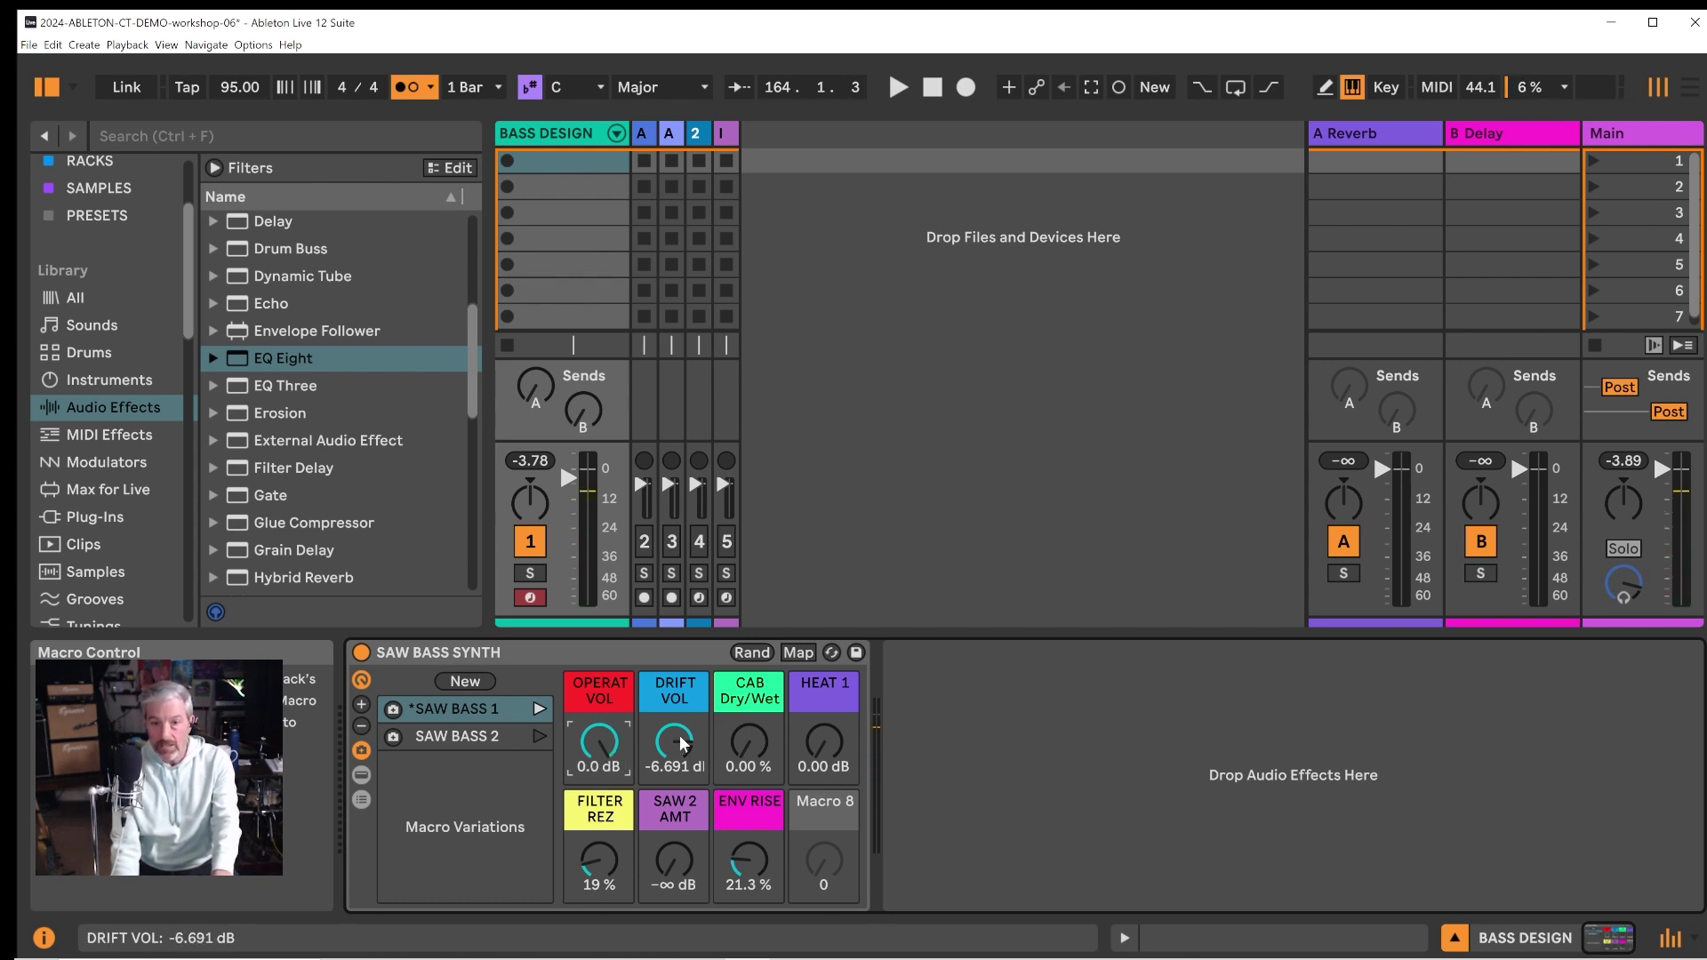
left_click_drag(683, 745, 680, 735)
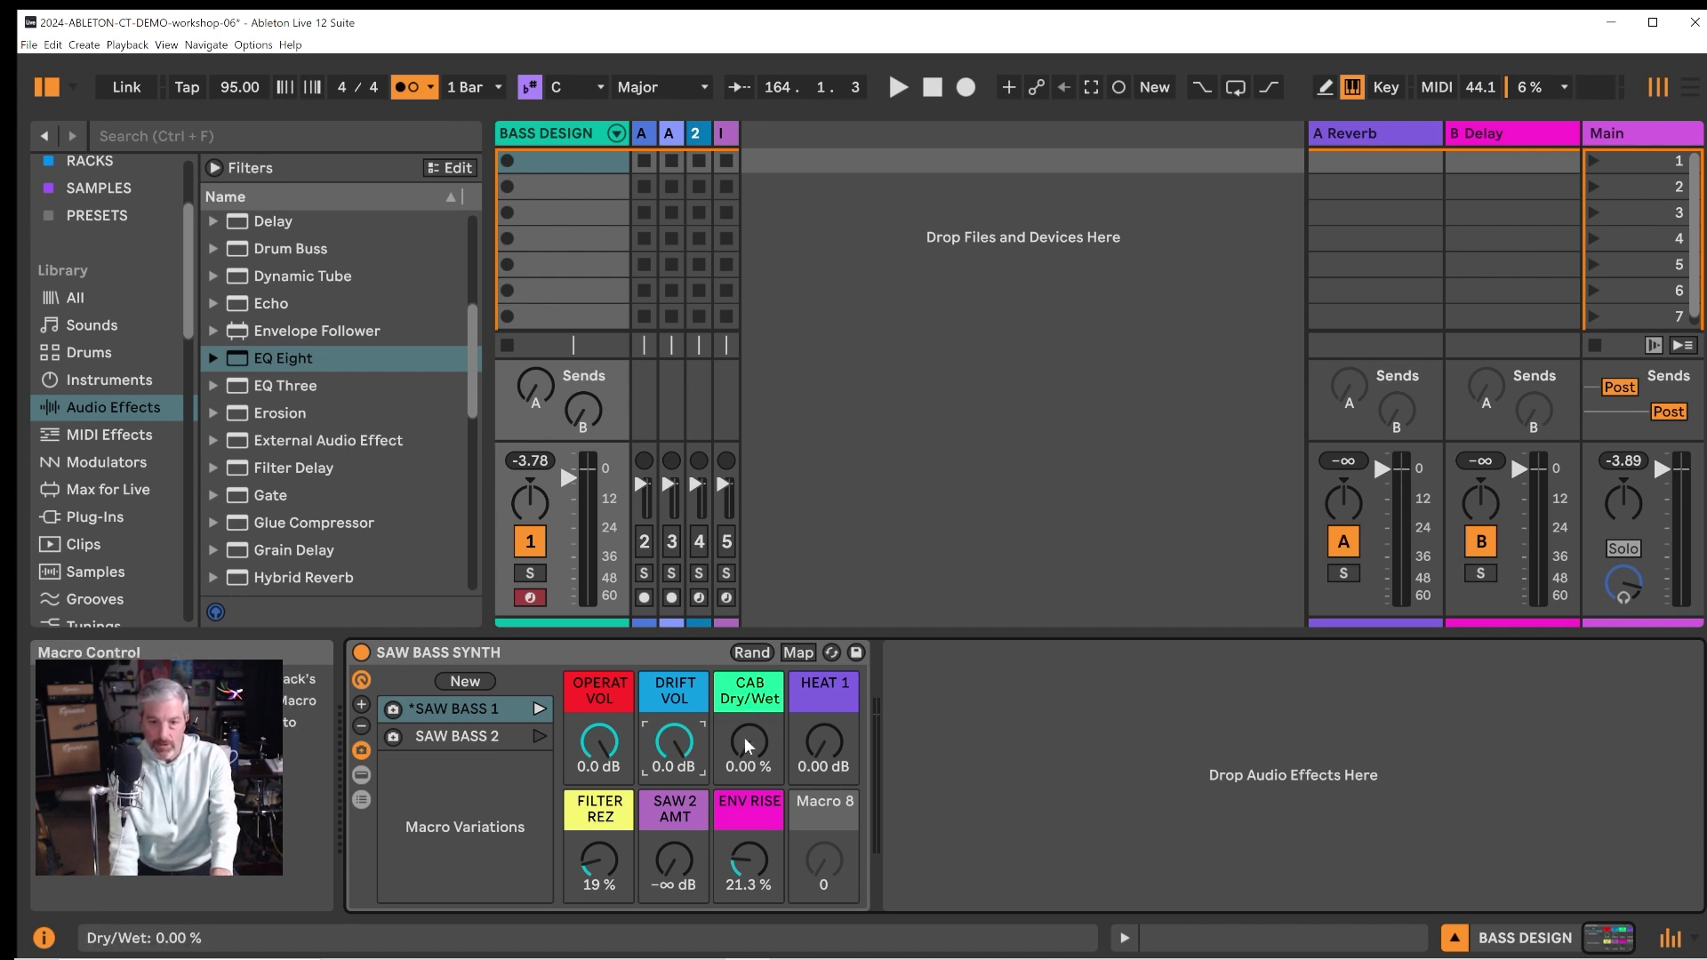
mouse_move(744, 744)
left_mouse_down()
mouse_move(744, 569)
mouse_move(738, 749)
left_mouse_up()
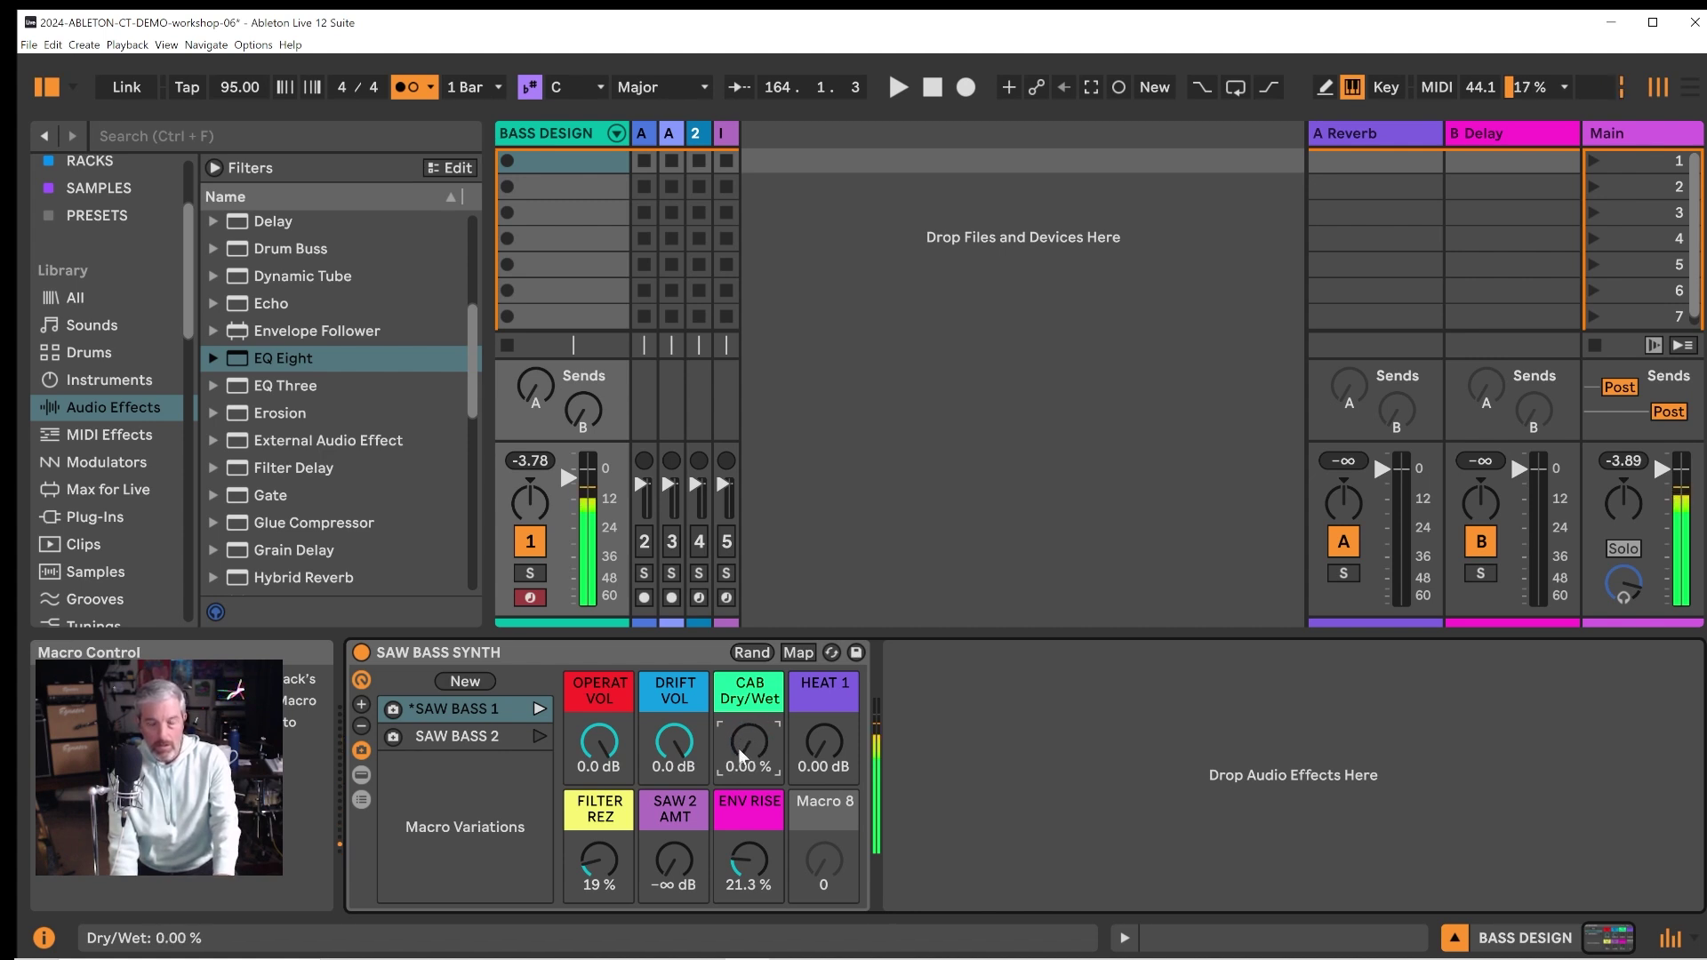
left_click(820, 761)
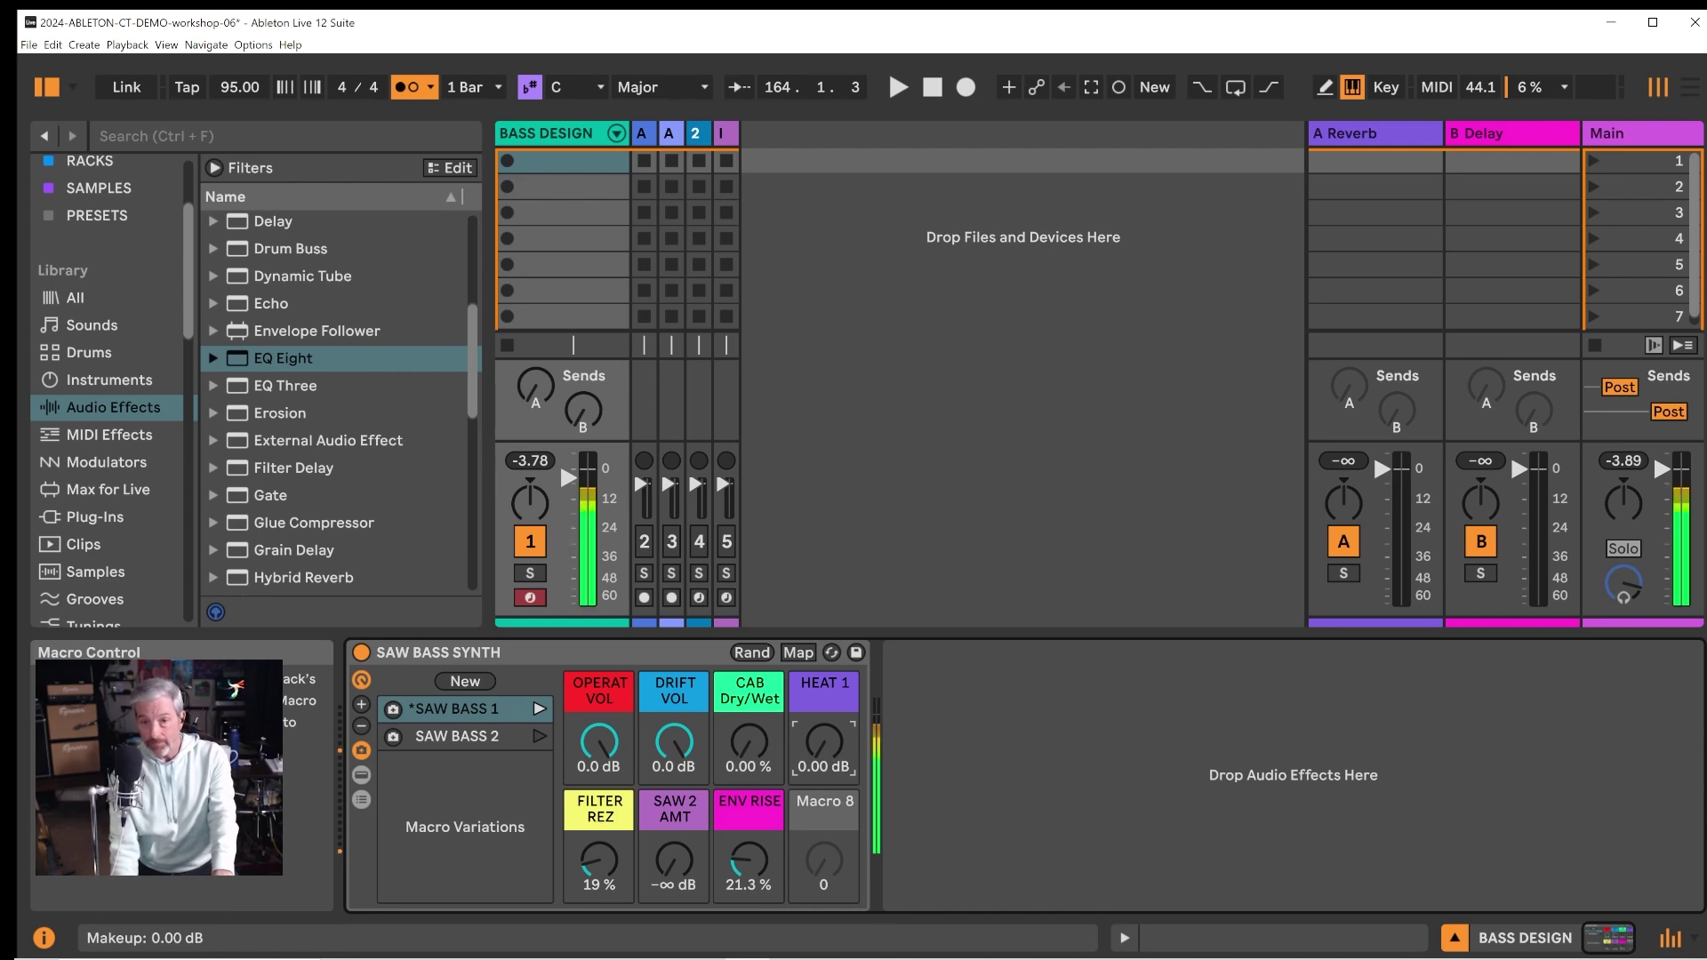
mouse_move(823, 743)
left_mouse_down()
mouse_move(824, 721)
mouse_move(823, 739)
left_mouse_up()
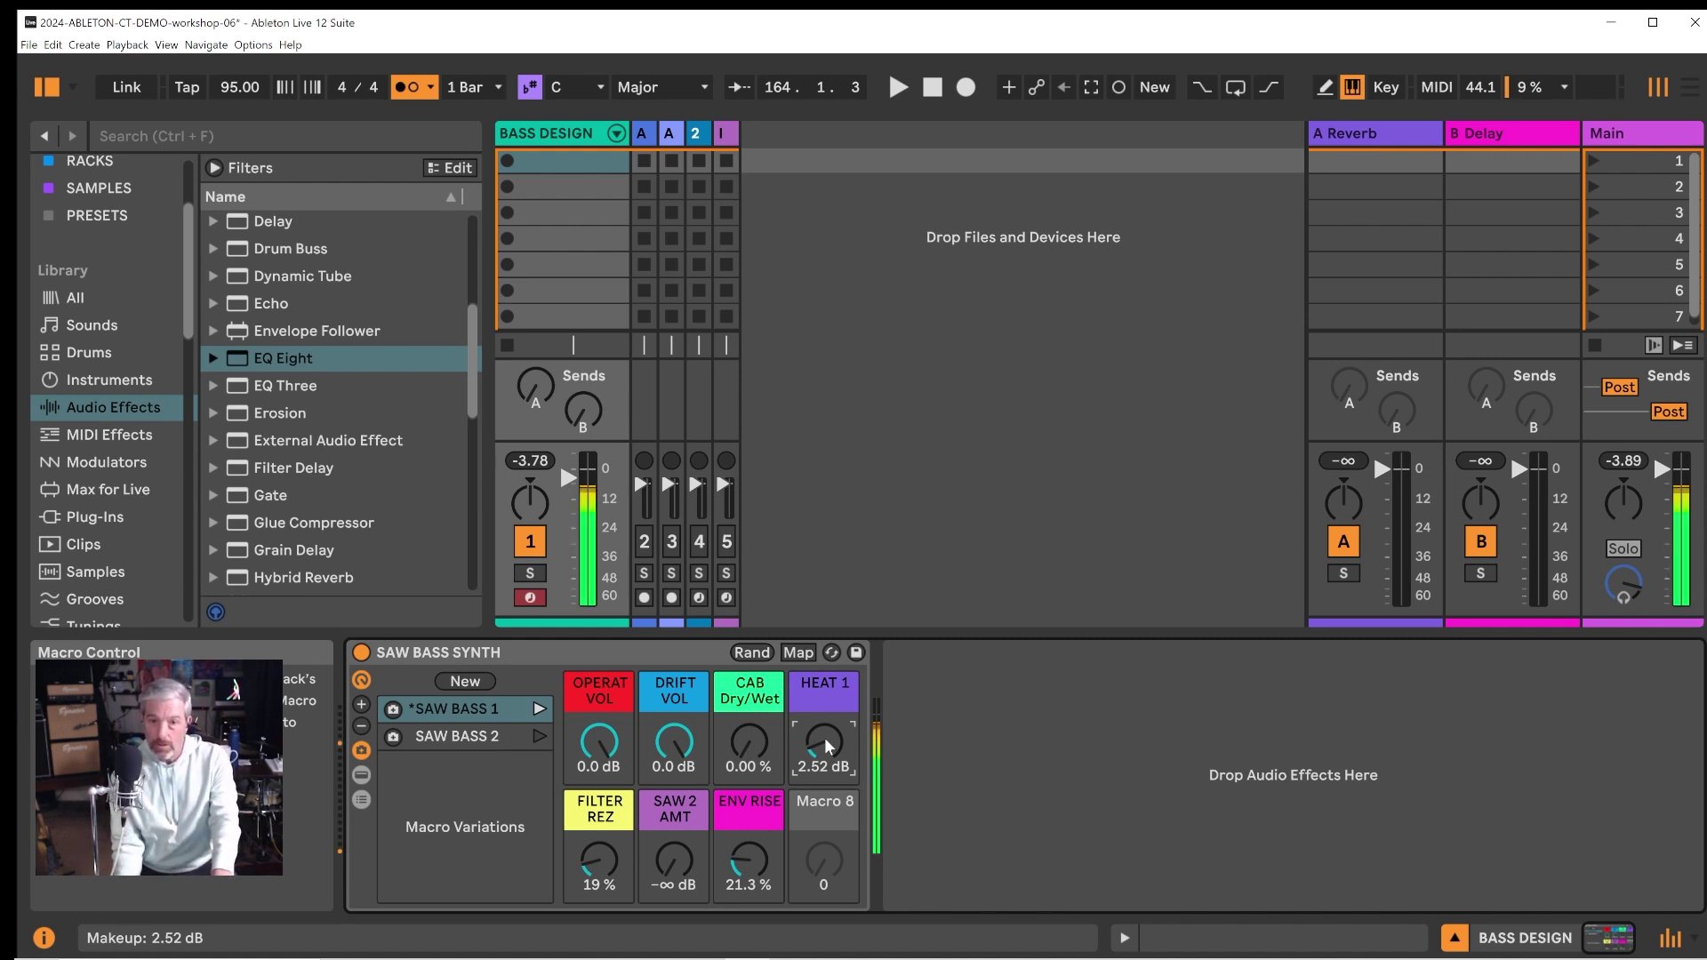
left_click_drag(824, 738, 825, 818)
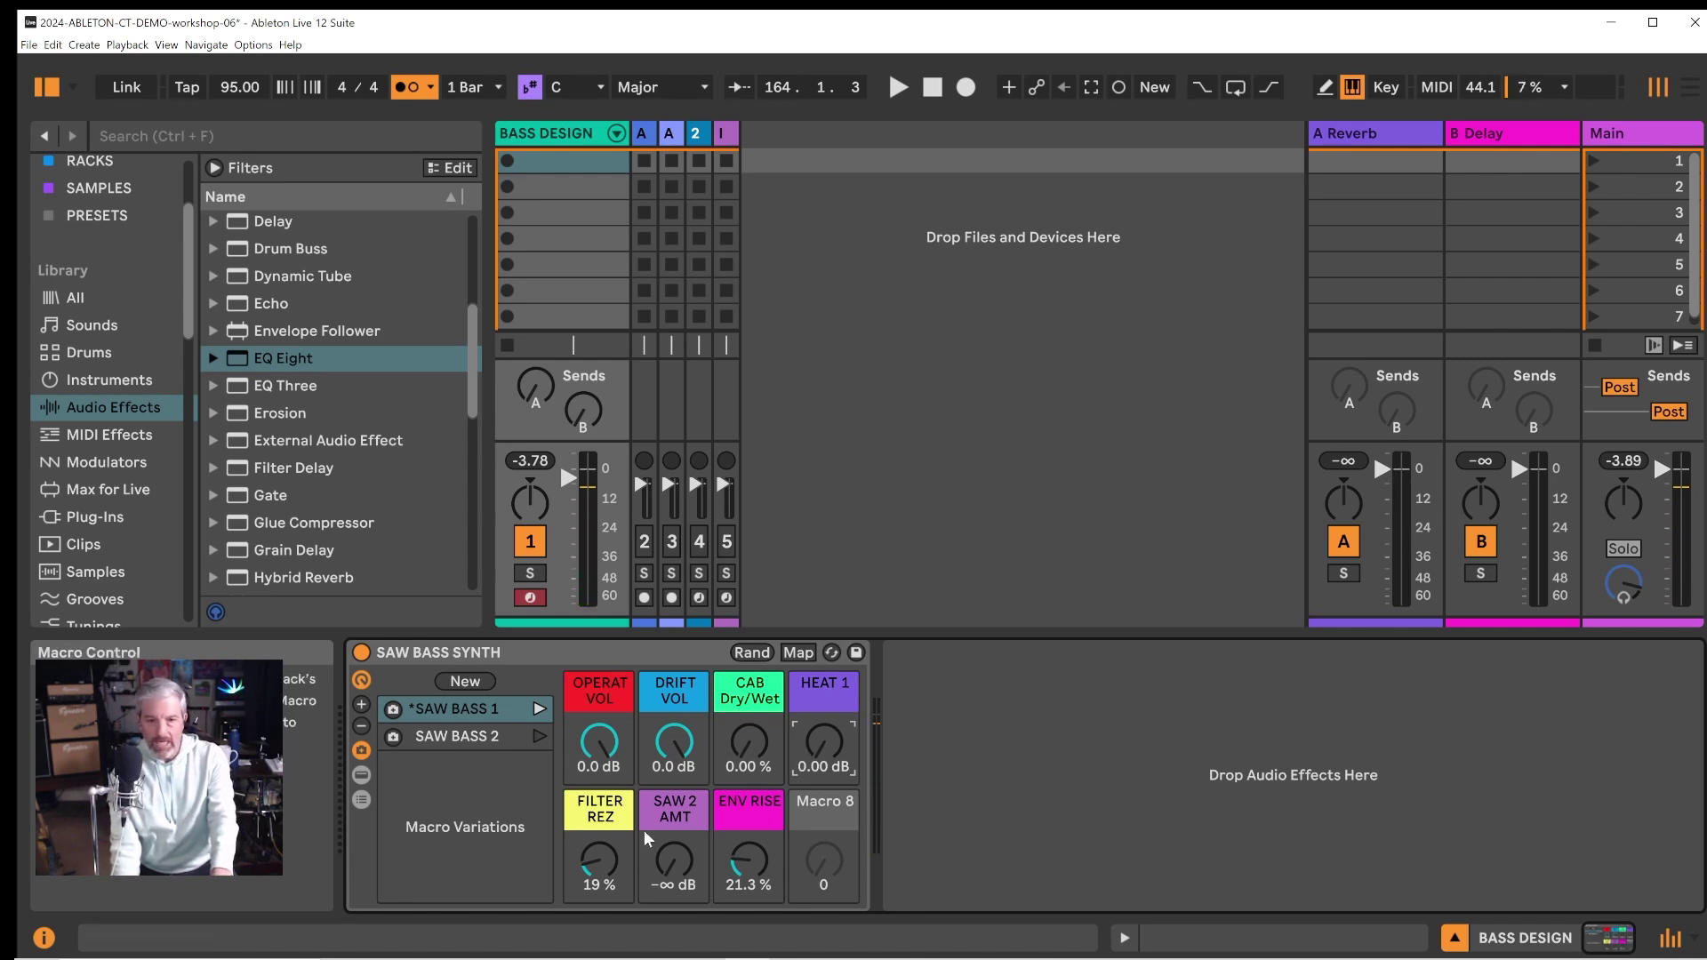
Step: Sweep FILTER REZ up to audition resonance, then settle it at 3.0 %
mouse_move(614, 846)
left_mouse_down()
mouse_move(613, 816)
mouse_move(614, 830)
left_mouse_up()
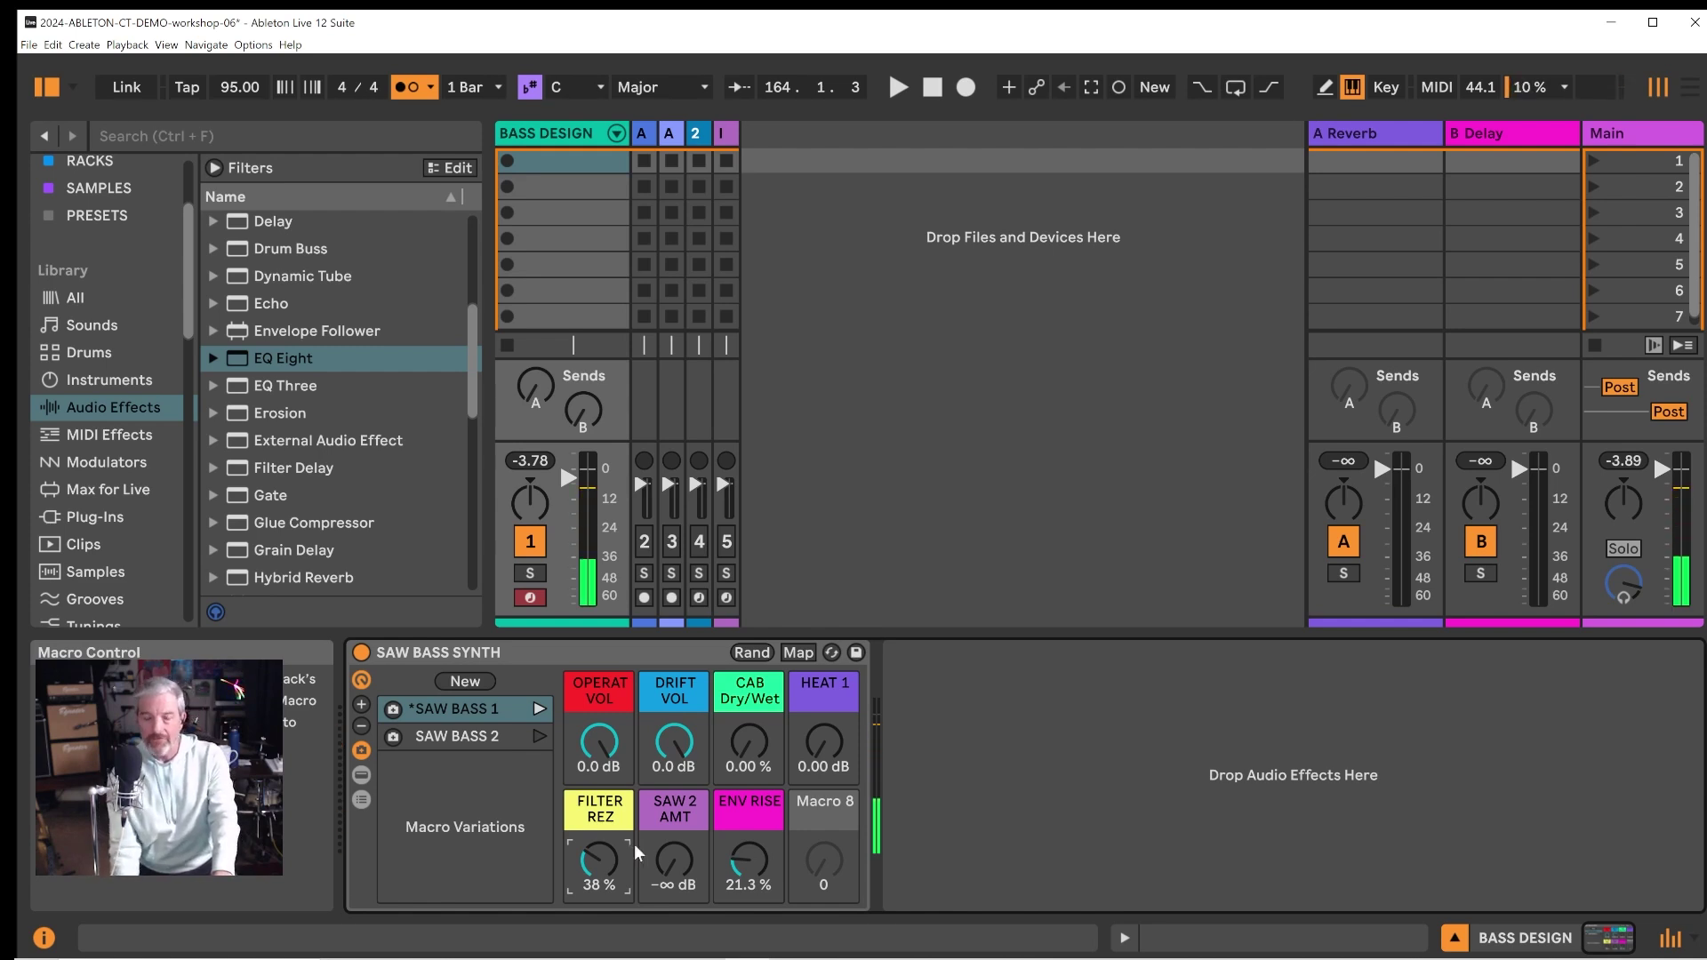
mouse_move(596, 856)
left_mouse_down()
mouse_move(596, 747)
mouse_move(596, 900)
mouse_move(599, 861)
left_mouse_up()
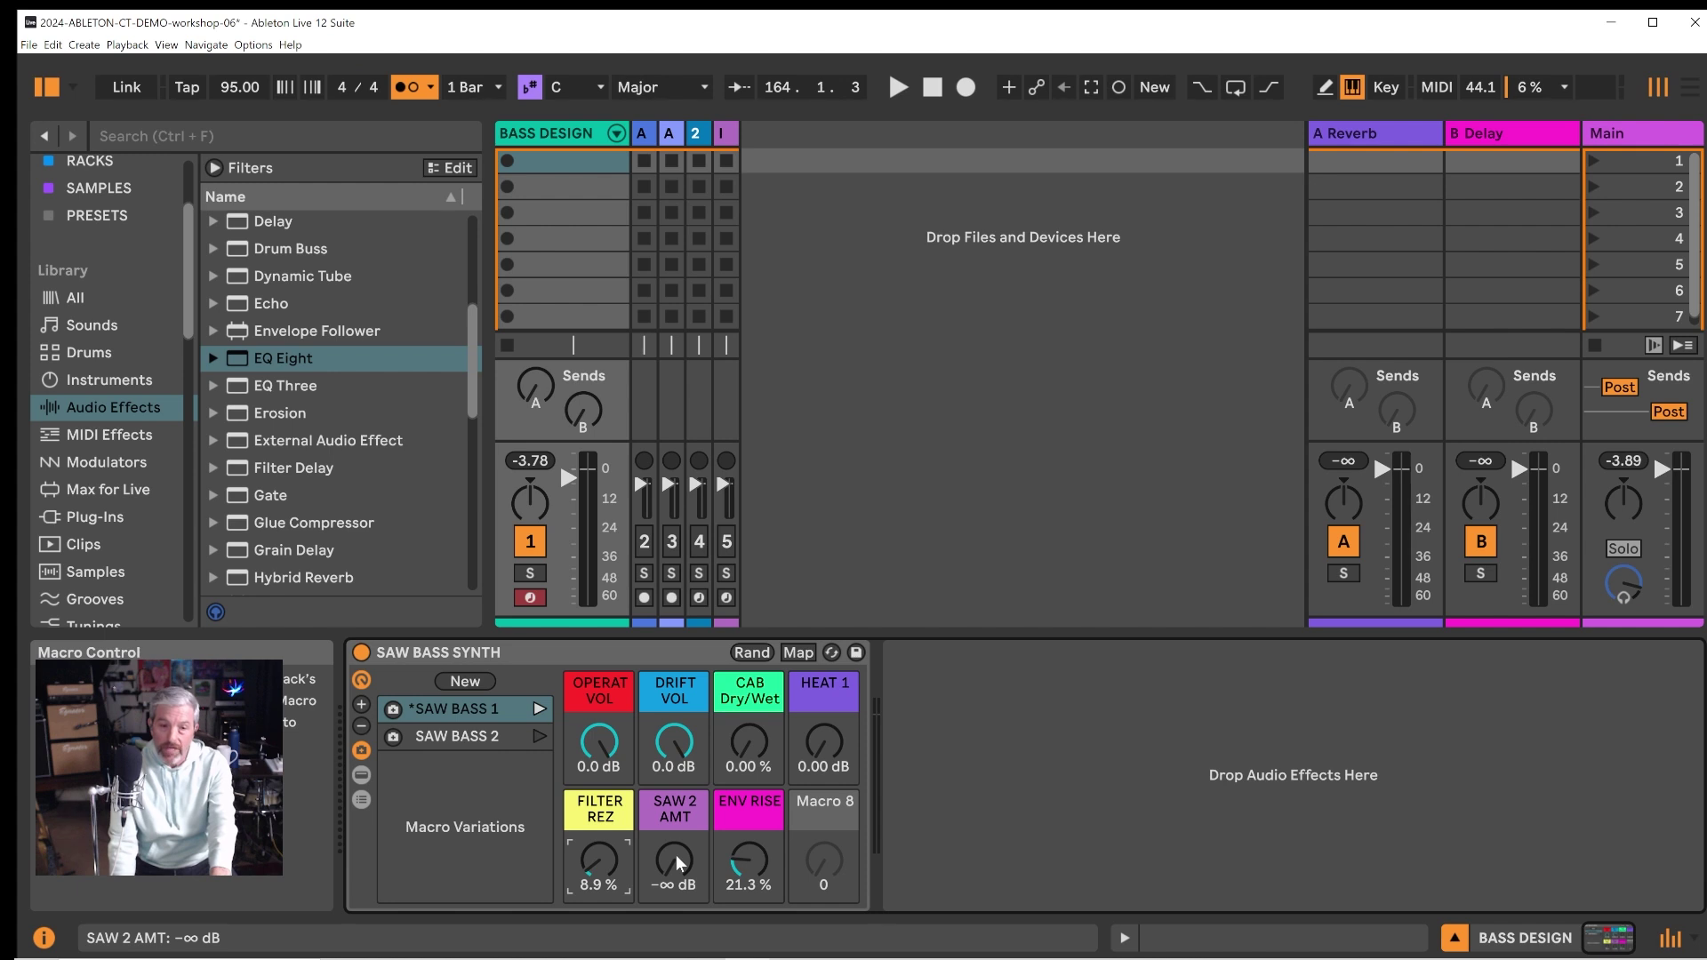
Step: Set SAW 2 AMT to -8.8 dB and turn ENV RISE down to 0.79 %
left_click_drag(675, 855, 676, 808)
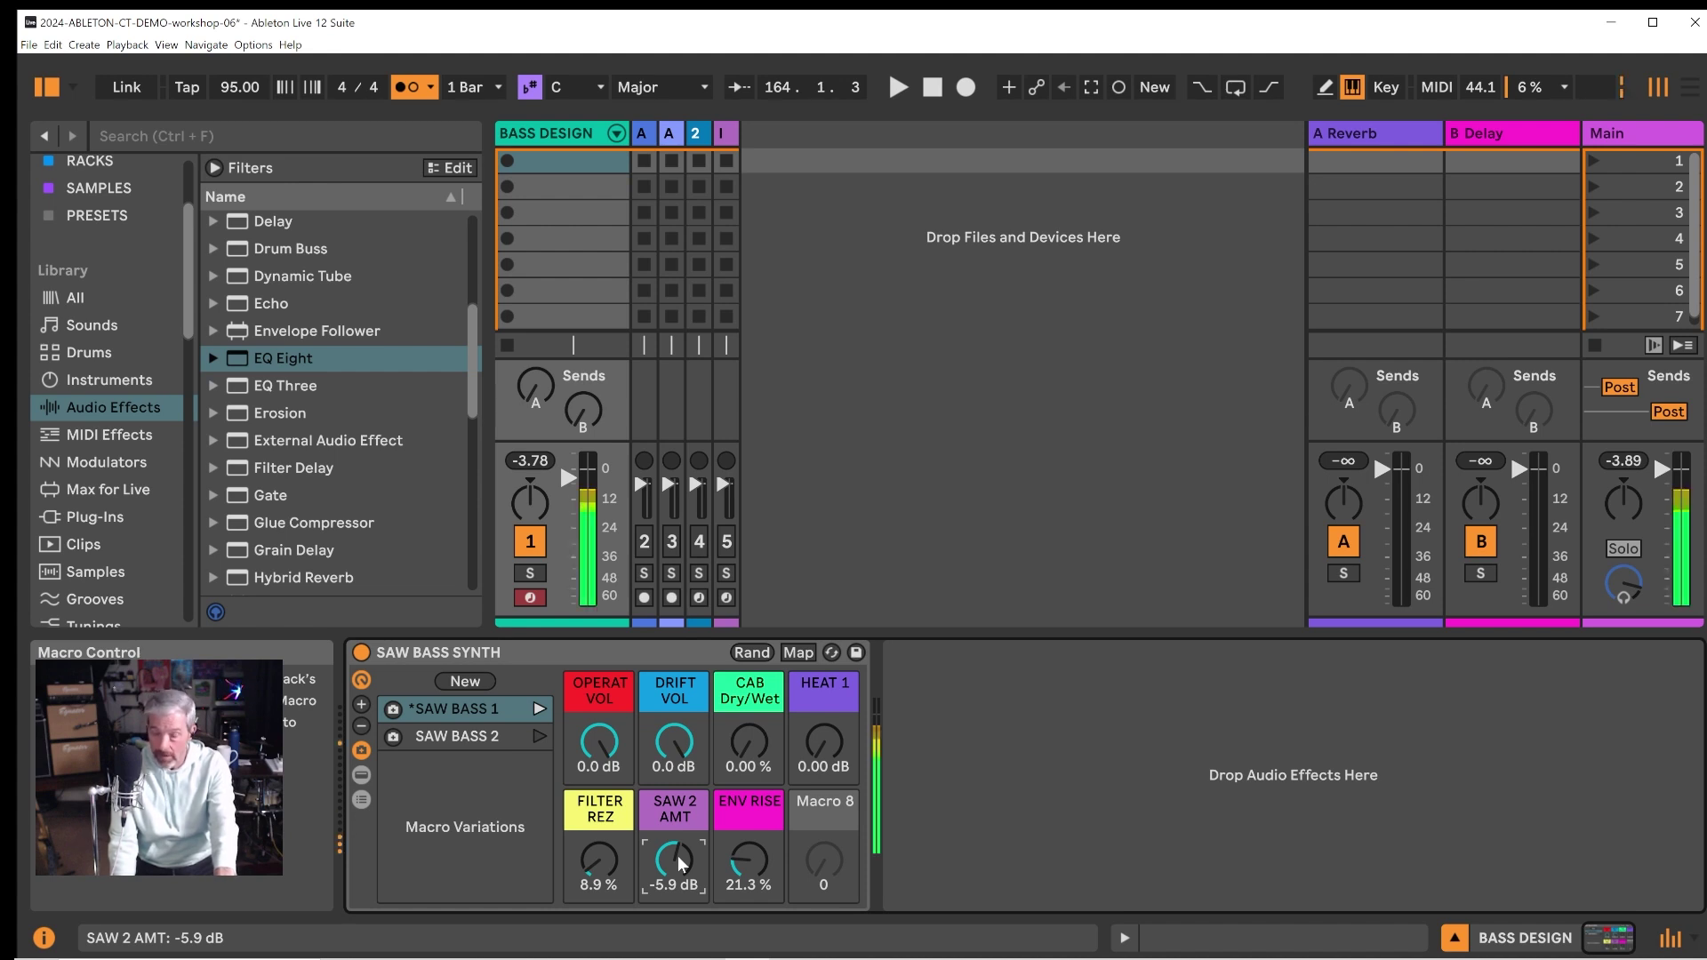
left_click_drag(677, 855, 678, 871)
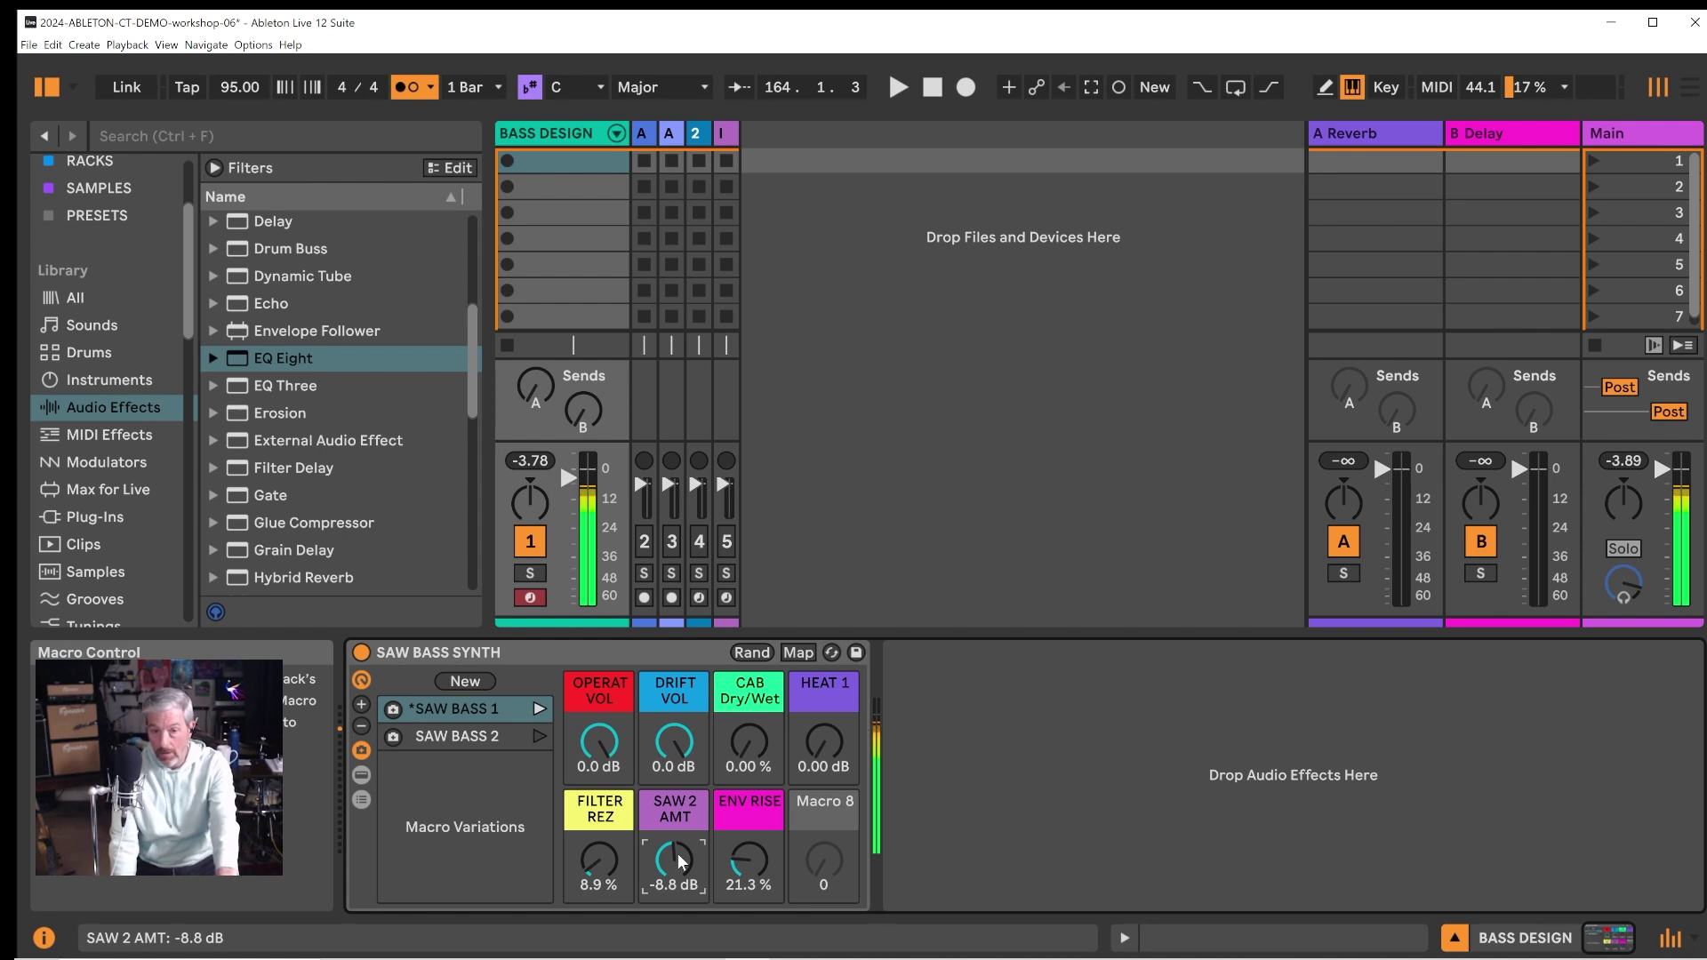
left_click_drag(745, 829, 745, 867)
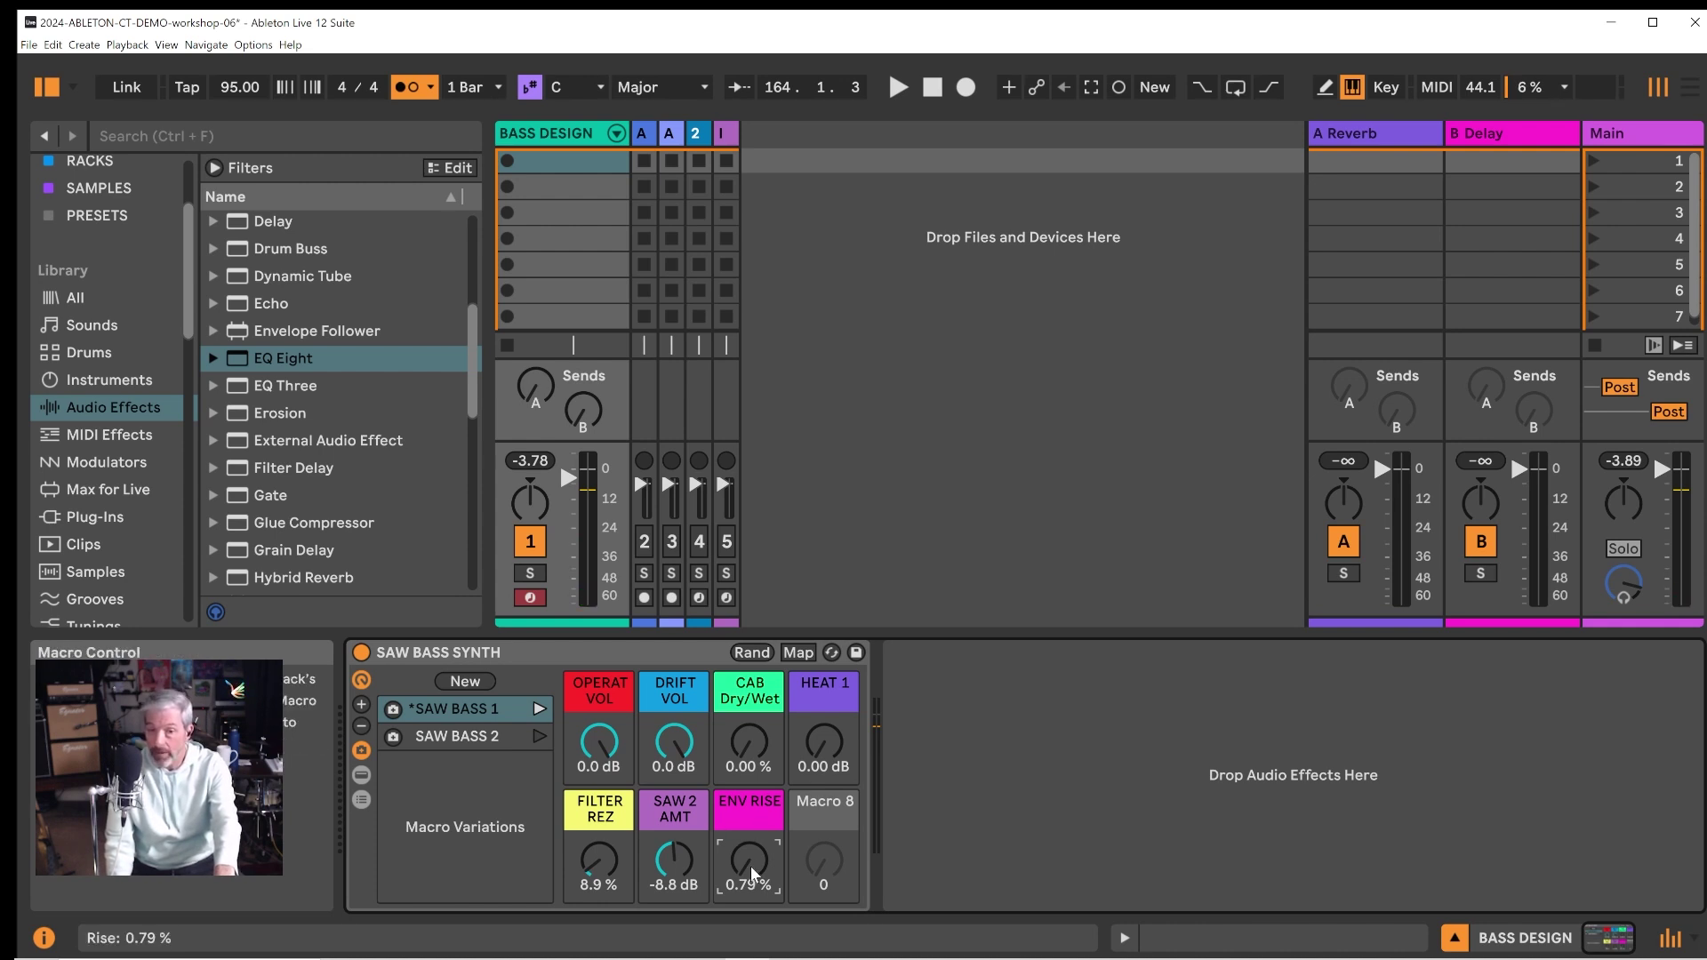
Step: Sweep ENV RISE, leave it at 25.2 %, and store the macros as Variation 1
left_click_drag(751, 867, 750, 800)
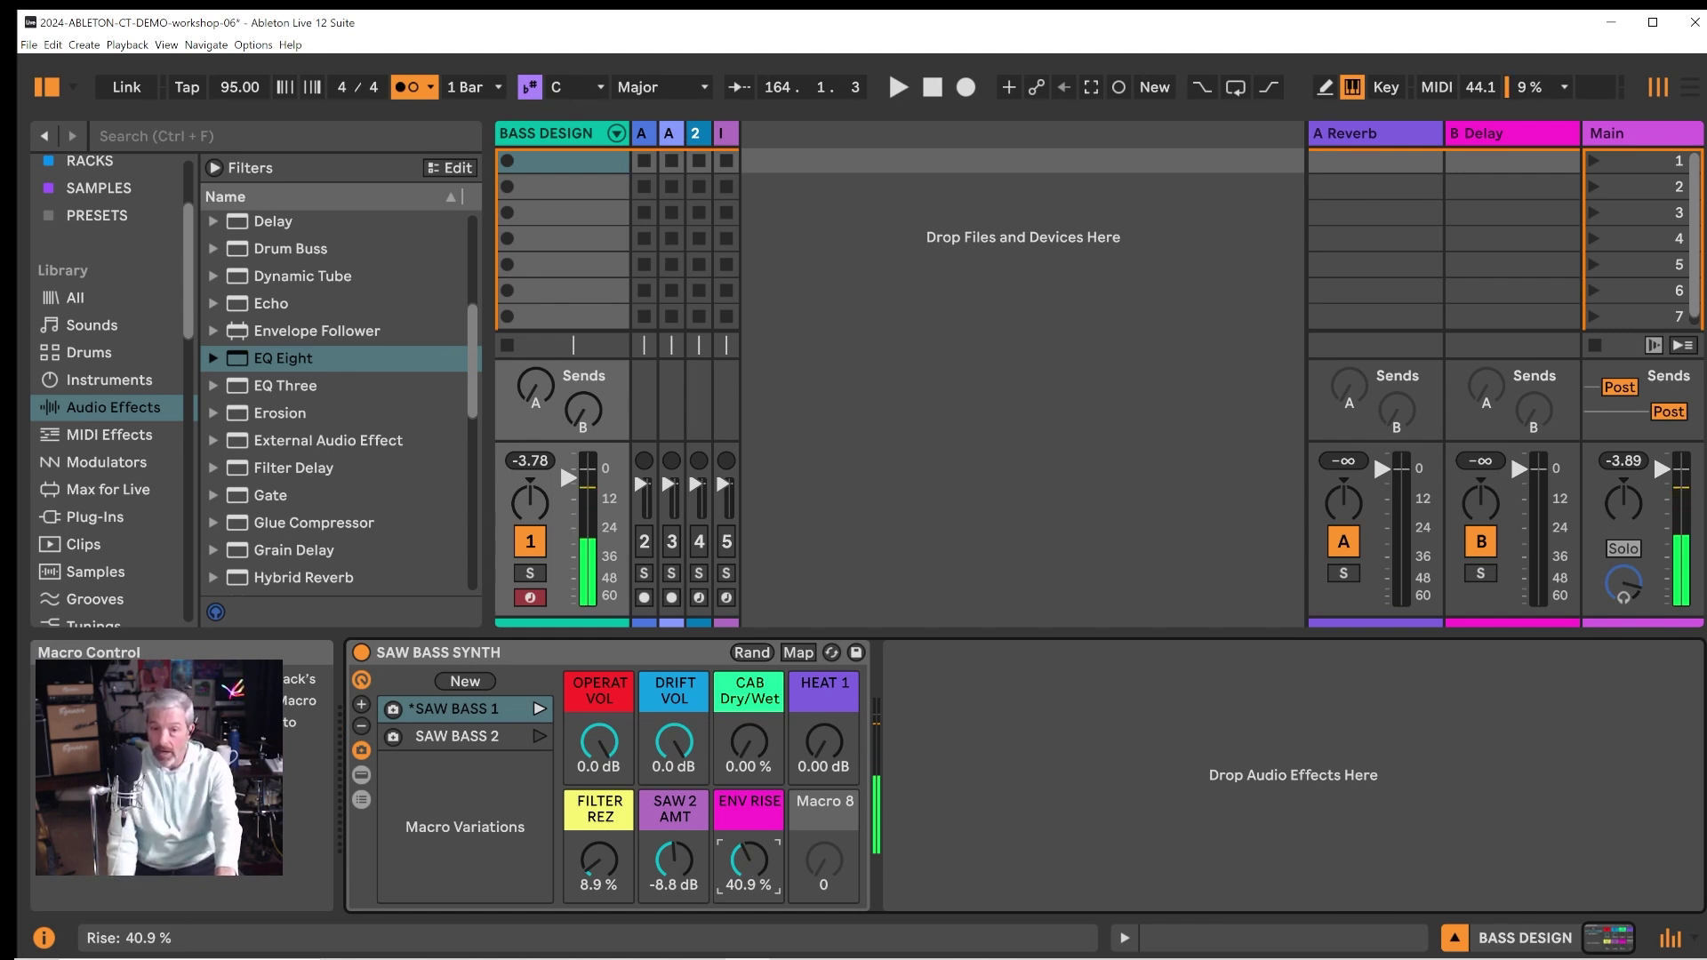
mouse_move(753, 870)
left_mouse_down()
mouse_move(753, 818)
mouse_move(730, 858)
left_mouse_up()
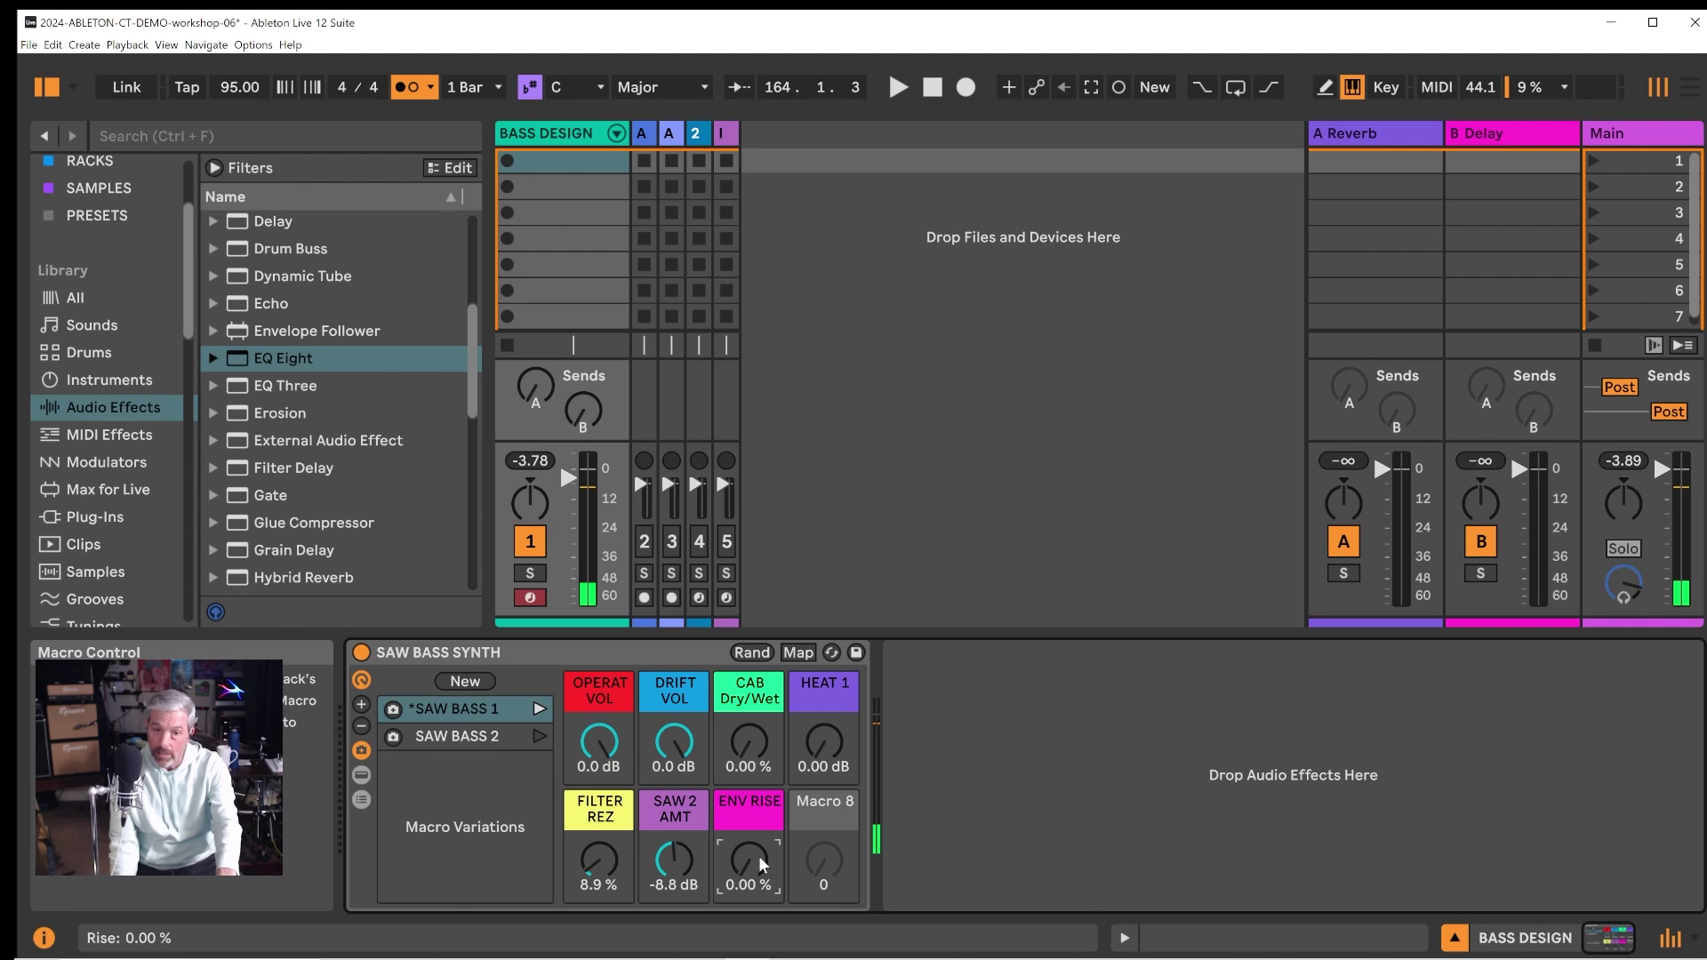
left_click_drag(747, 858, 747, 826)
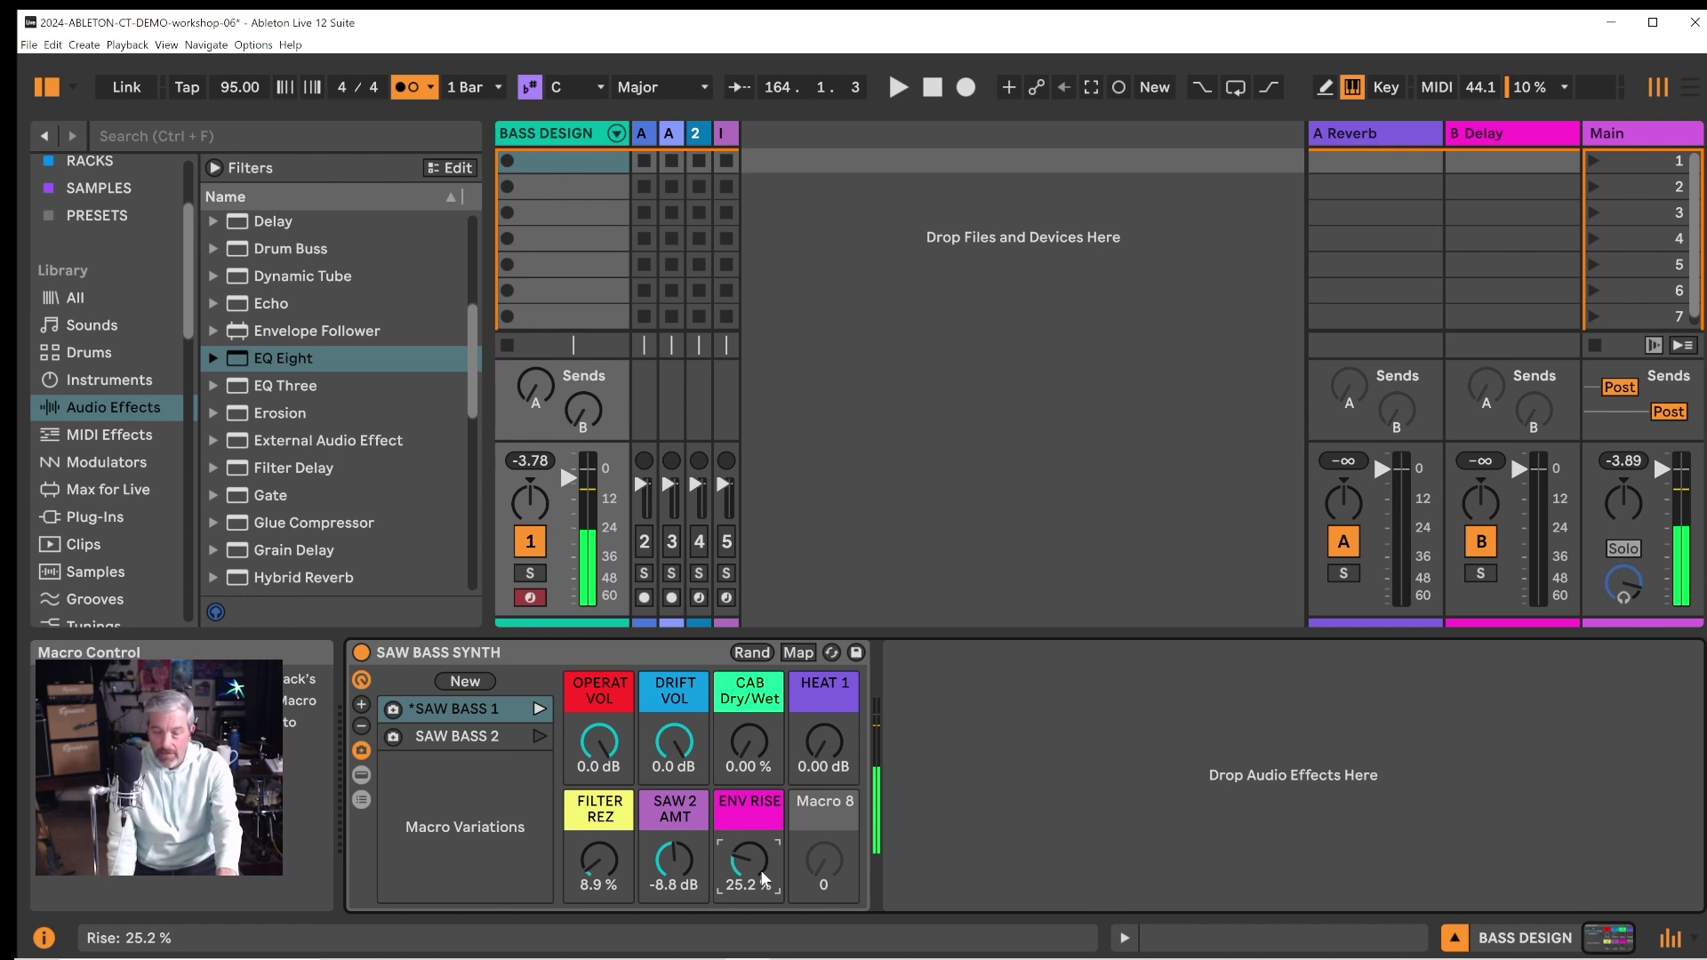
left_click(465, 682)
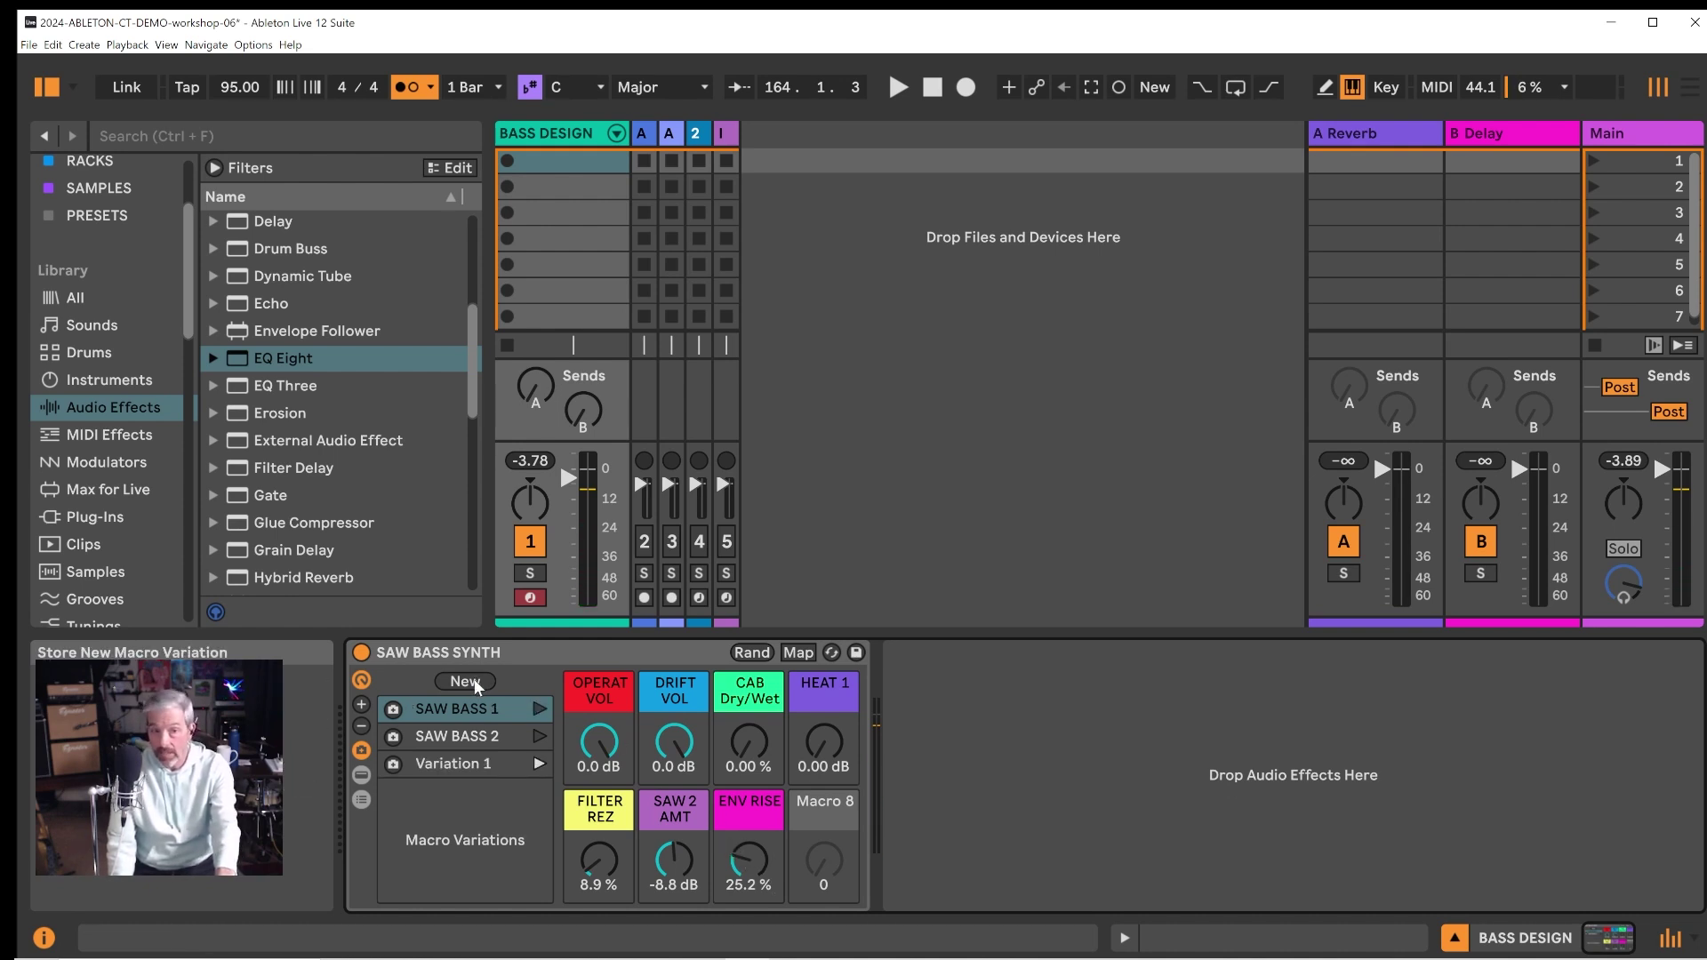
Step: Rename the new macro variation to 'saw bass 3'
right_click(475, 761)
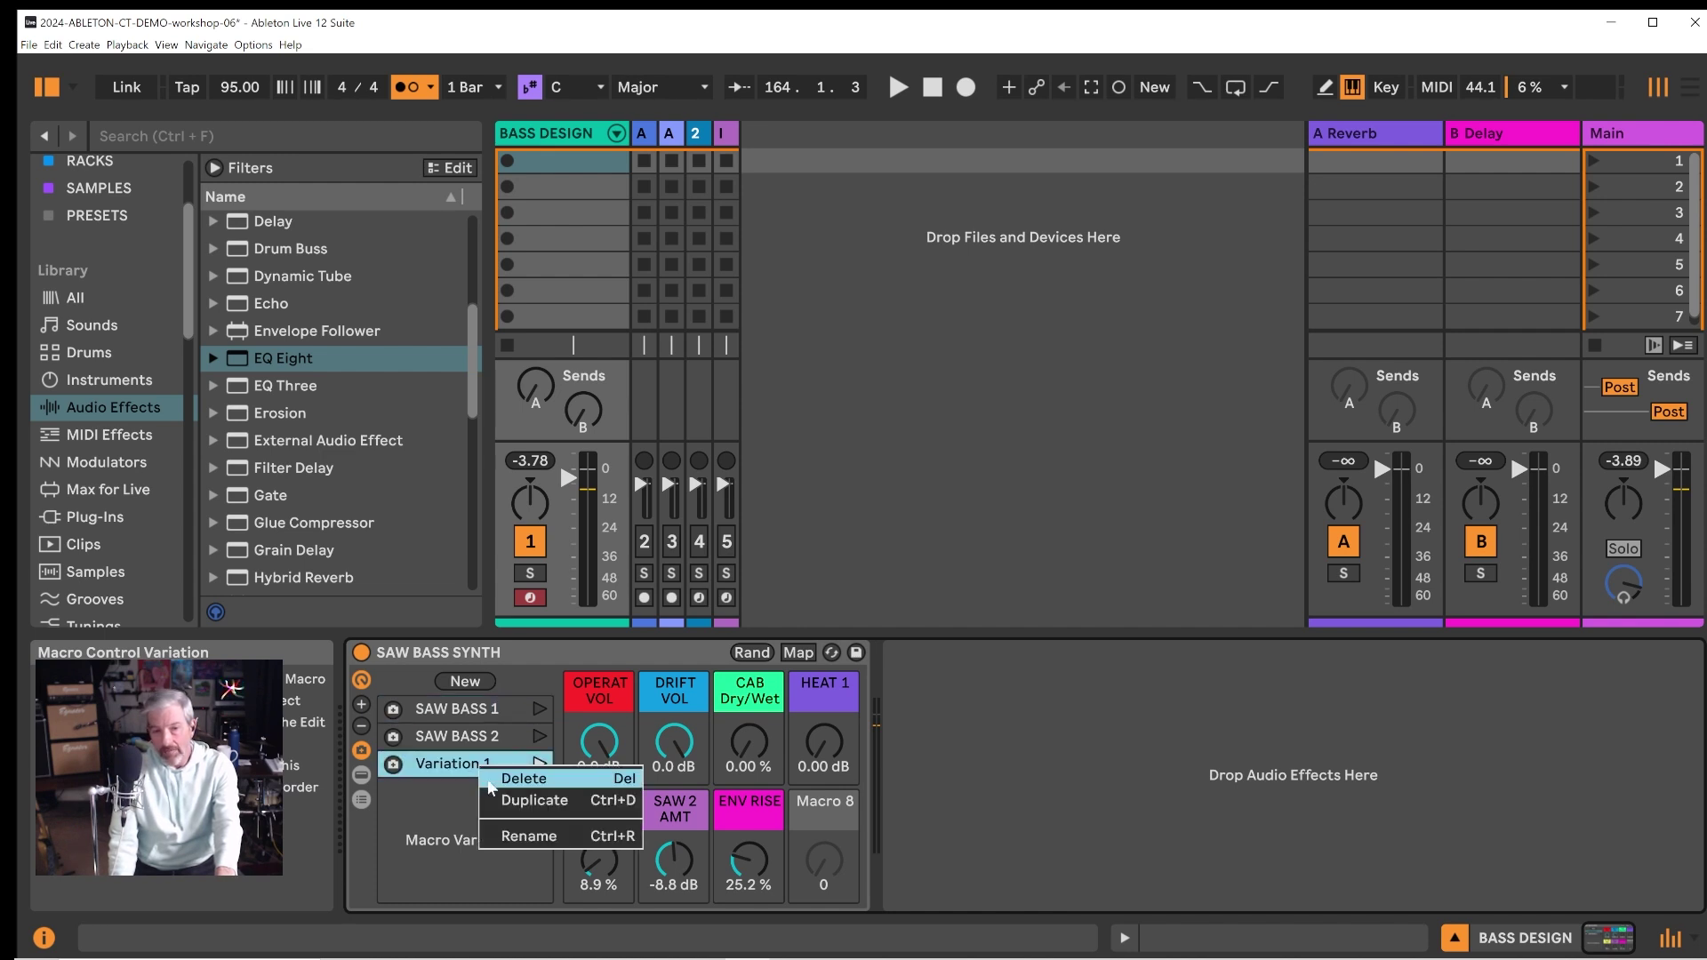
left_click(528, 836)
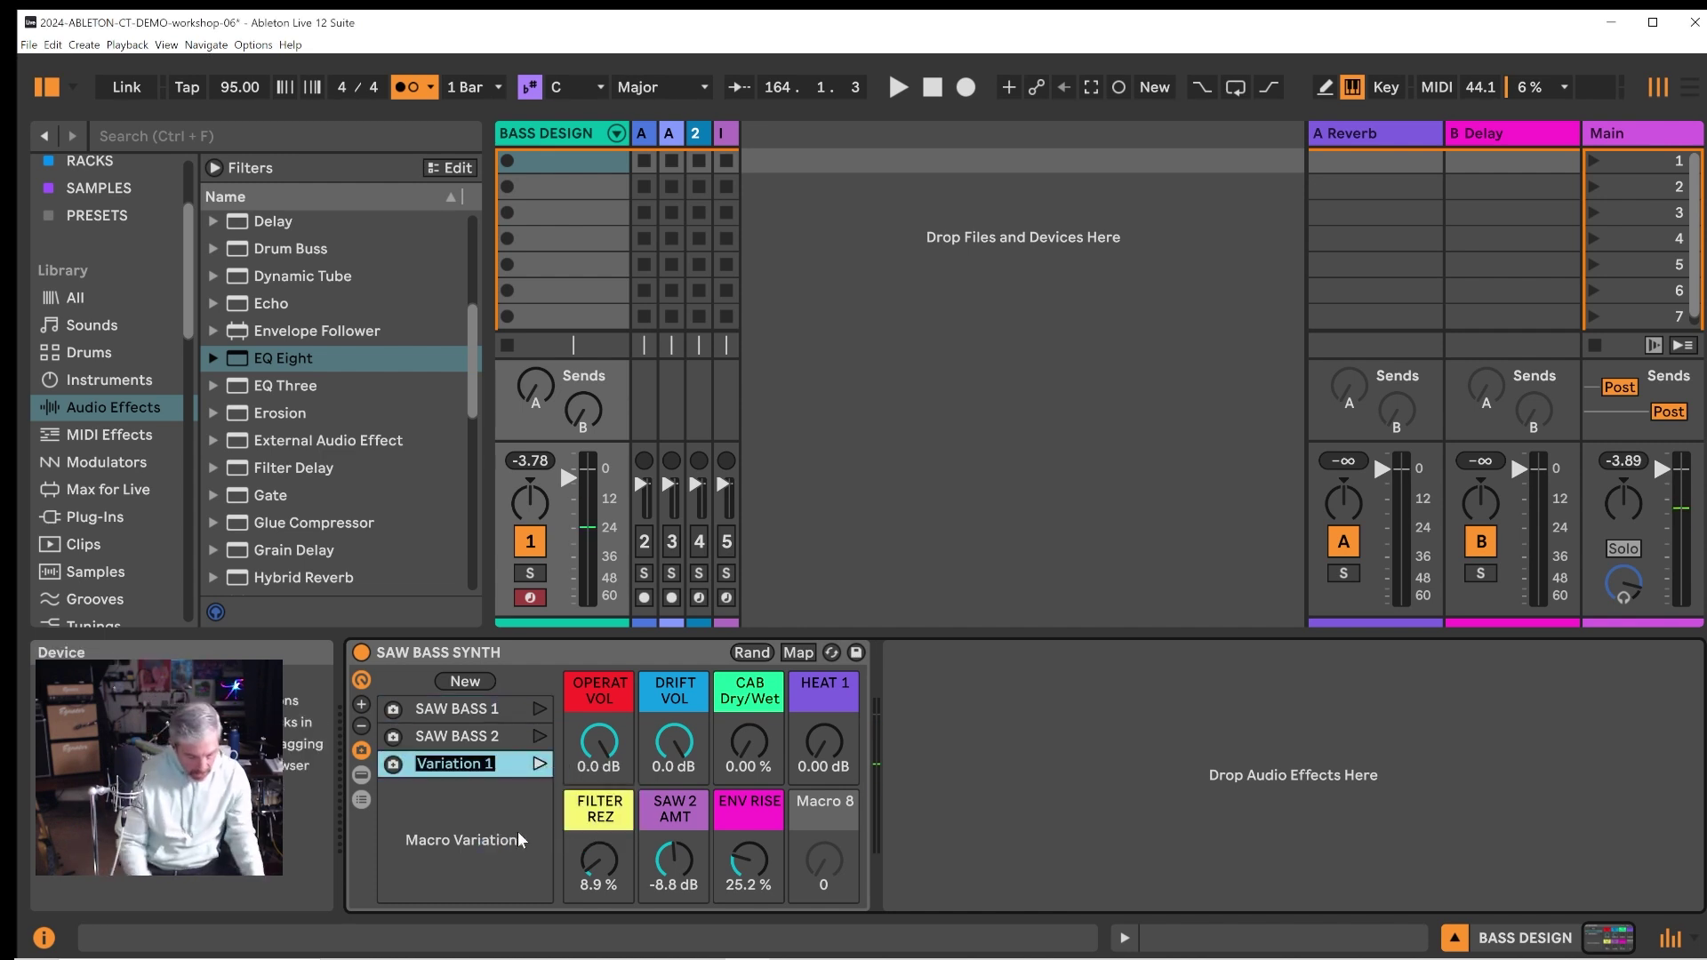
type("saw ba")
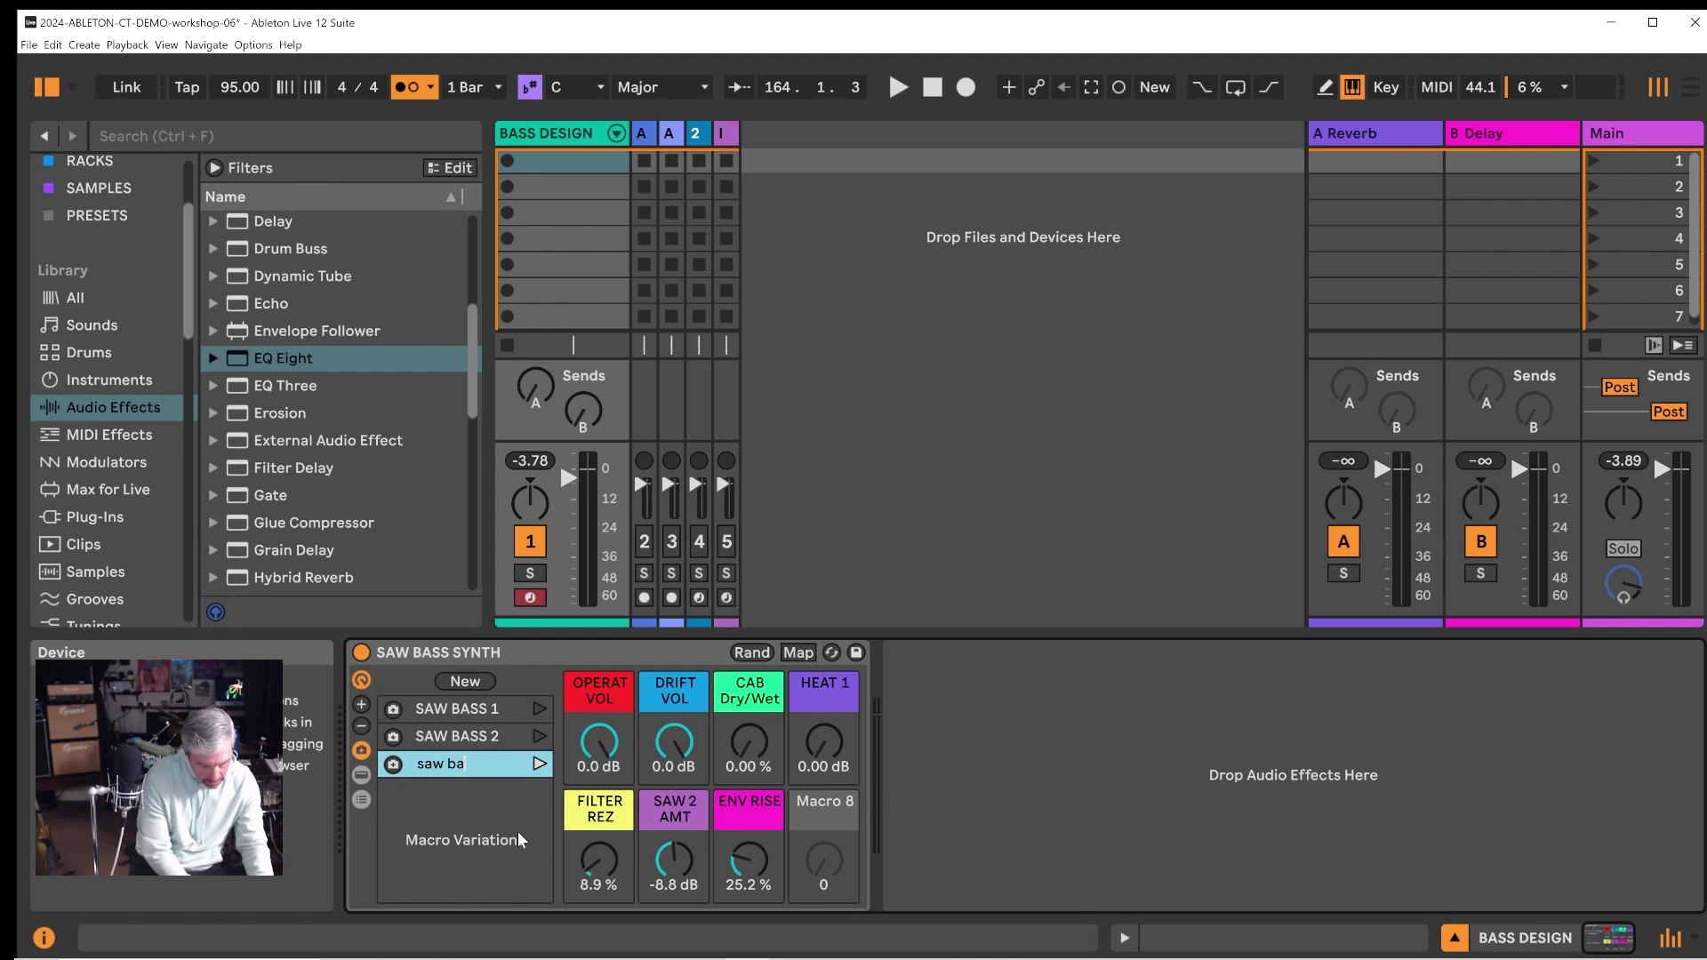
type("ss 3")
key("Return")
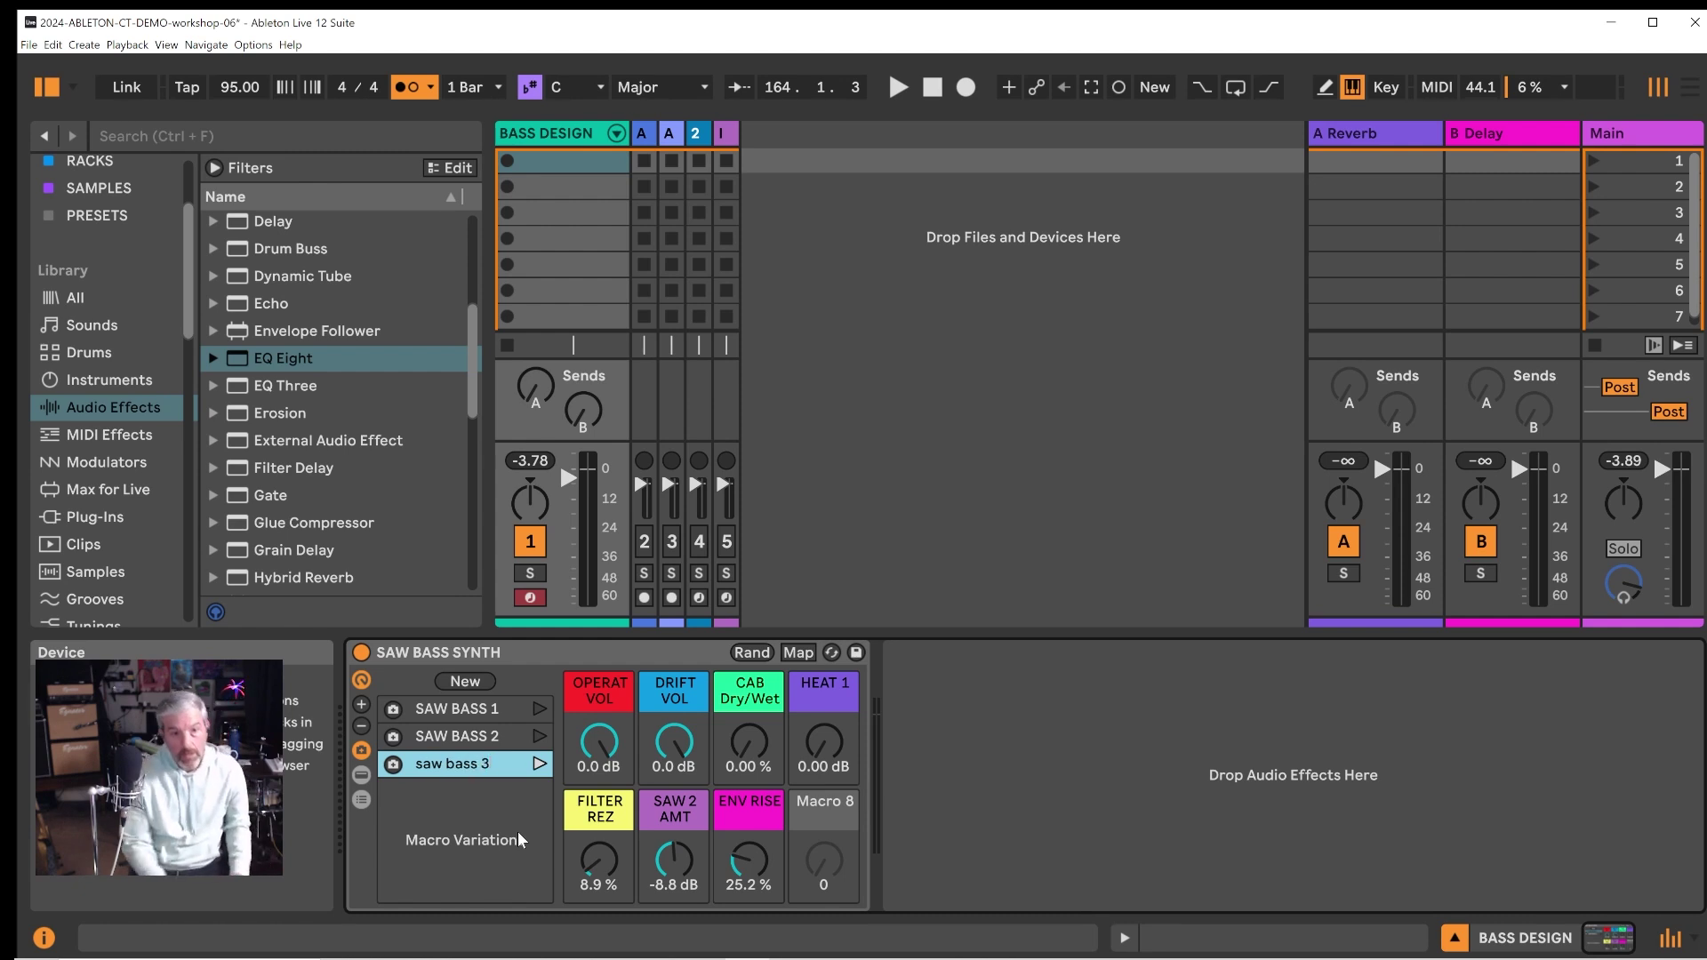
Step: Compare variations SAW BASS 1, SAW BASS 2 and saw bass 3, then show the Drift synth
left_click(538, 707)
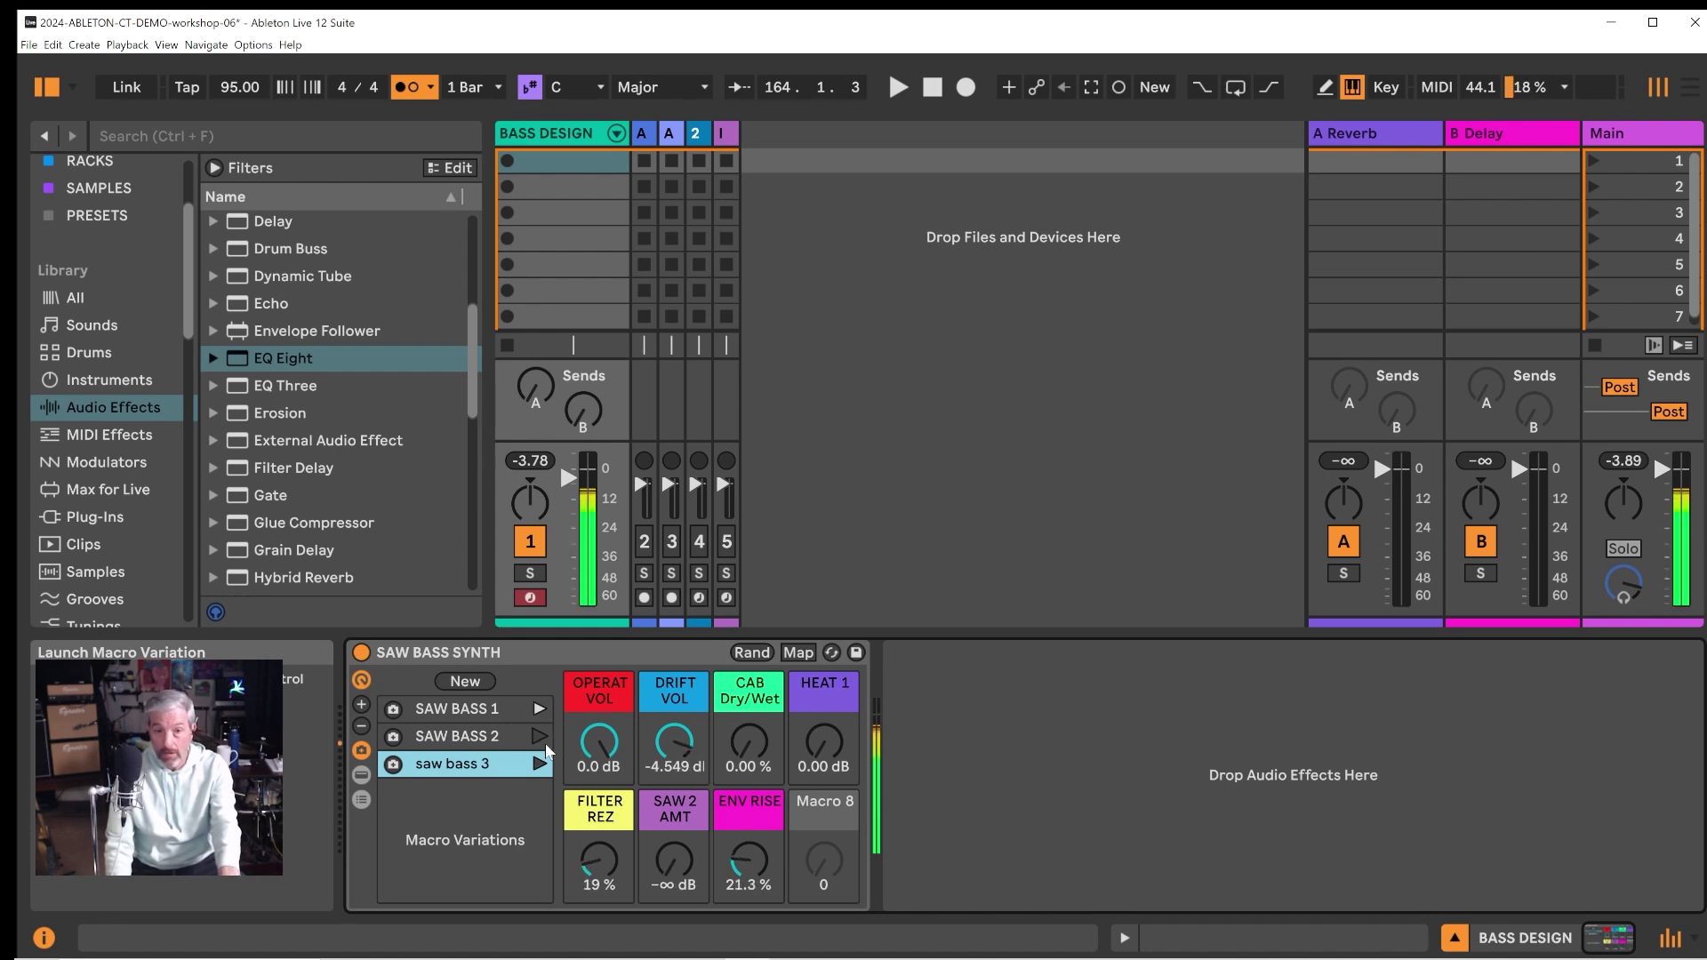
left_click(540, 734)
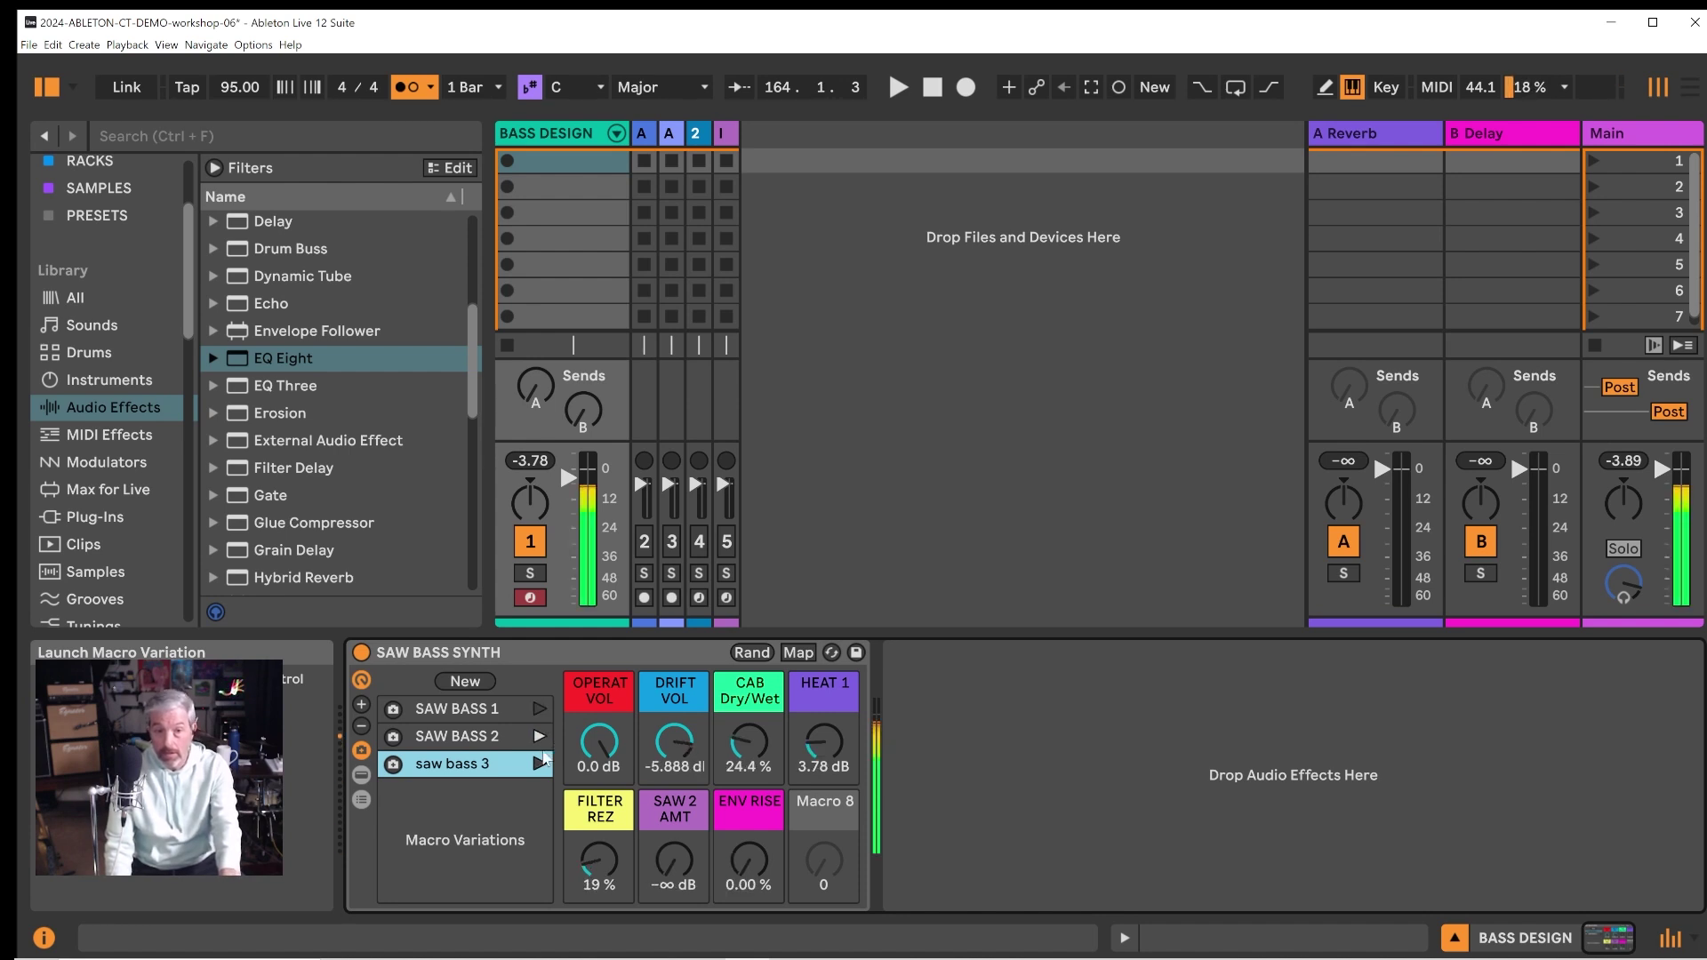
left_click(540, 763)
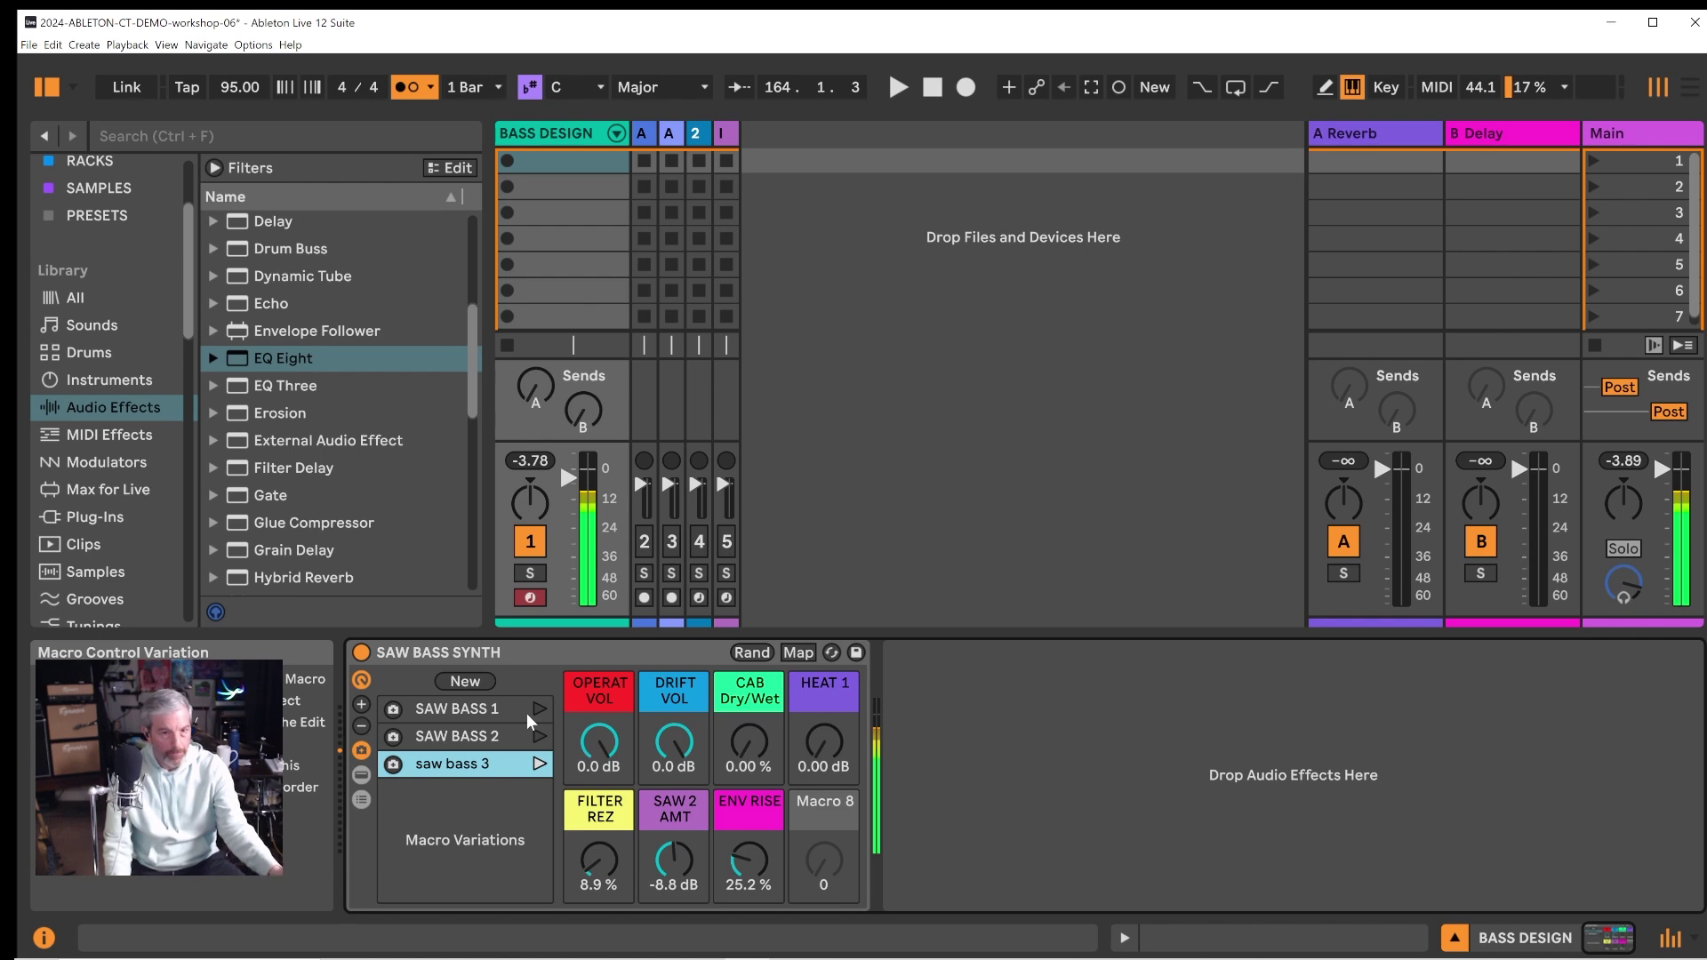
scroll(510, 723, "down", 5)
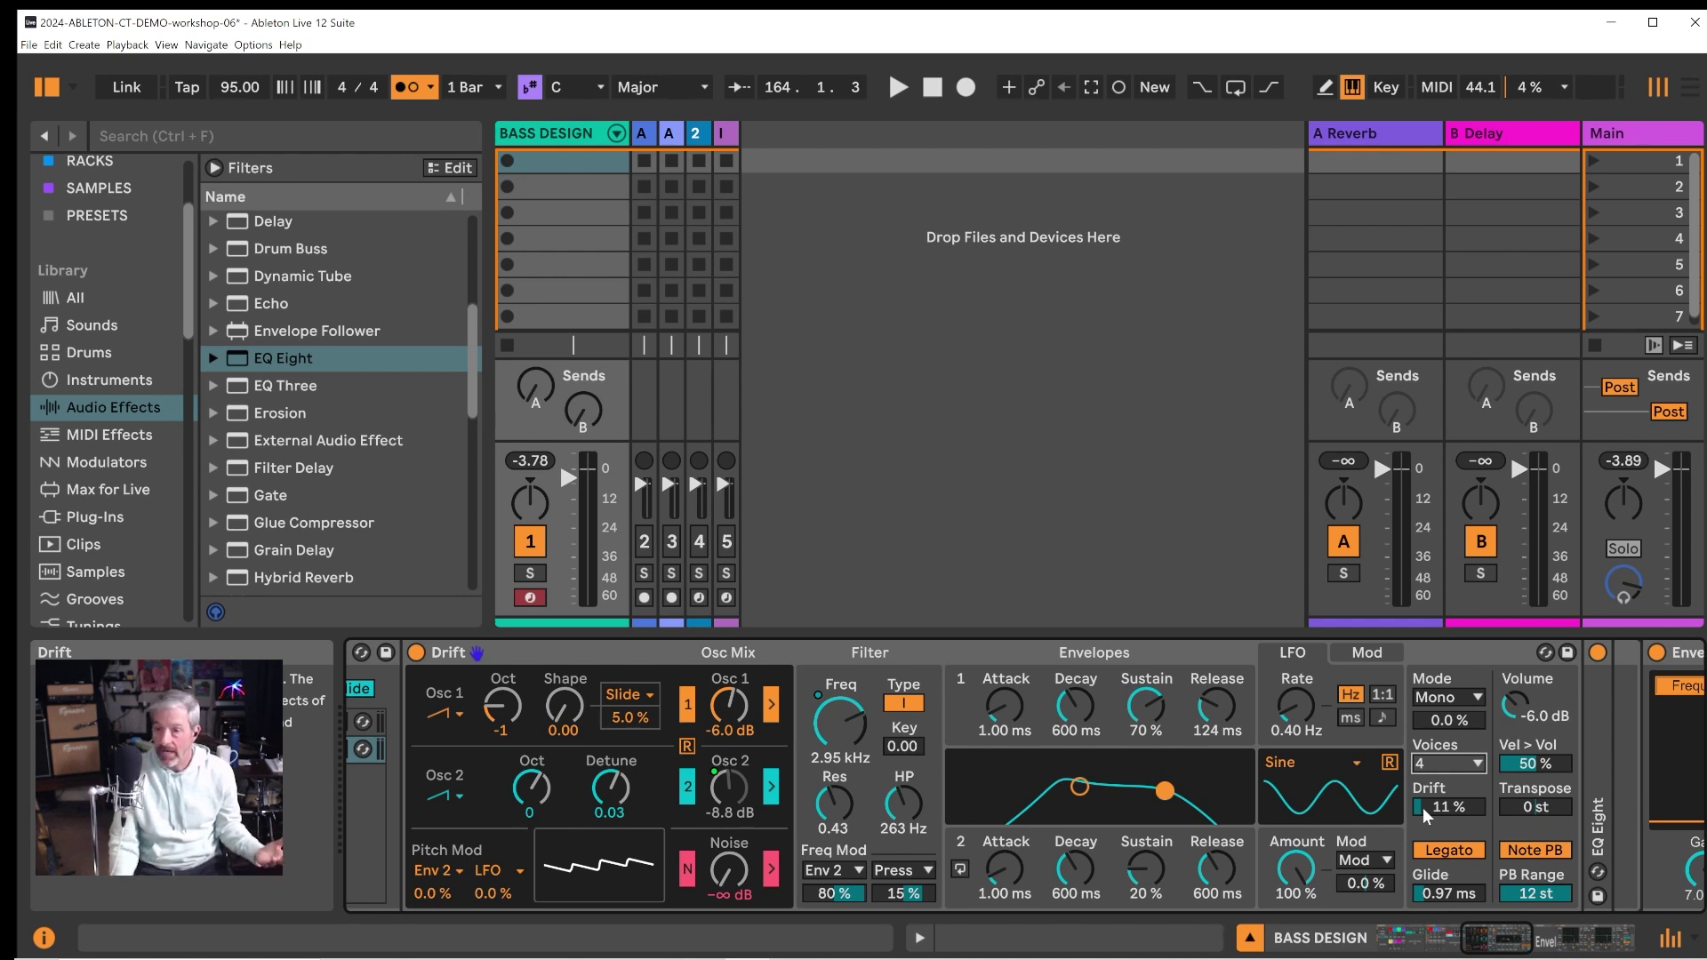
left_click(1444, 722)
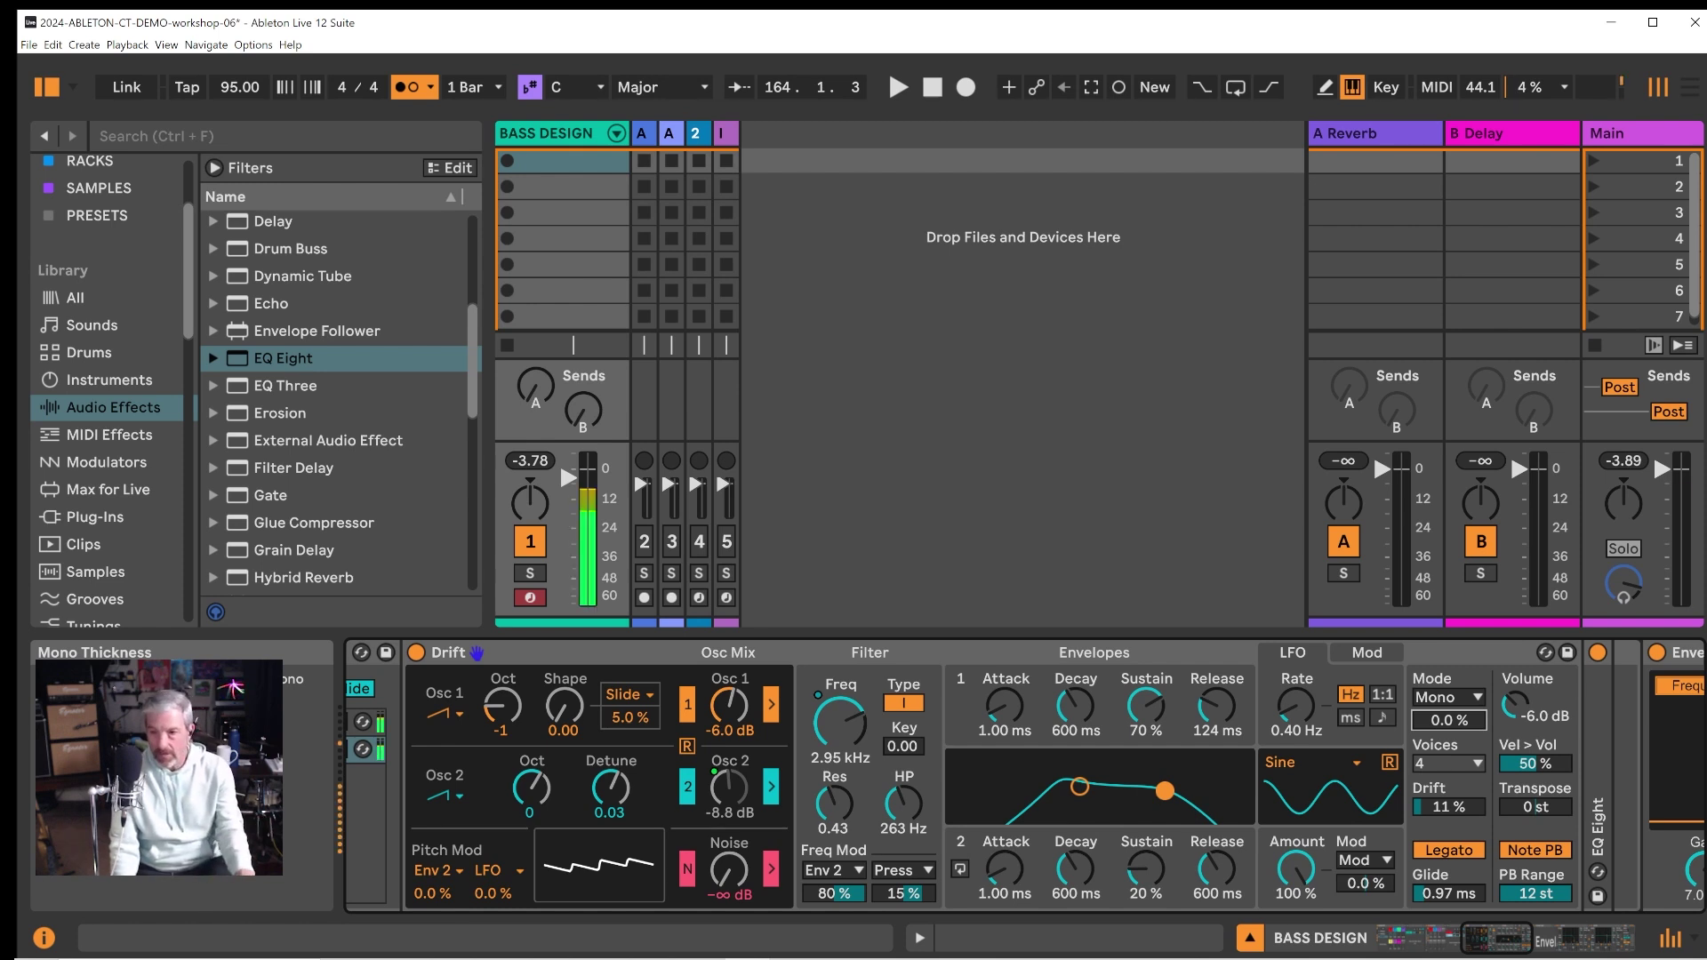
mouse_move(1444, 722)
left_mouse_down()
mouse_move(1444, 636)
mouse_move(1431, 722)
left_mouse_up()
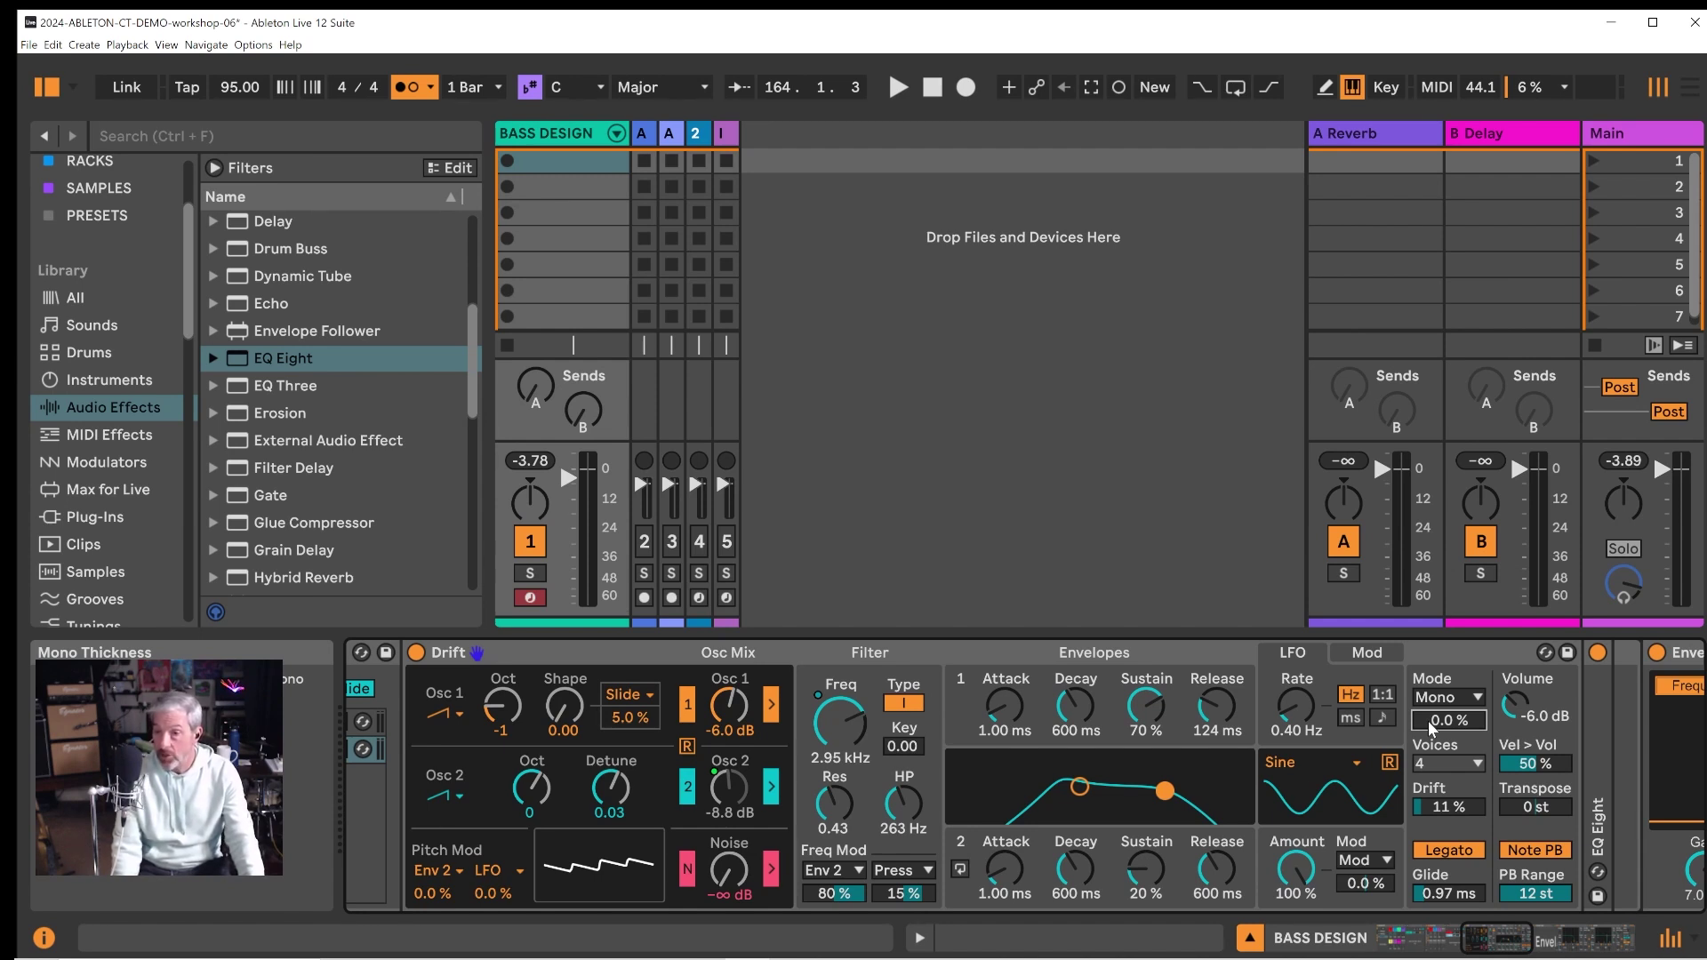
Step: Map Mono Thickness to the inner rack's fourth macro and colour that Thickness macro mint green
right_click(1429, 722)
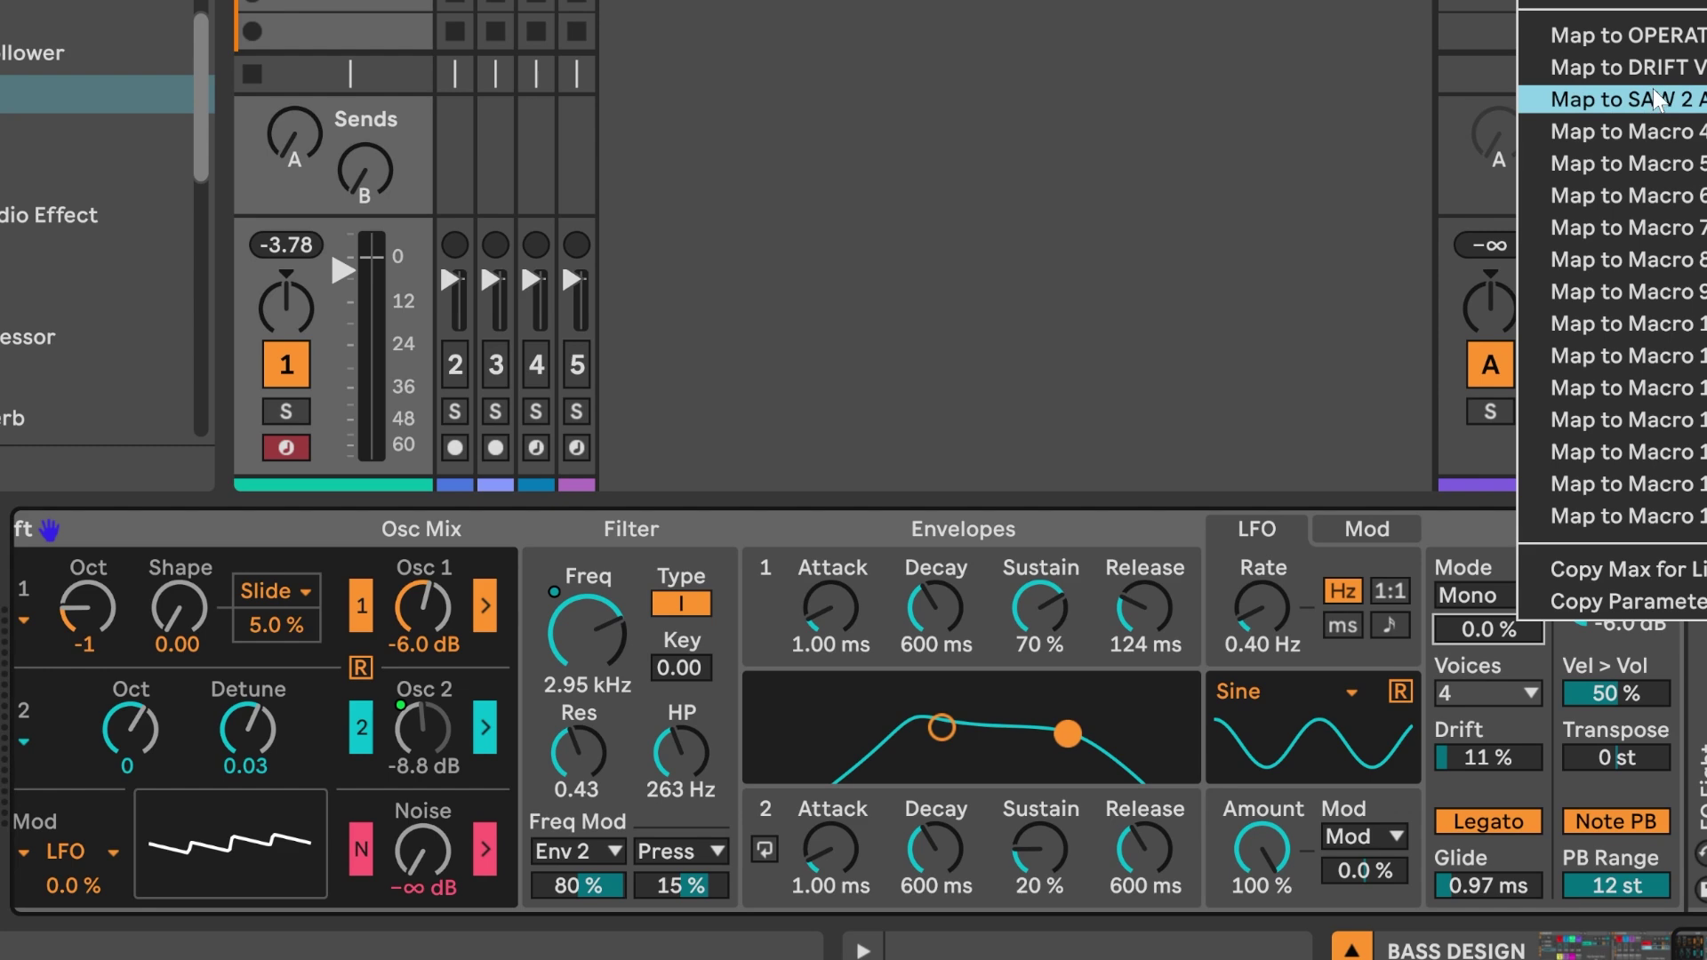
left_click(1646, 133)
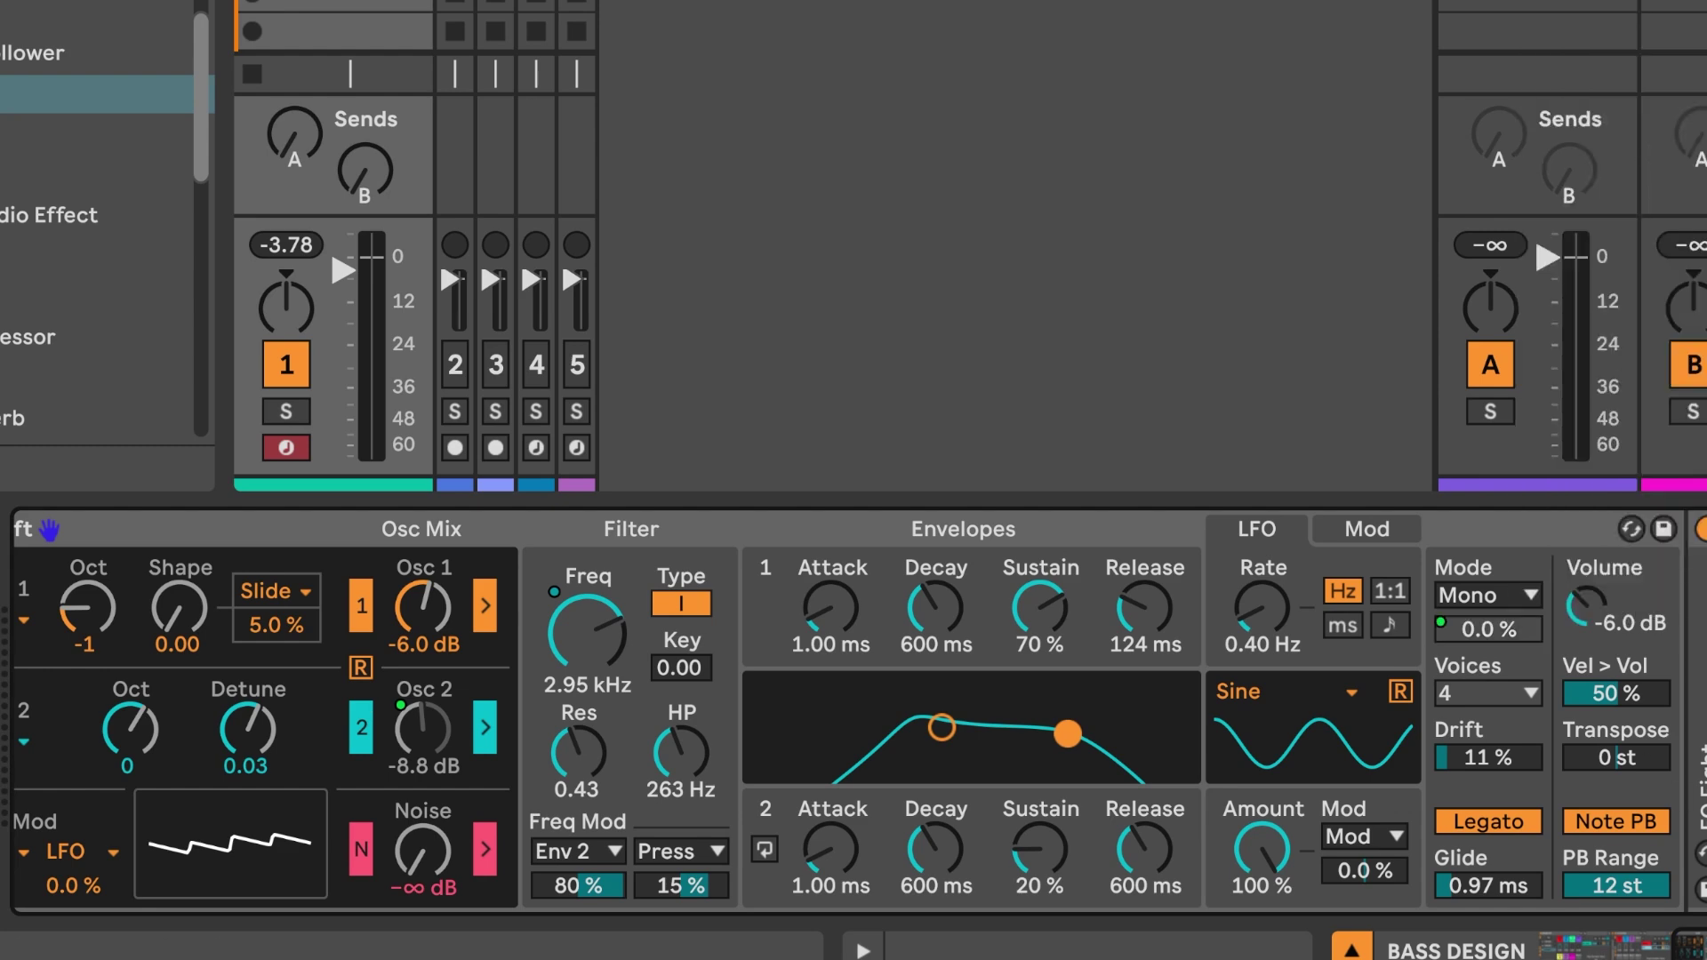
left_click_drag(1659, 952, 1650, 949)
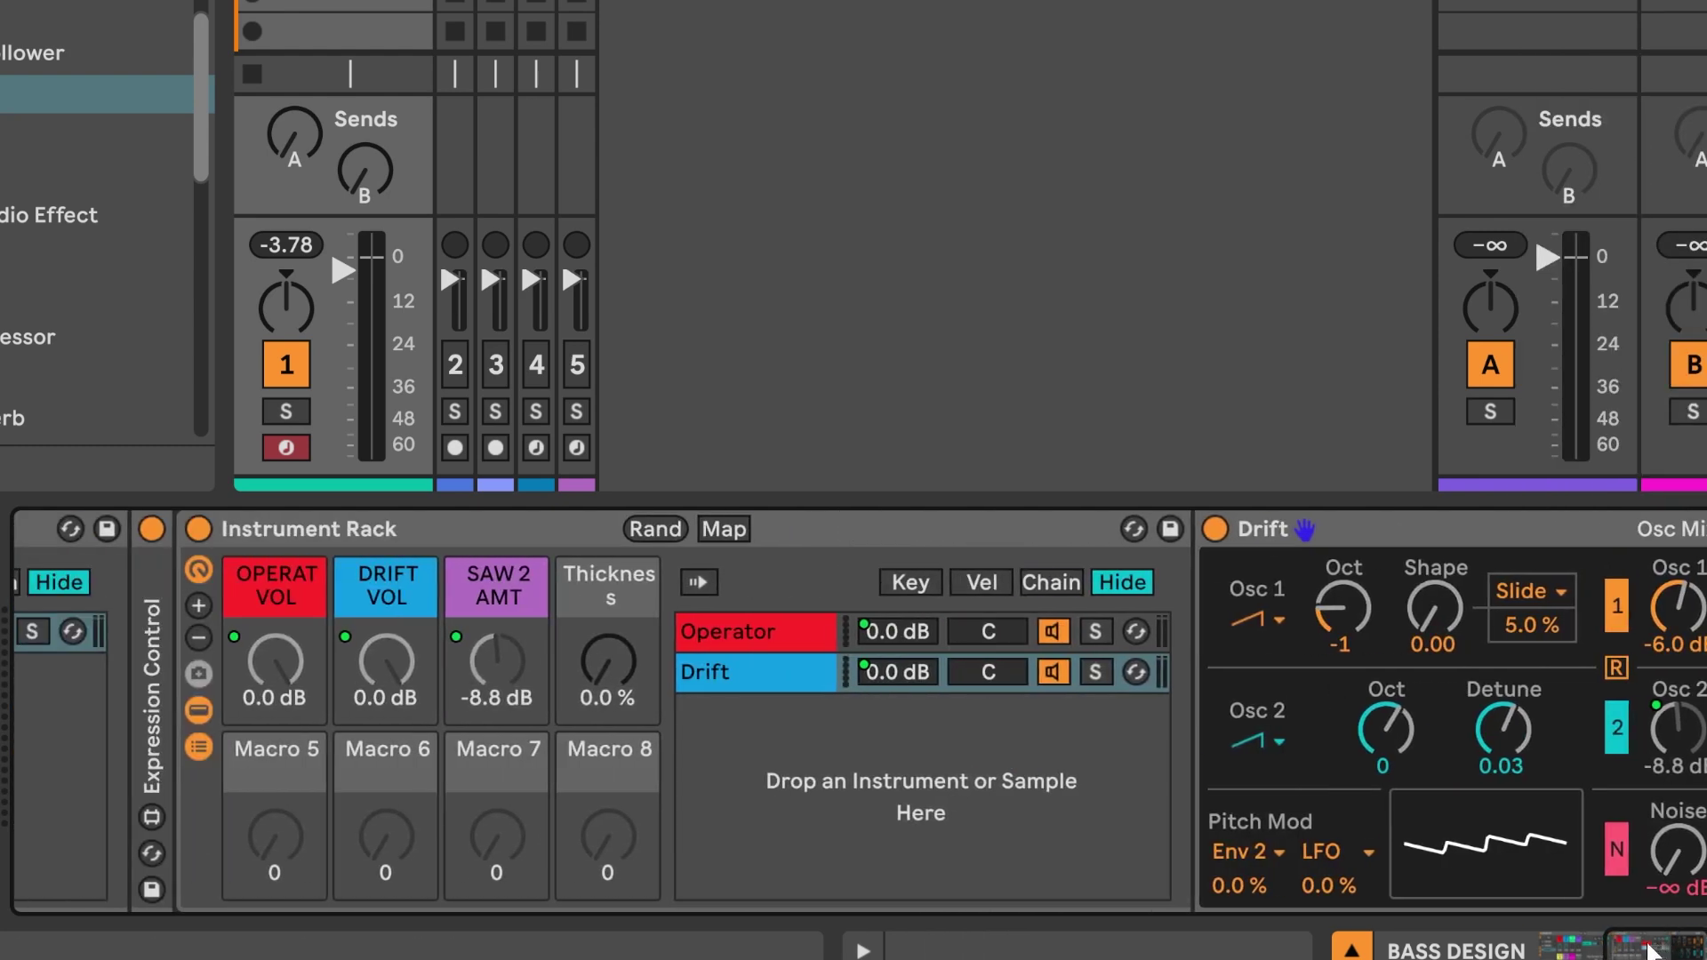
right_click(610, 579)
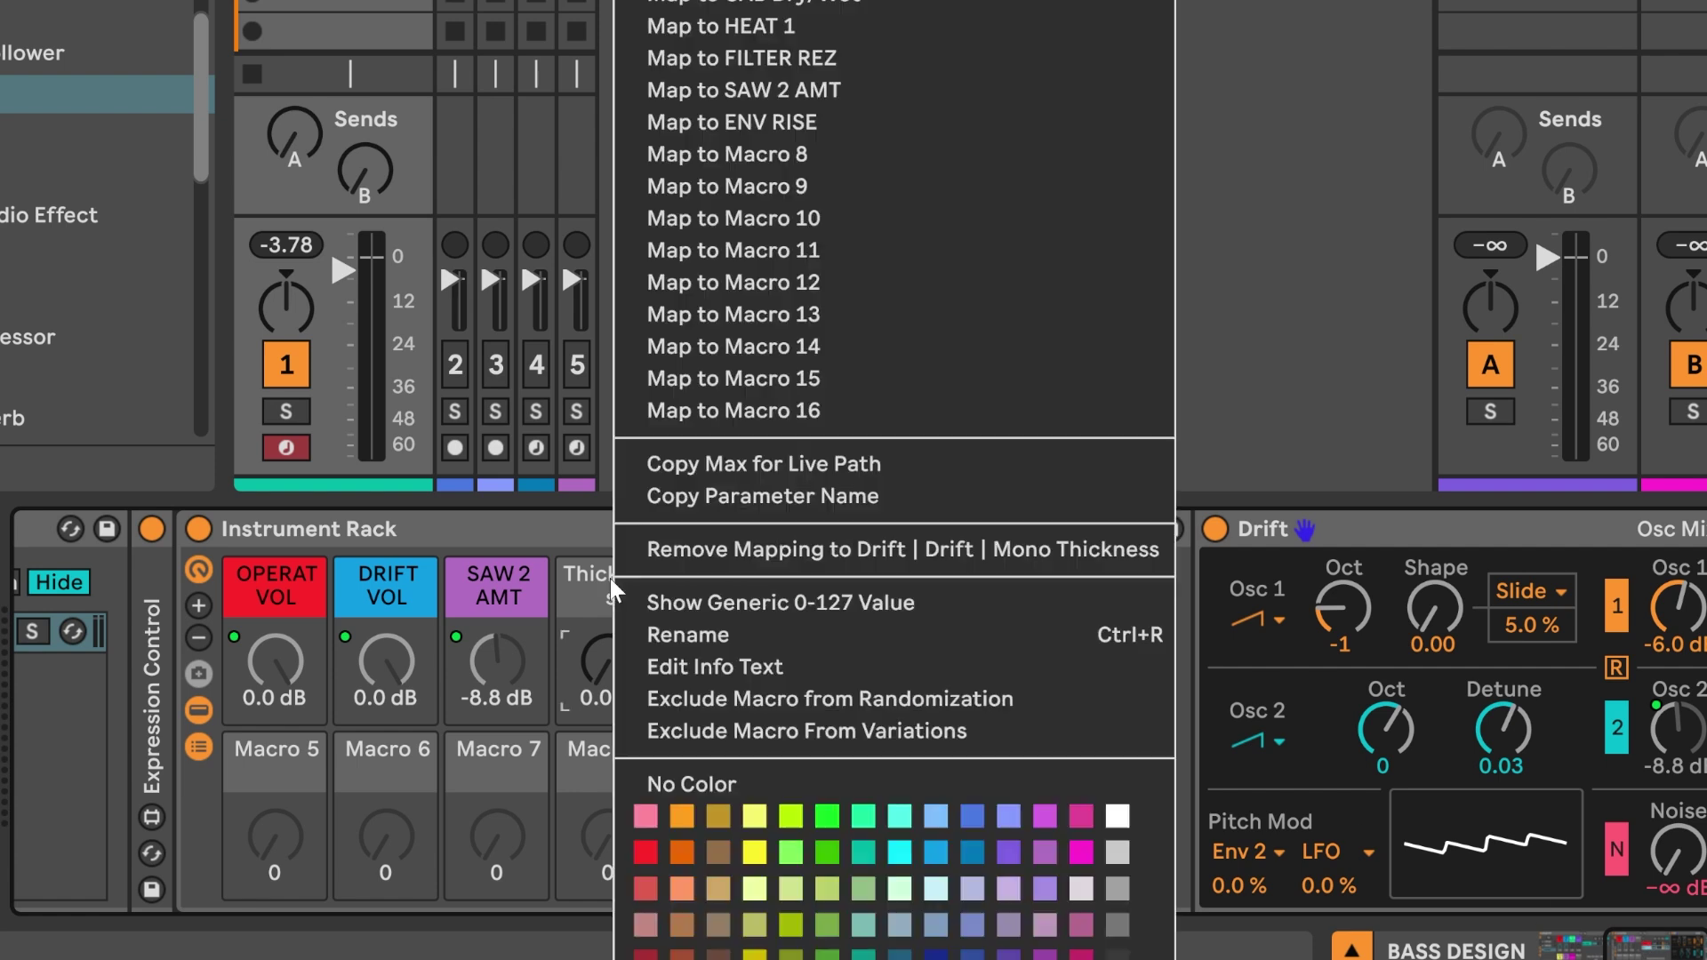
left_click(862, 816)
Step: Map the Thickness macro to the SAW BASS SYNTH rack's Macro 8 and raise it
right_click(443, 647)
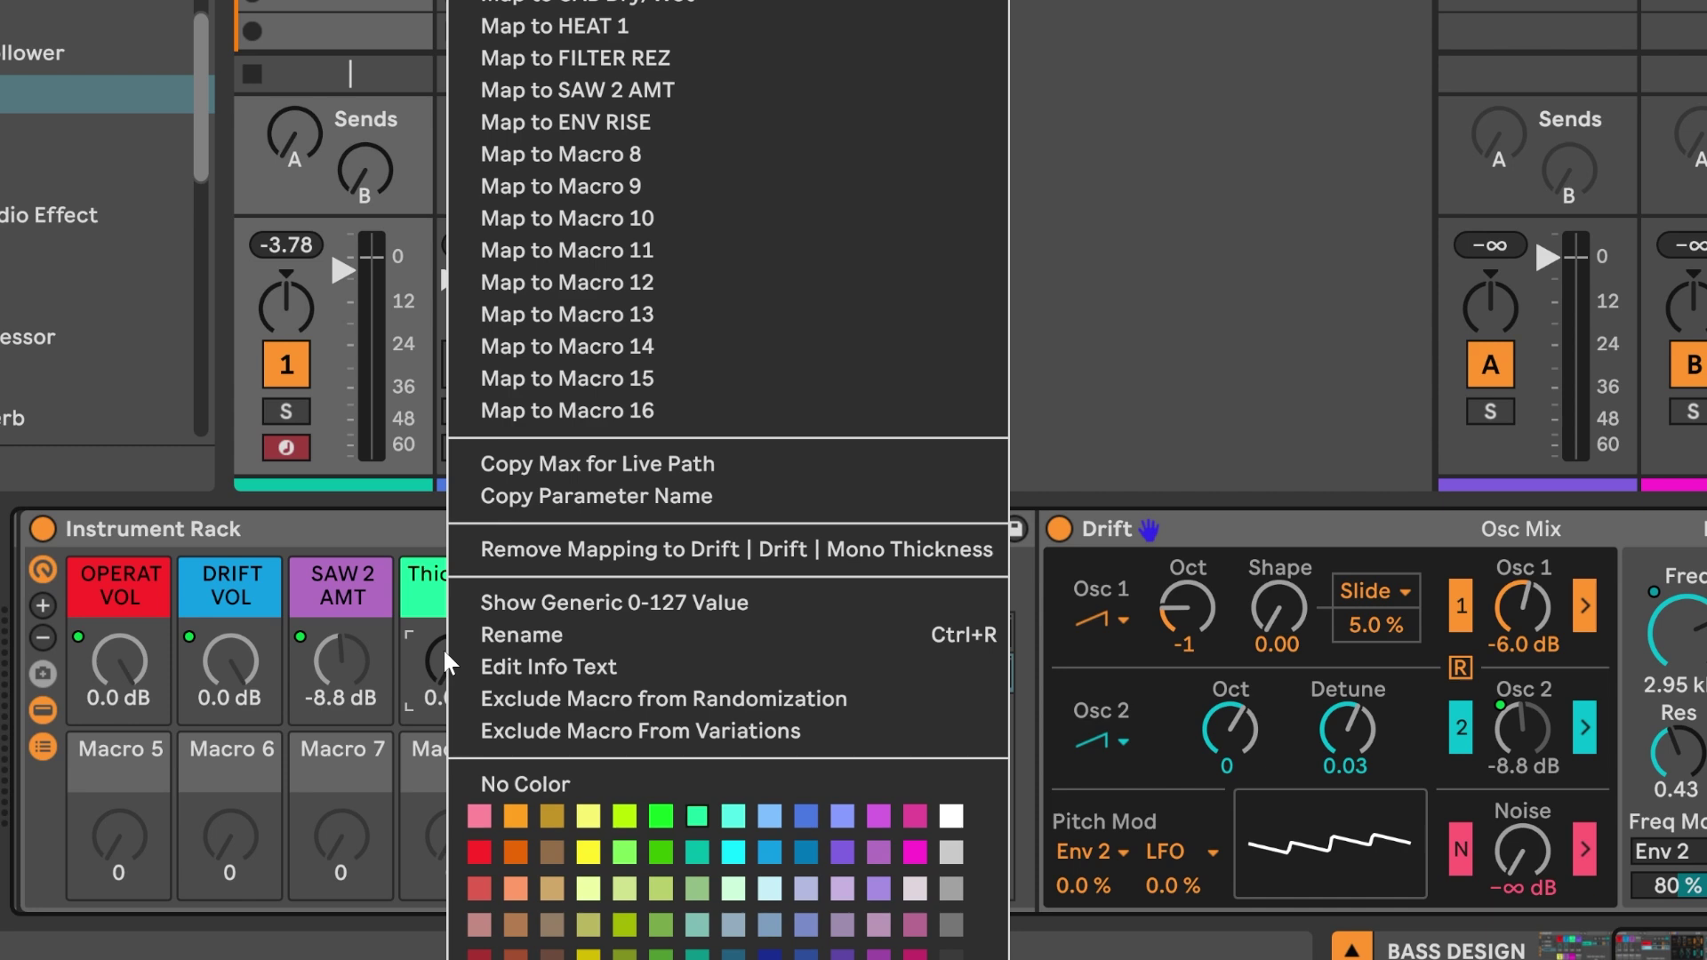
left_click(569, 148)
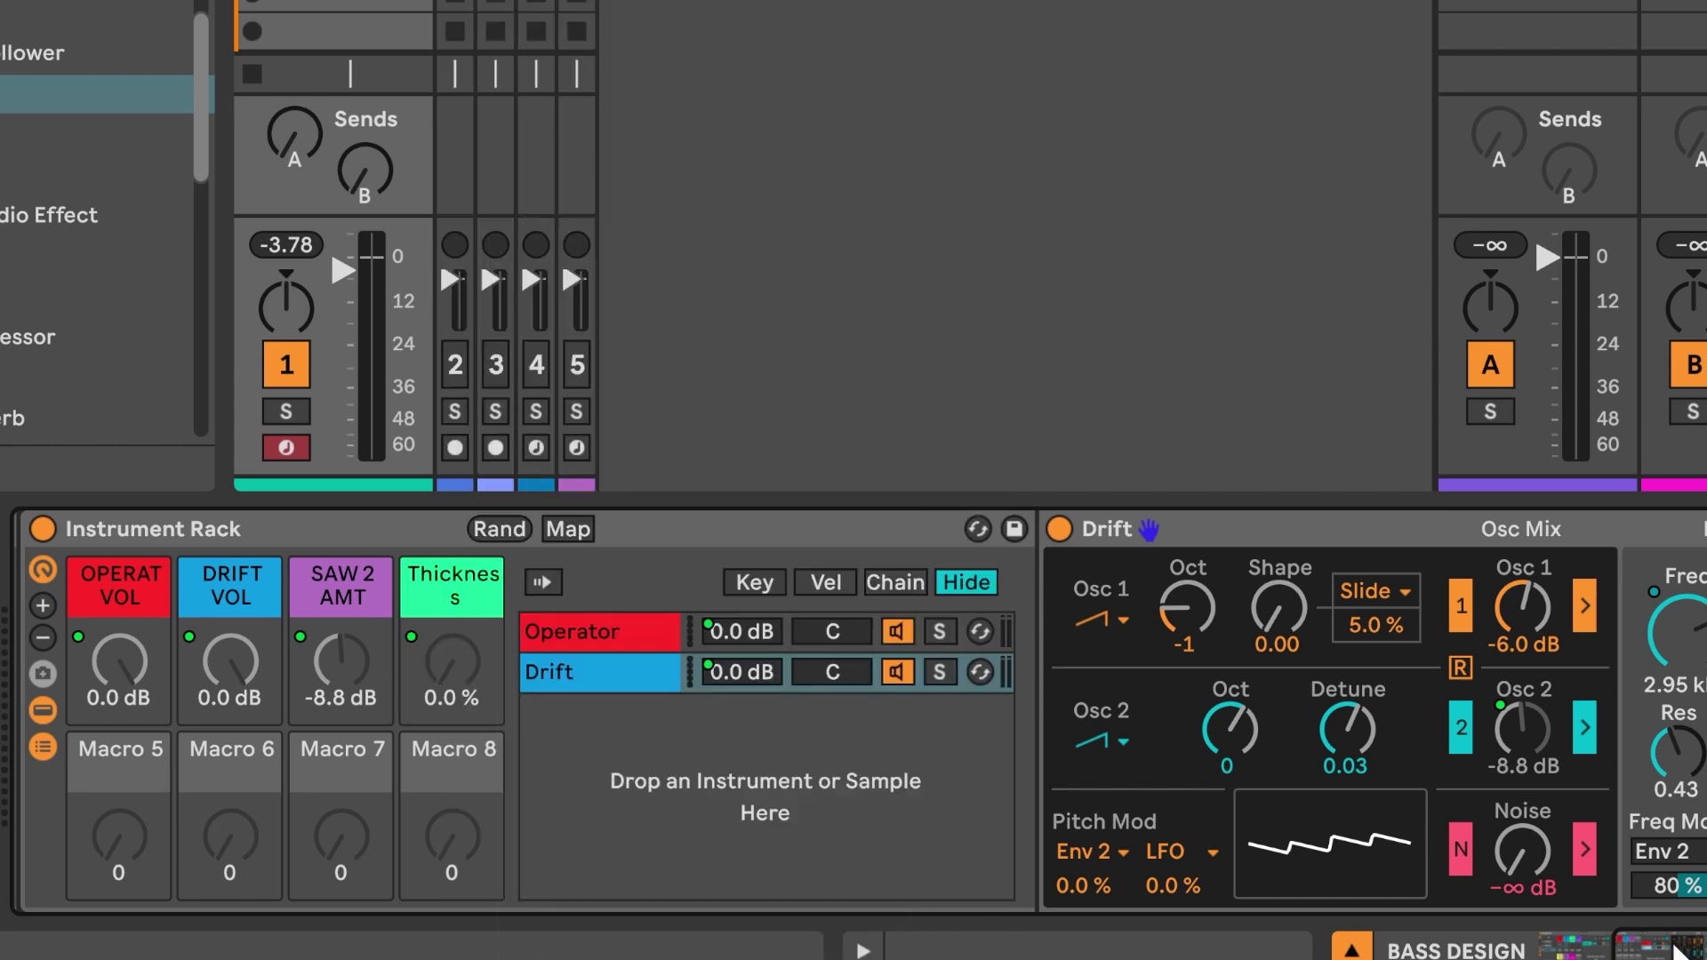
right_click(722, 776)
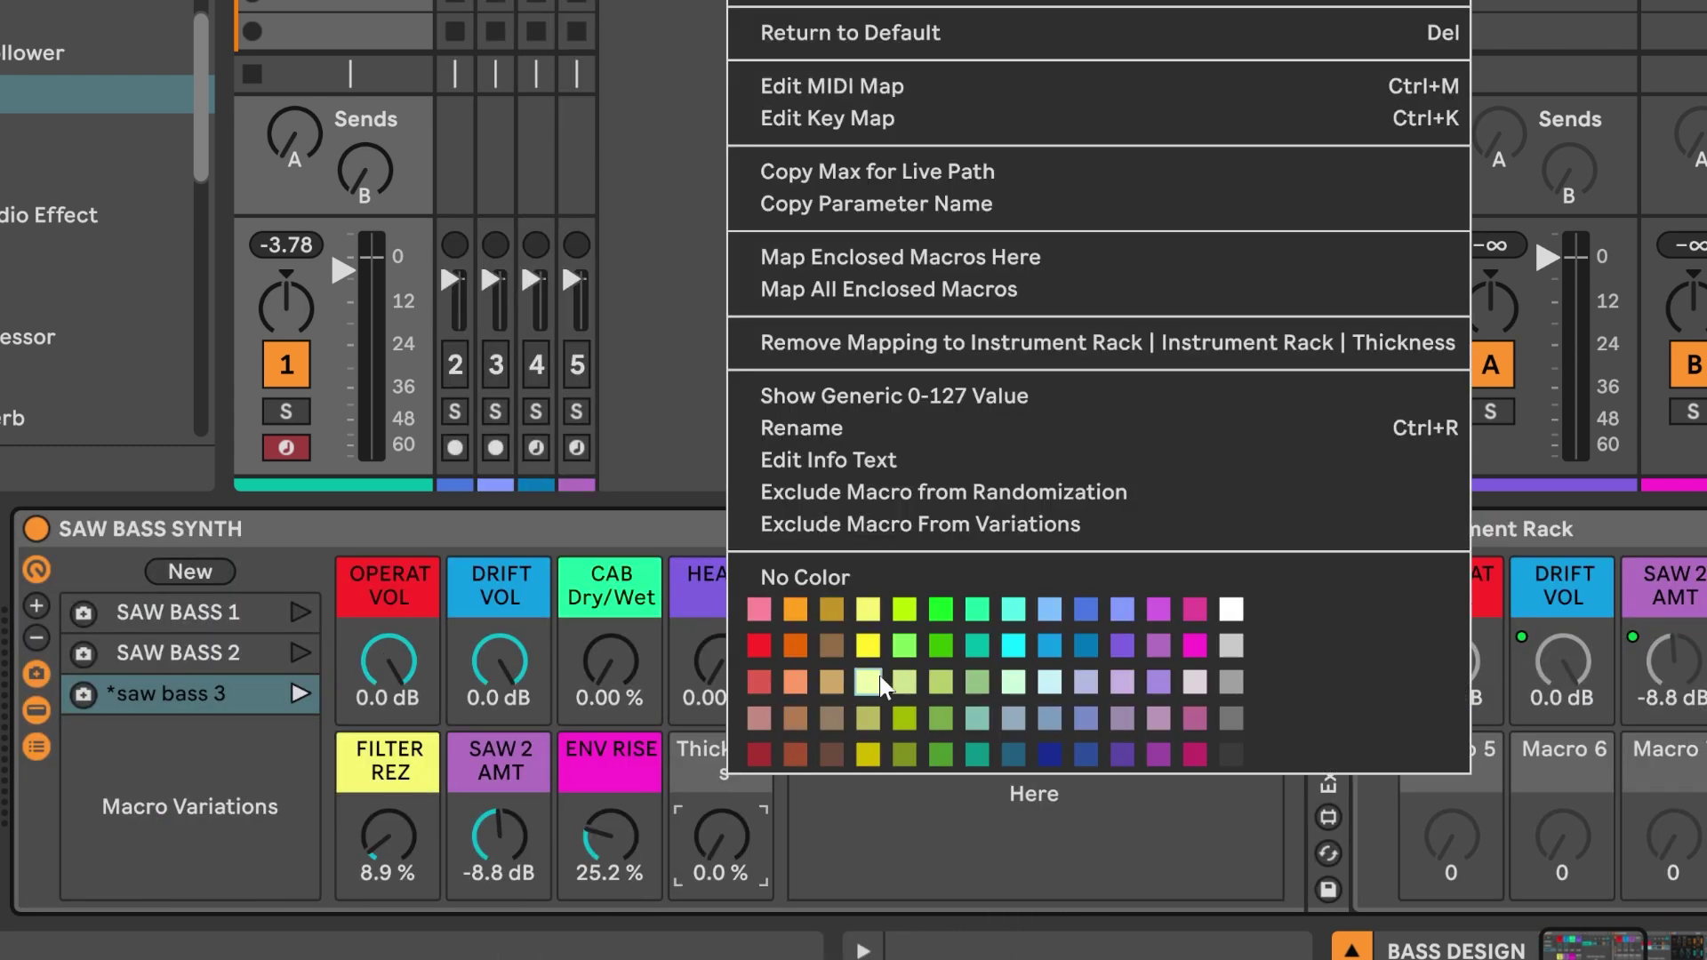
left_click(717, 856)
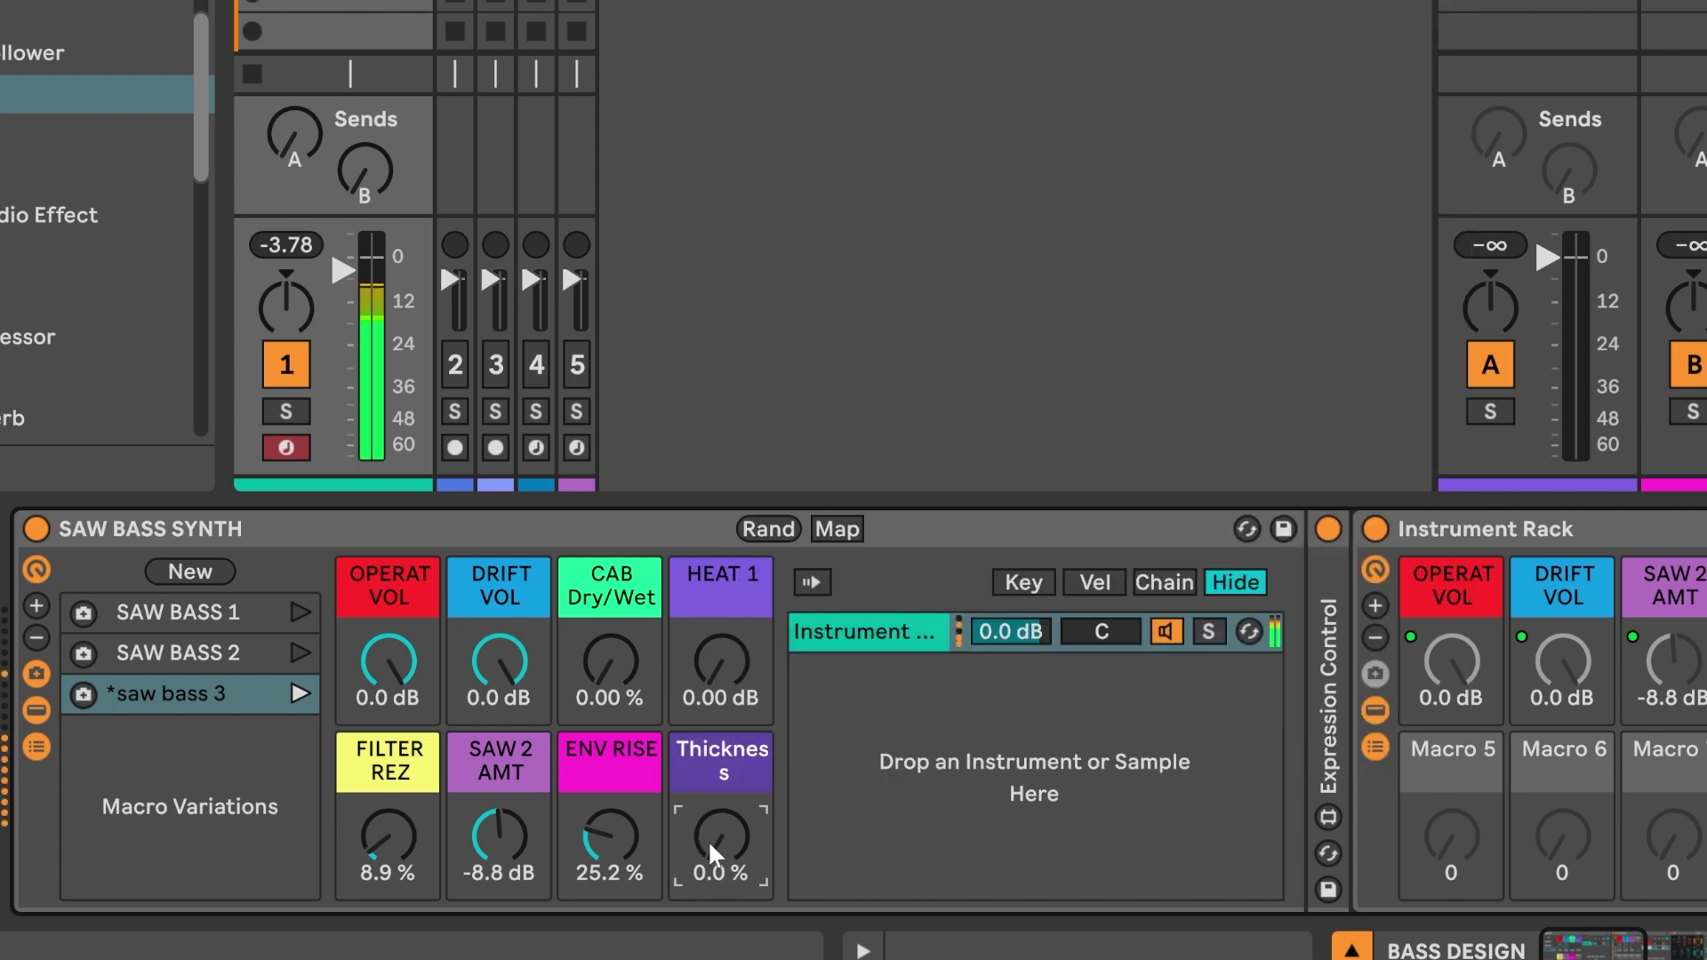
left_click_drag(708, 839, 708, 713)
Step: Audition the Thickness macro, lowering it to 44 % and then to 20 %
left_click_drag(711, 850, 711, 907)
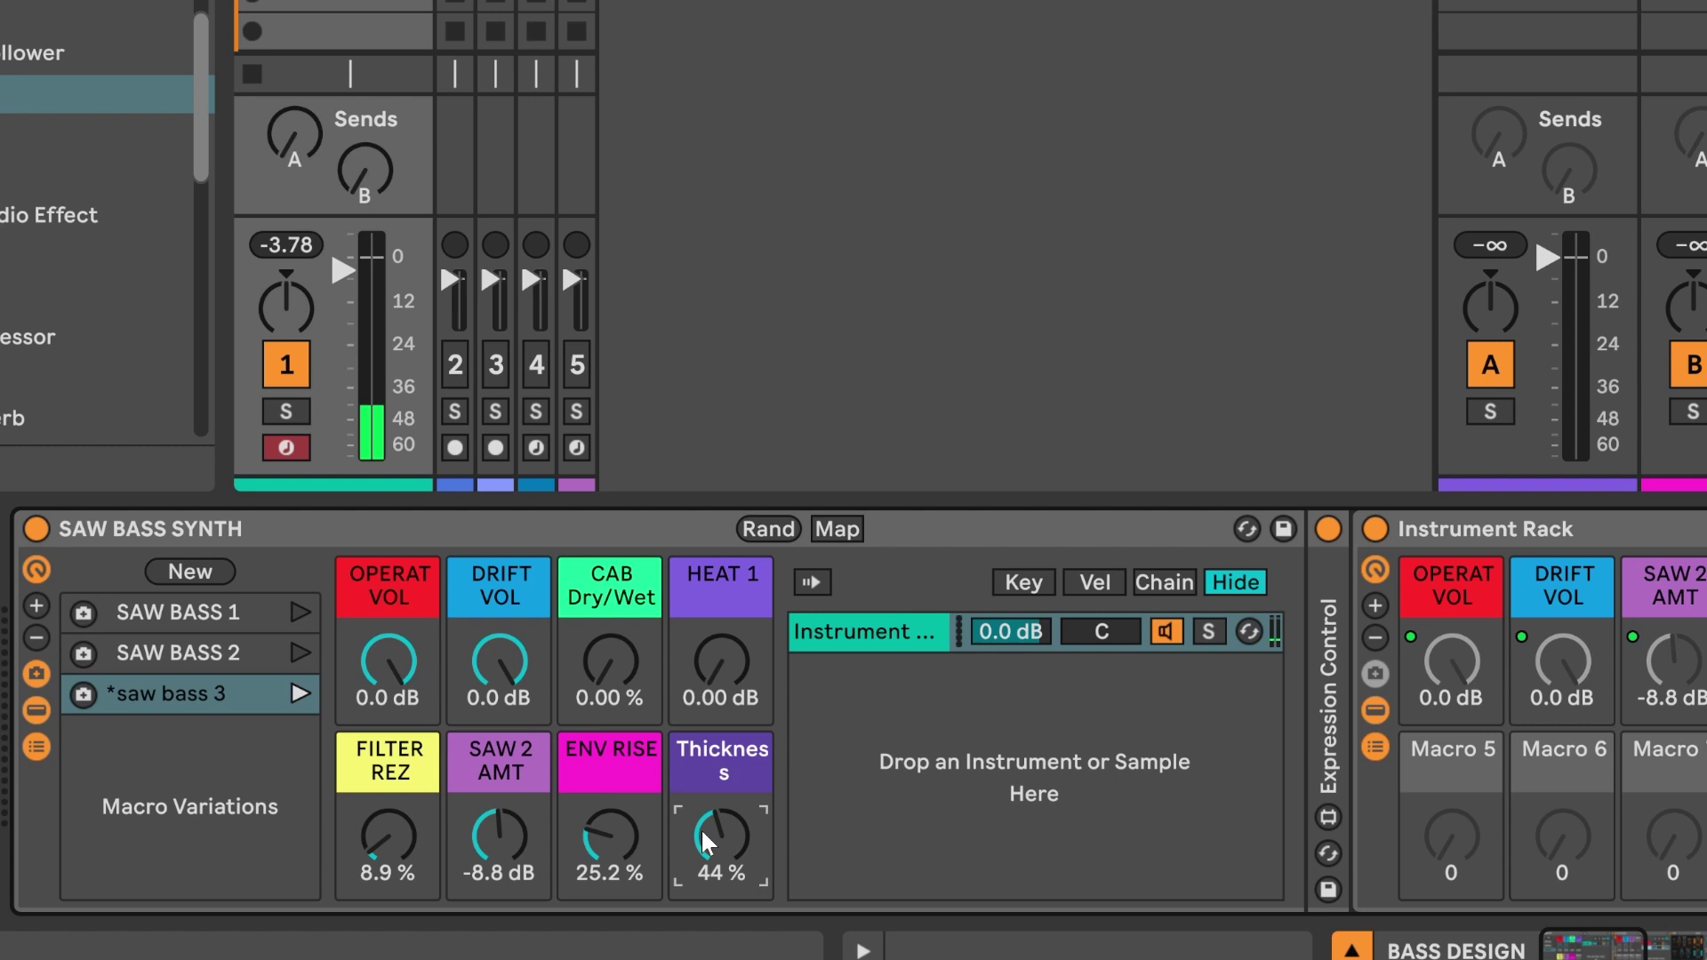
mouse_move(707, 843)
left_mouse_down()
mouse_move(707, 876)
mouse_move(704, 833)
left_mouse_up()
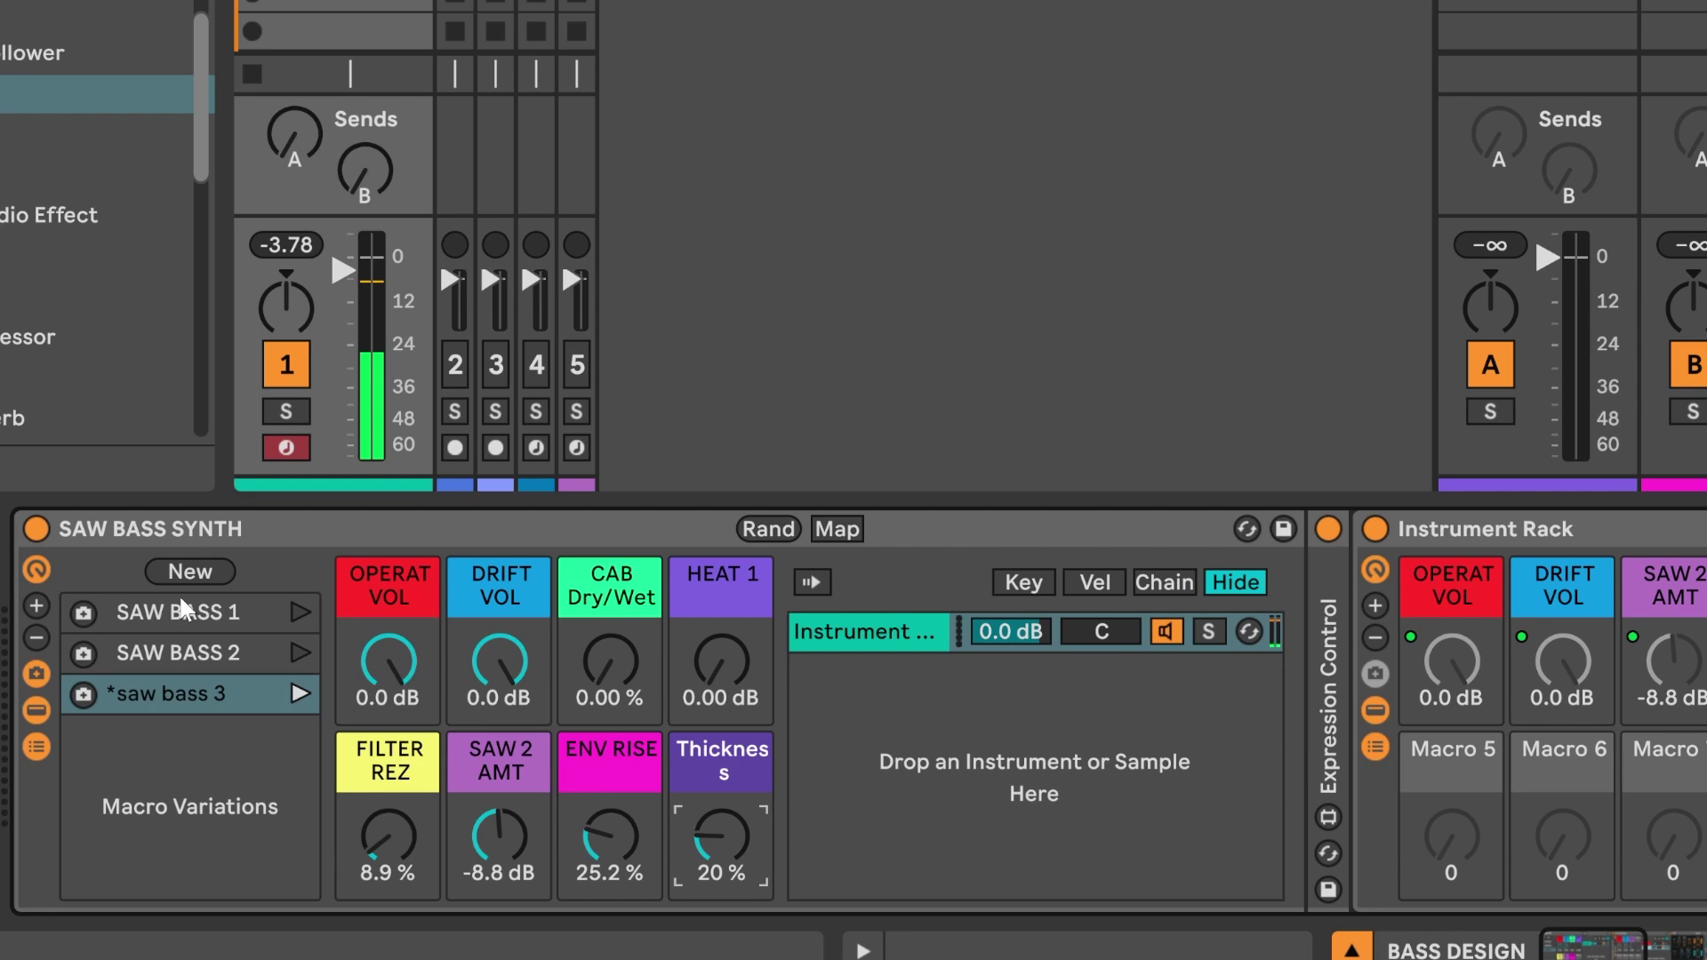
Step: Store a new macro variation named 'thicker', then recall saw bass 3 and SAW BASS 1
left_click(179, 564)
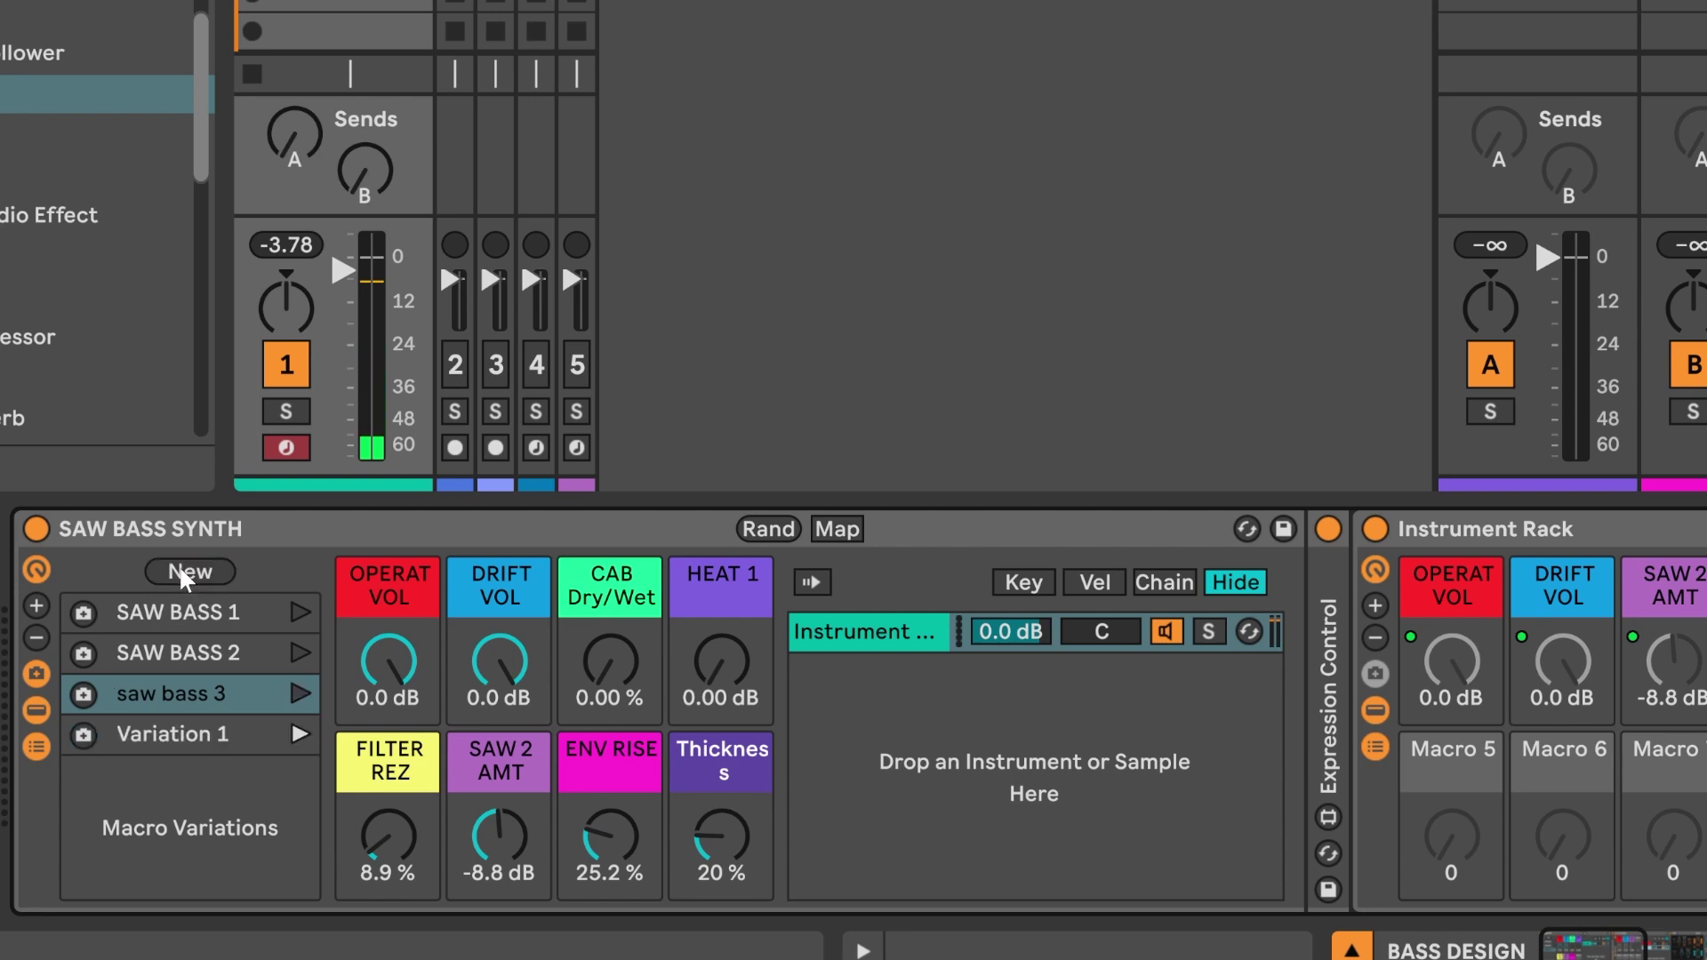
right_click(202, 735)
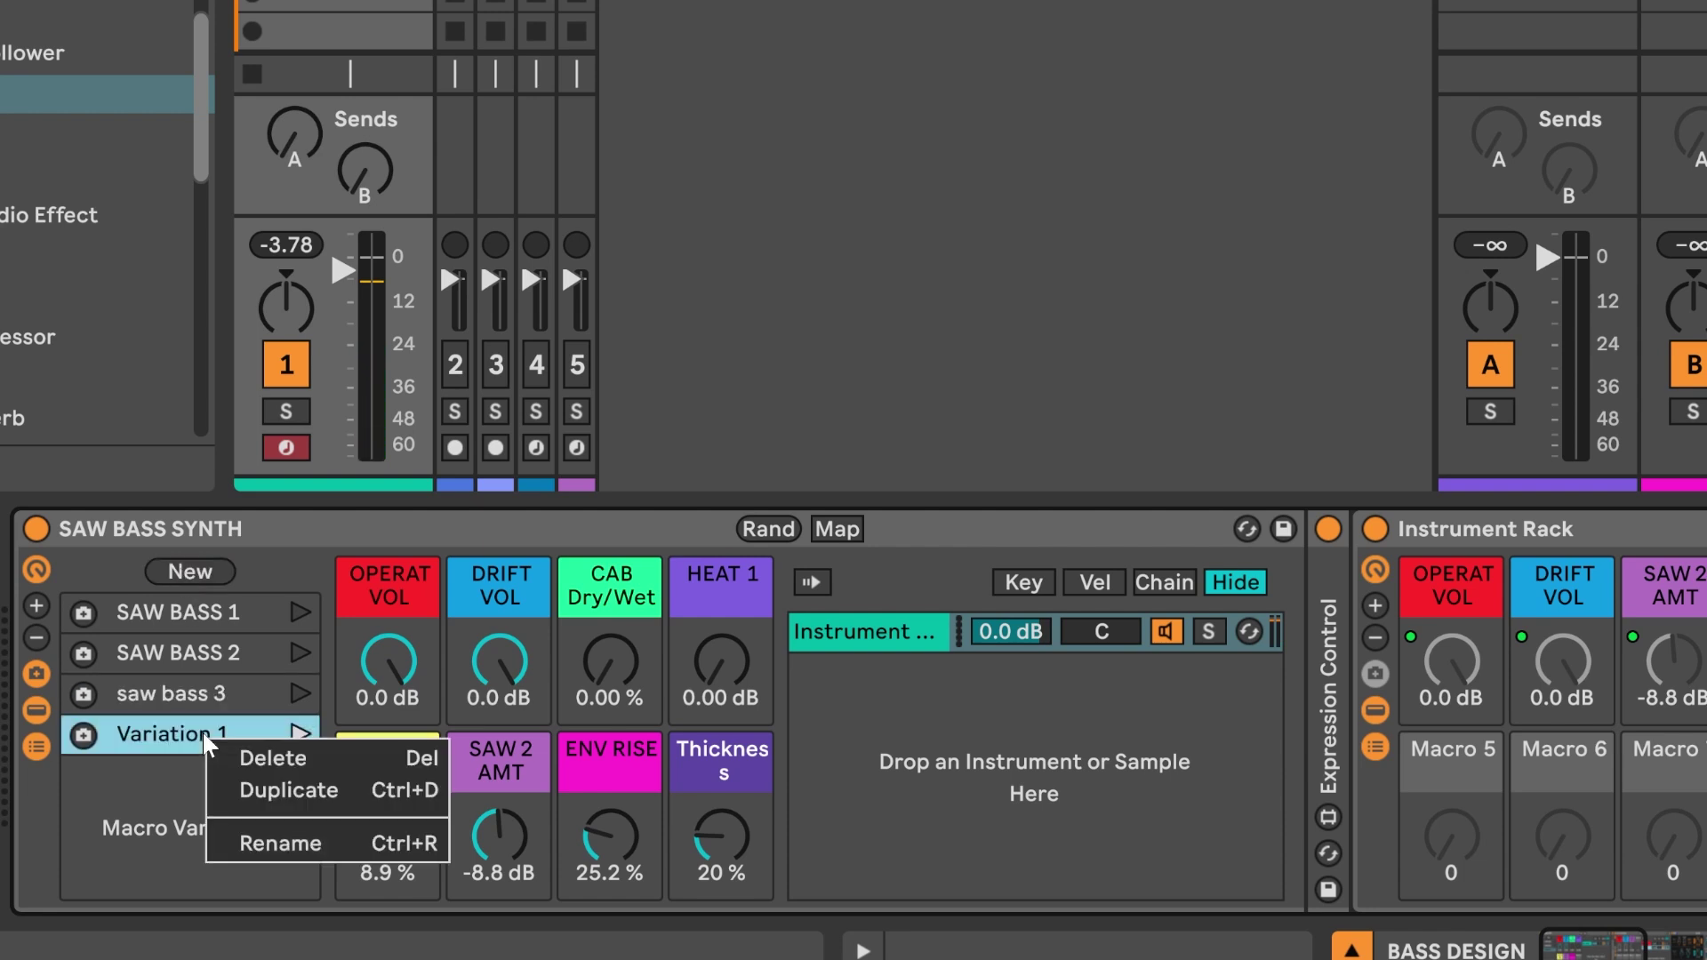
left_click(261, 843)
type("th")
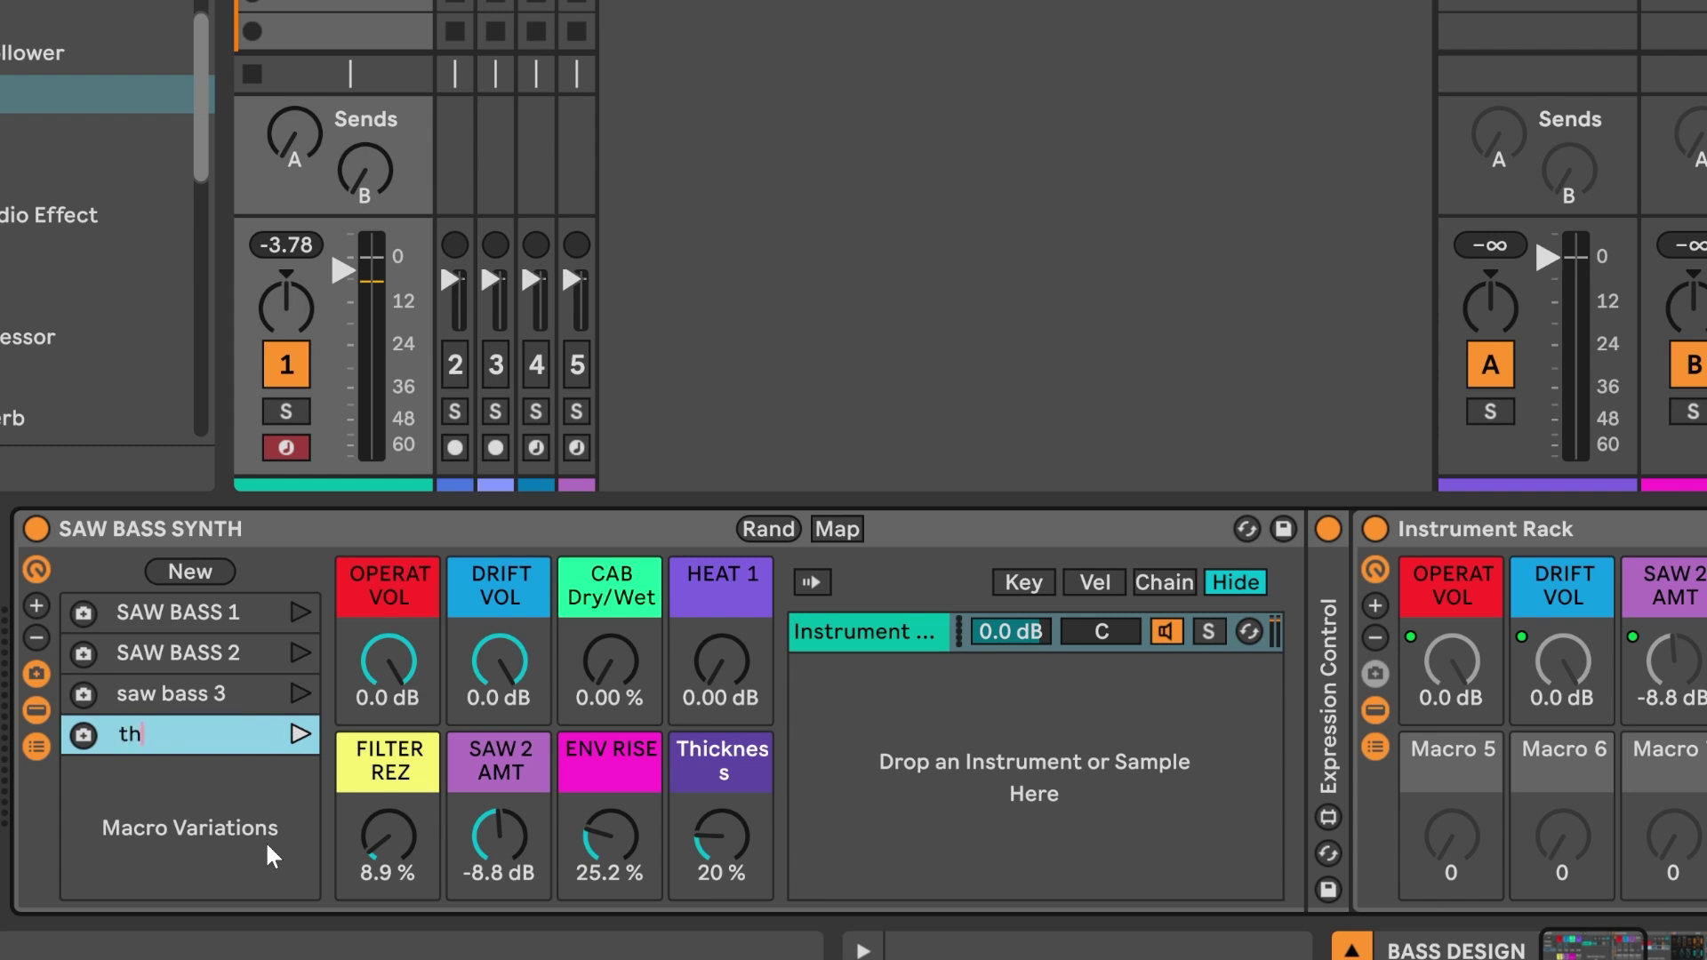
type("icker")
key("Return")
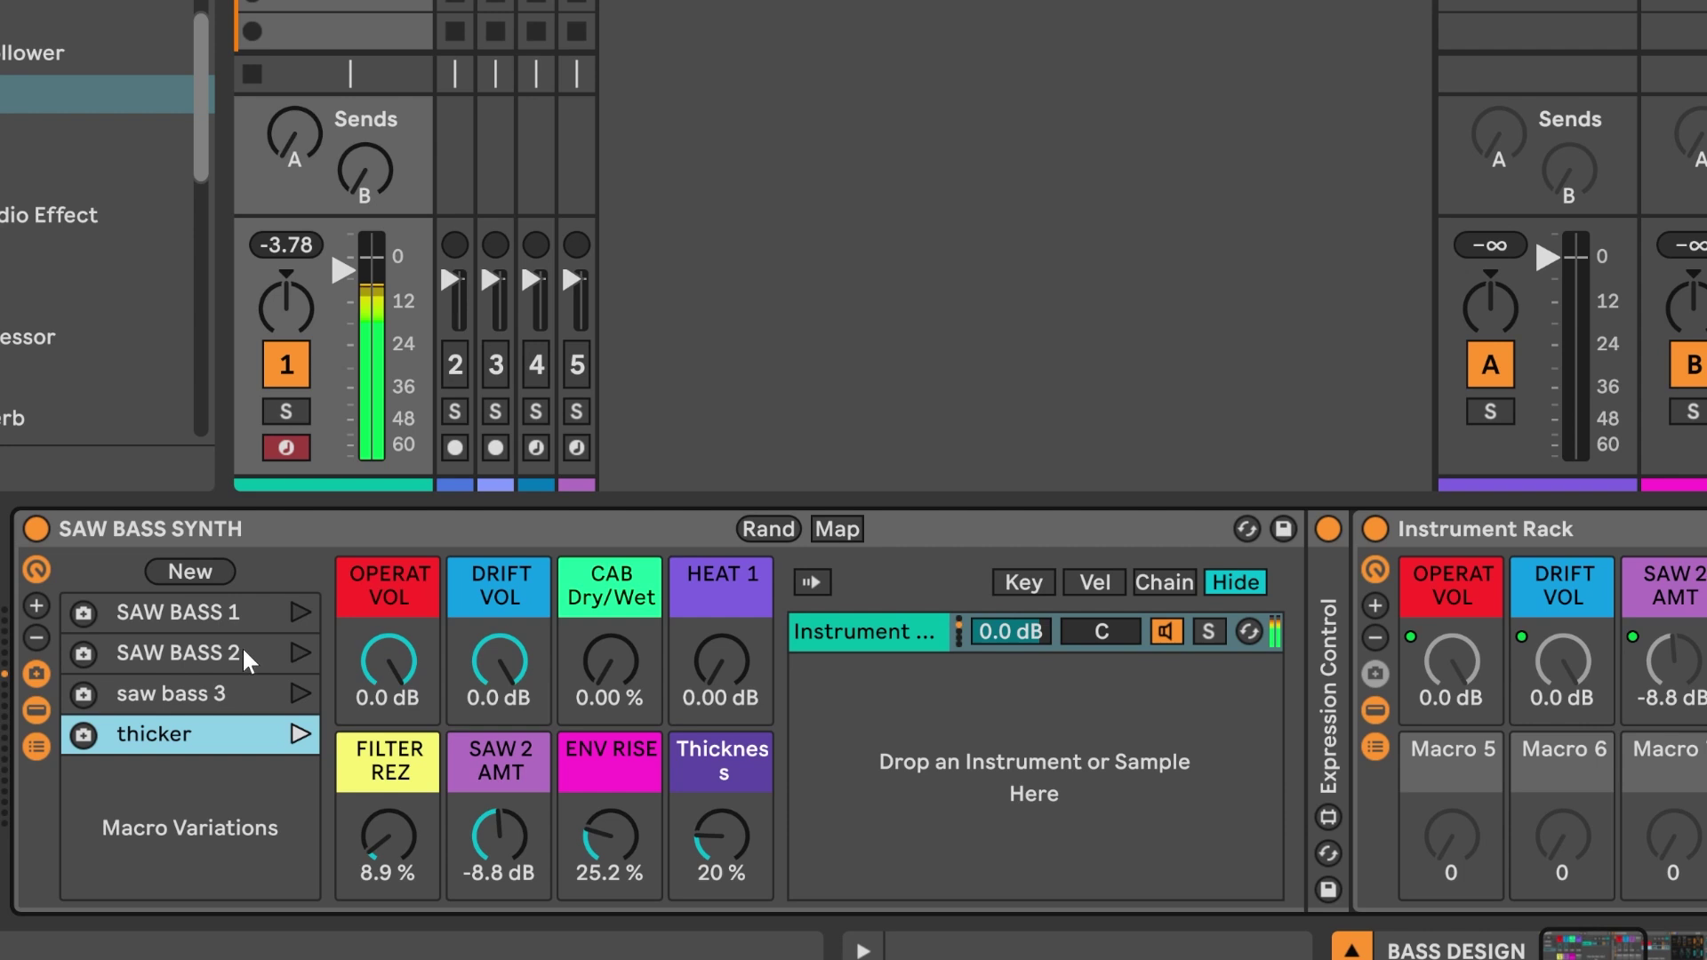
left_click(281, 695)
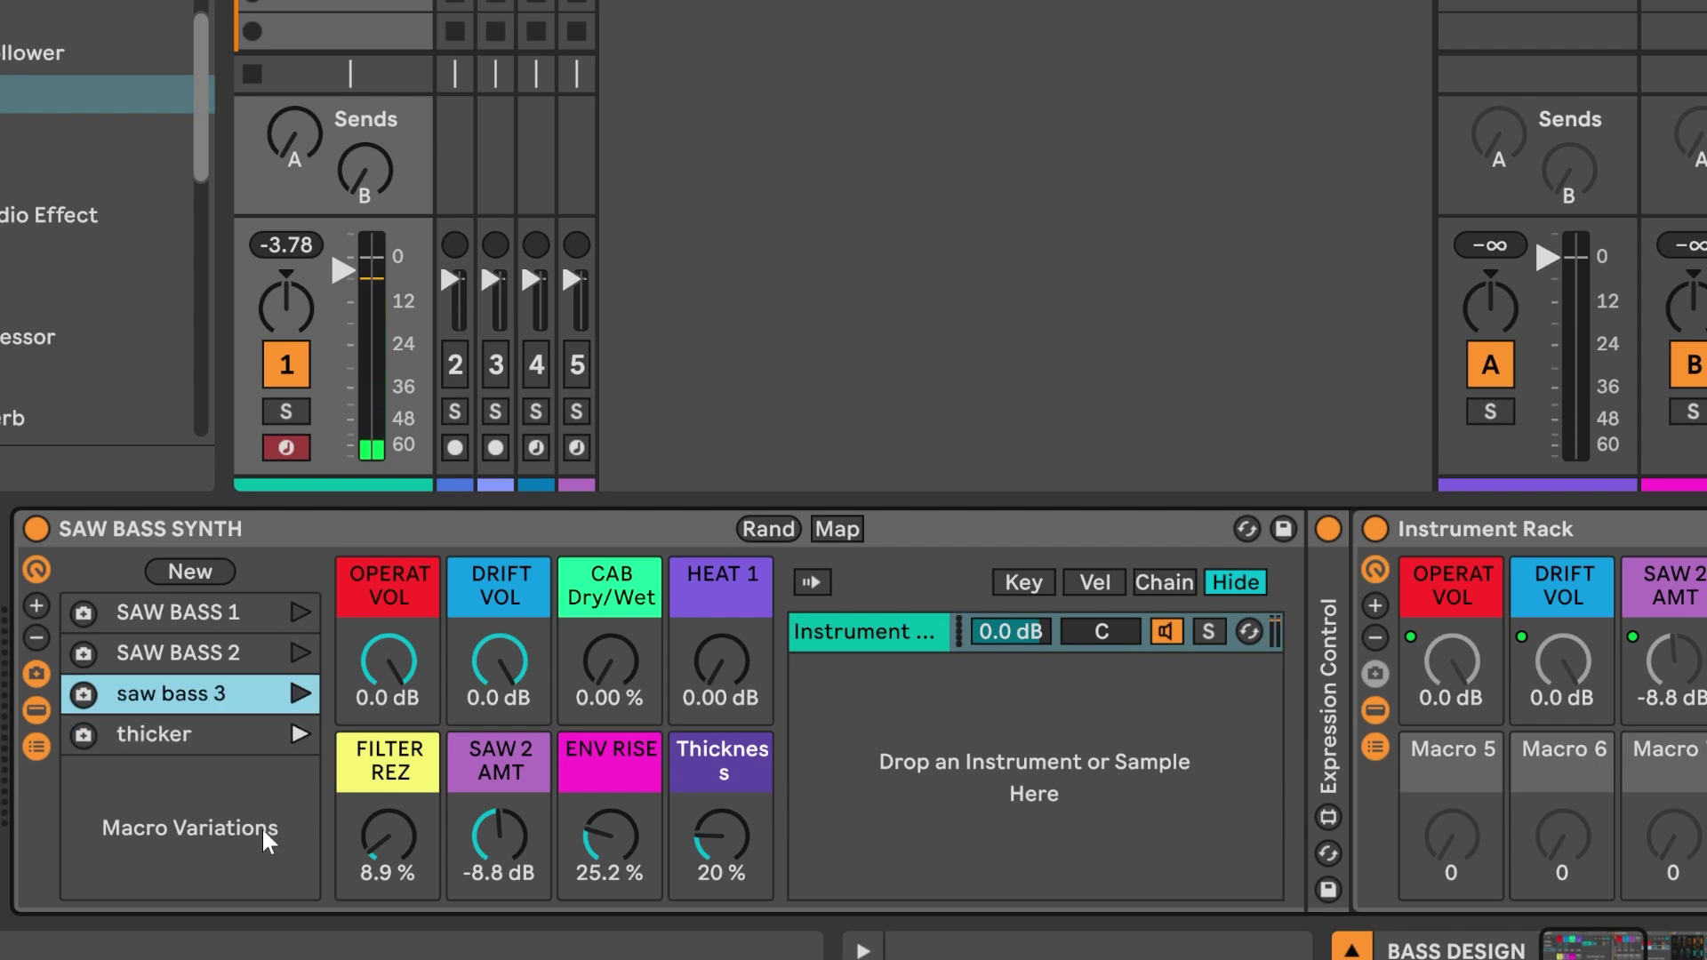
left_click(299, 613)
left_click(297, 655)
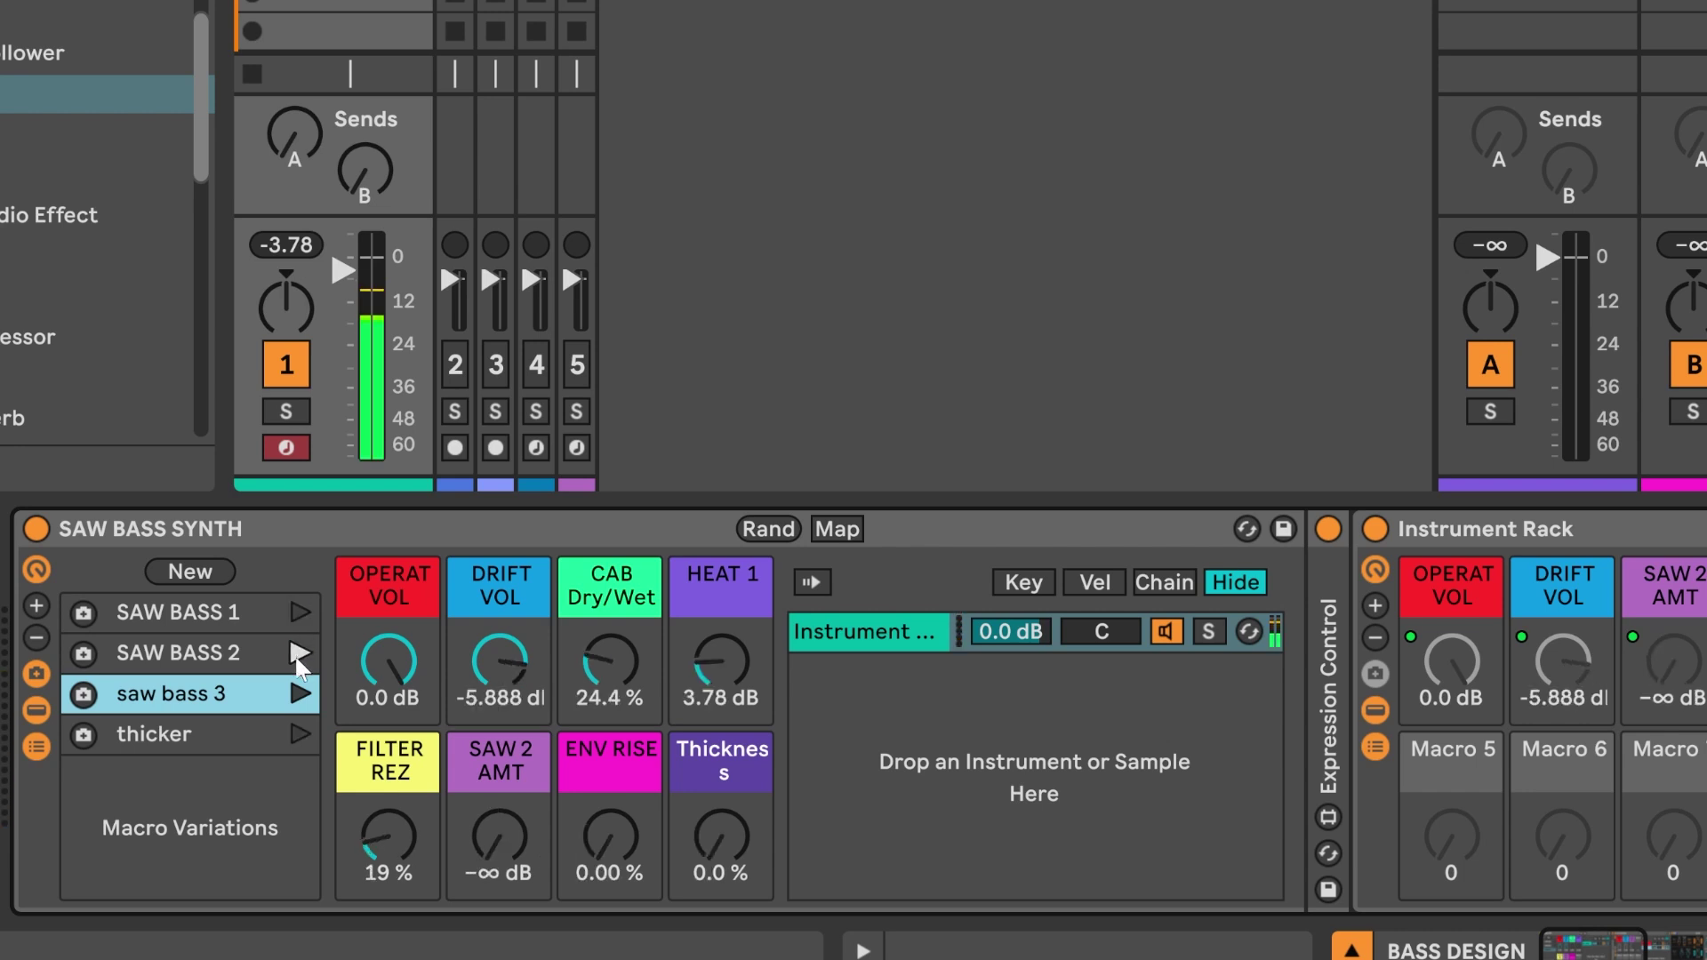
left_click(298, 734)
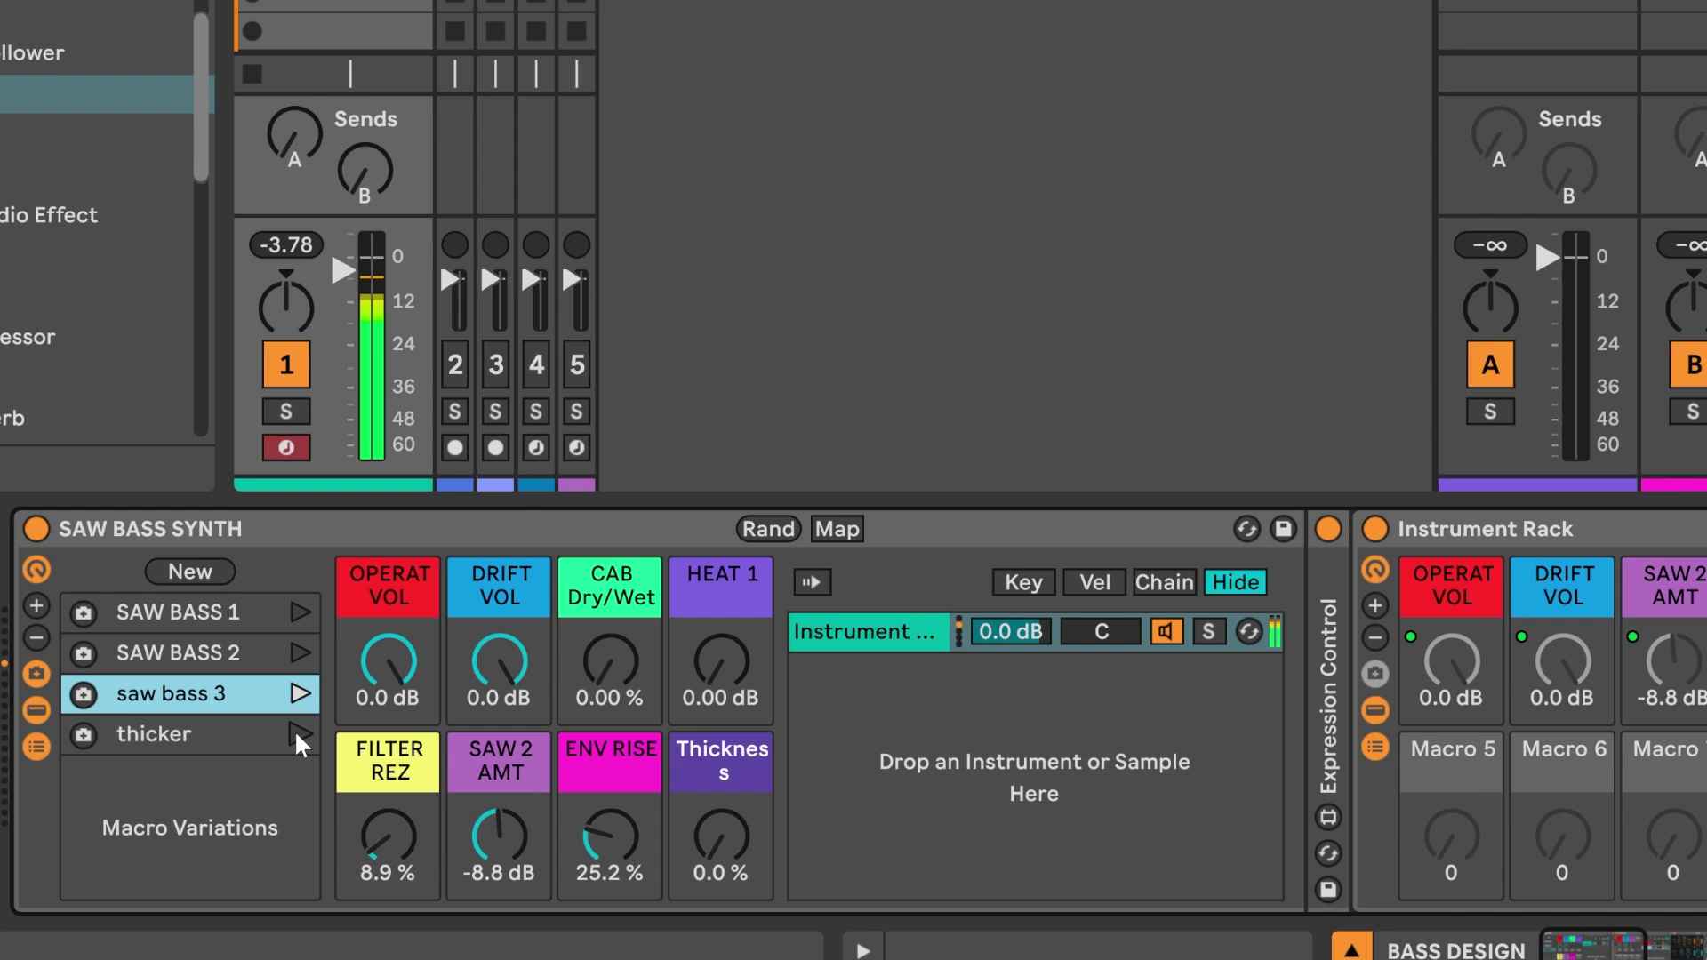
left_click(297, 732)
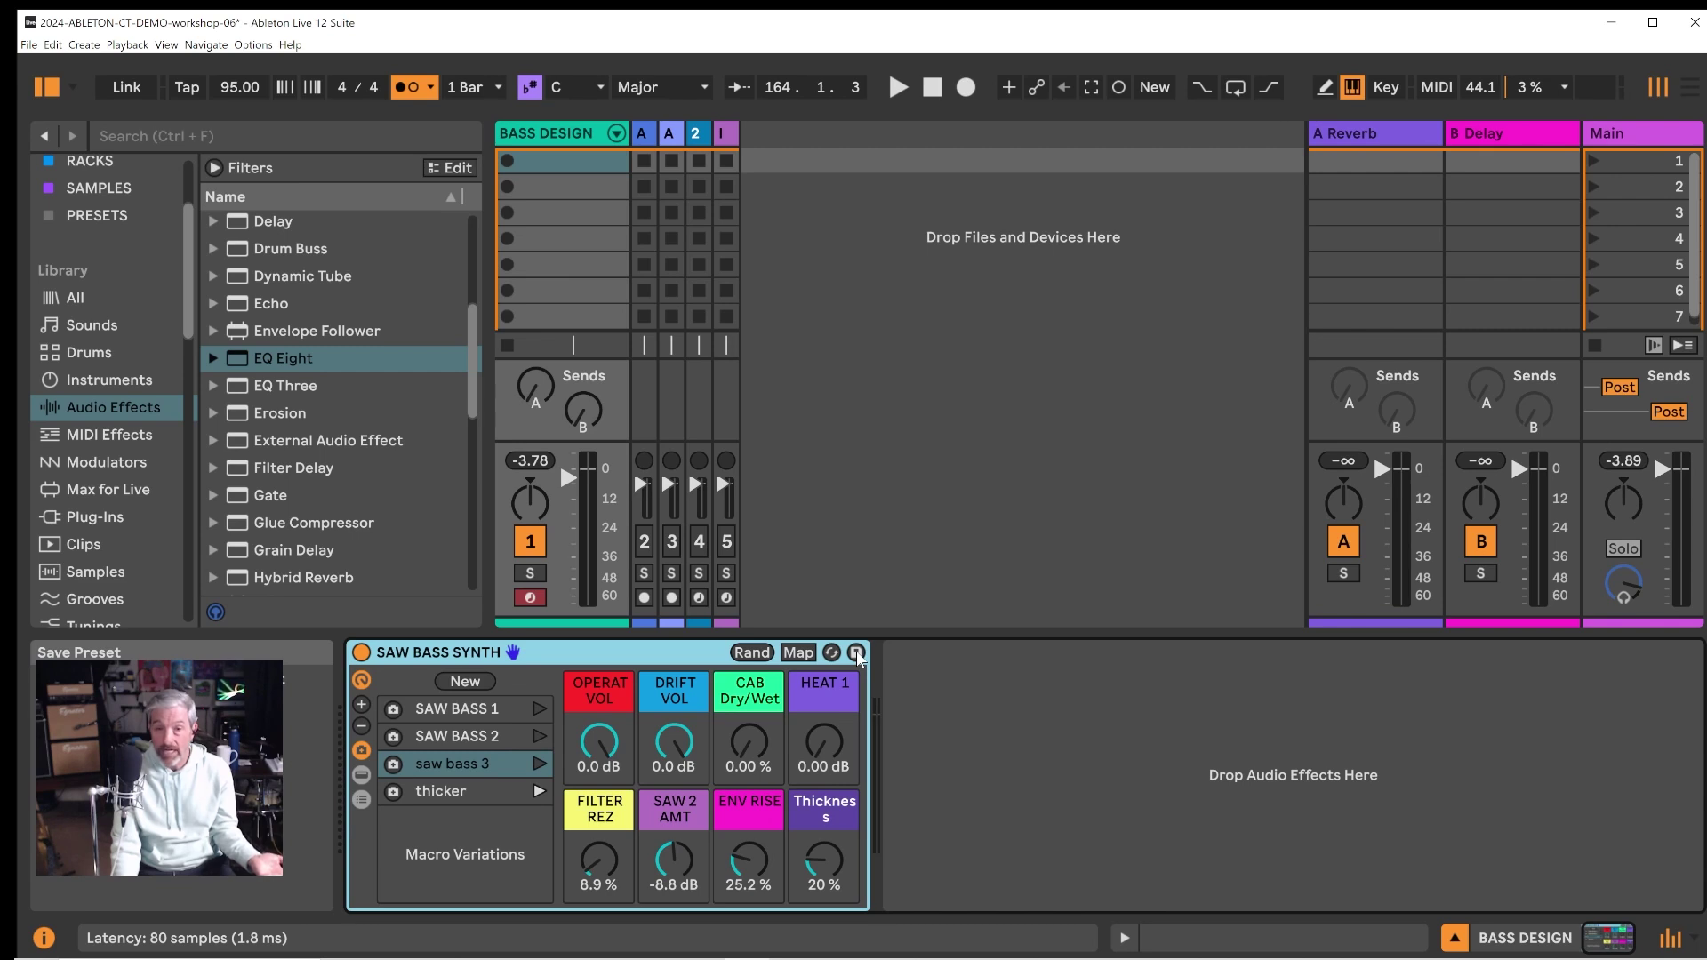
Step: Save the rack as SAW BASS SYNTH.adg and load it onto a new track 6
left_click(856, 653)
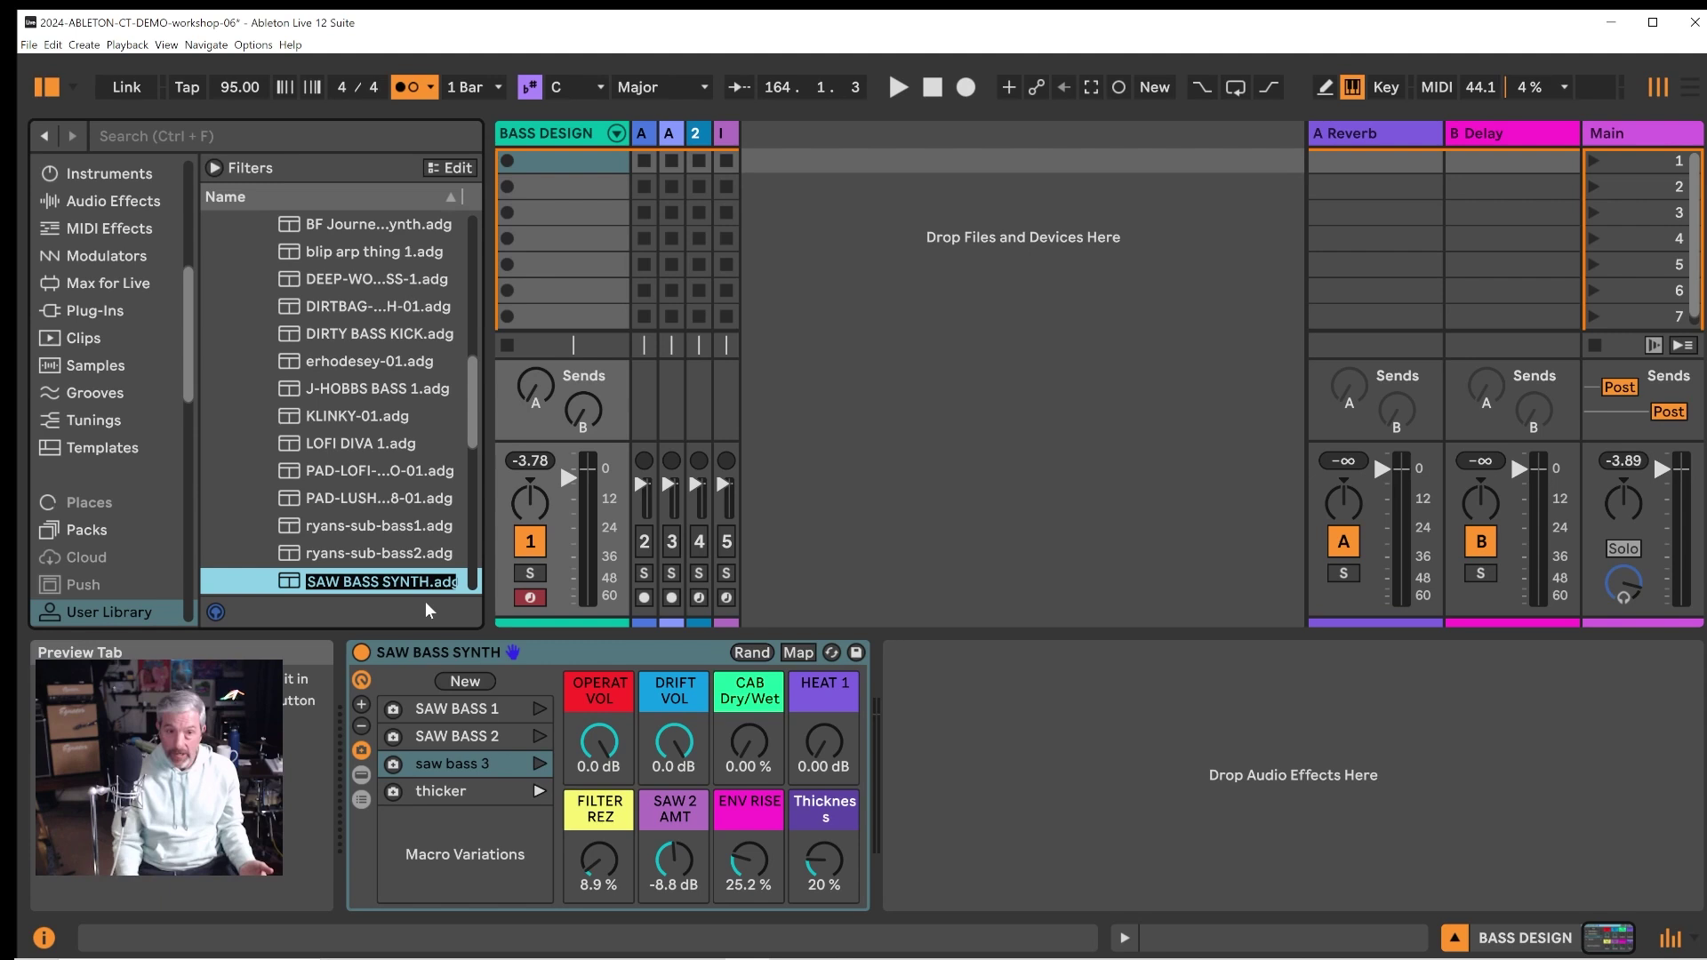
key("Return")
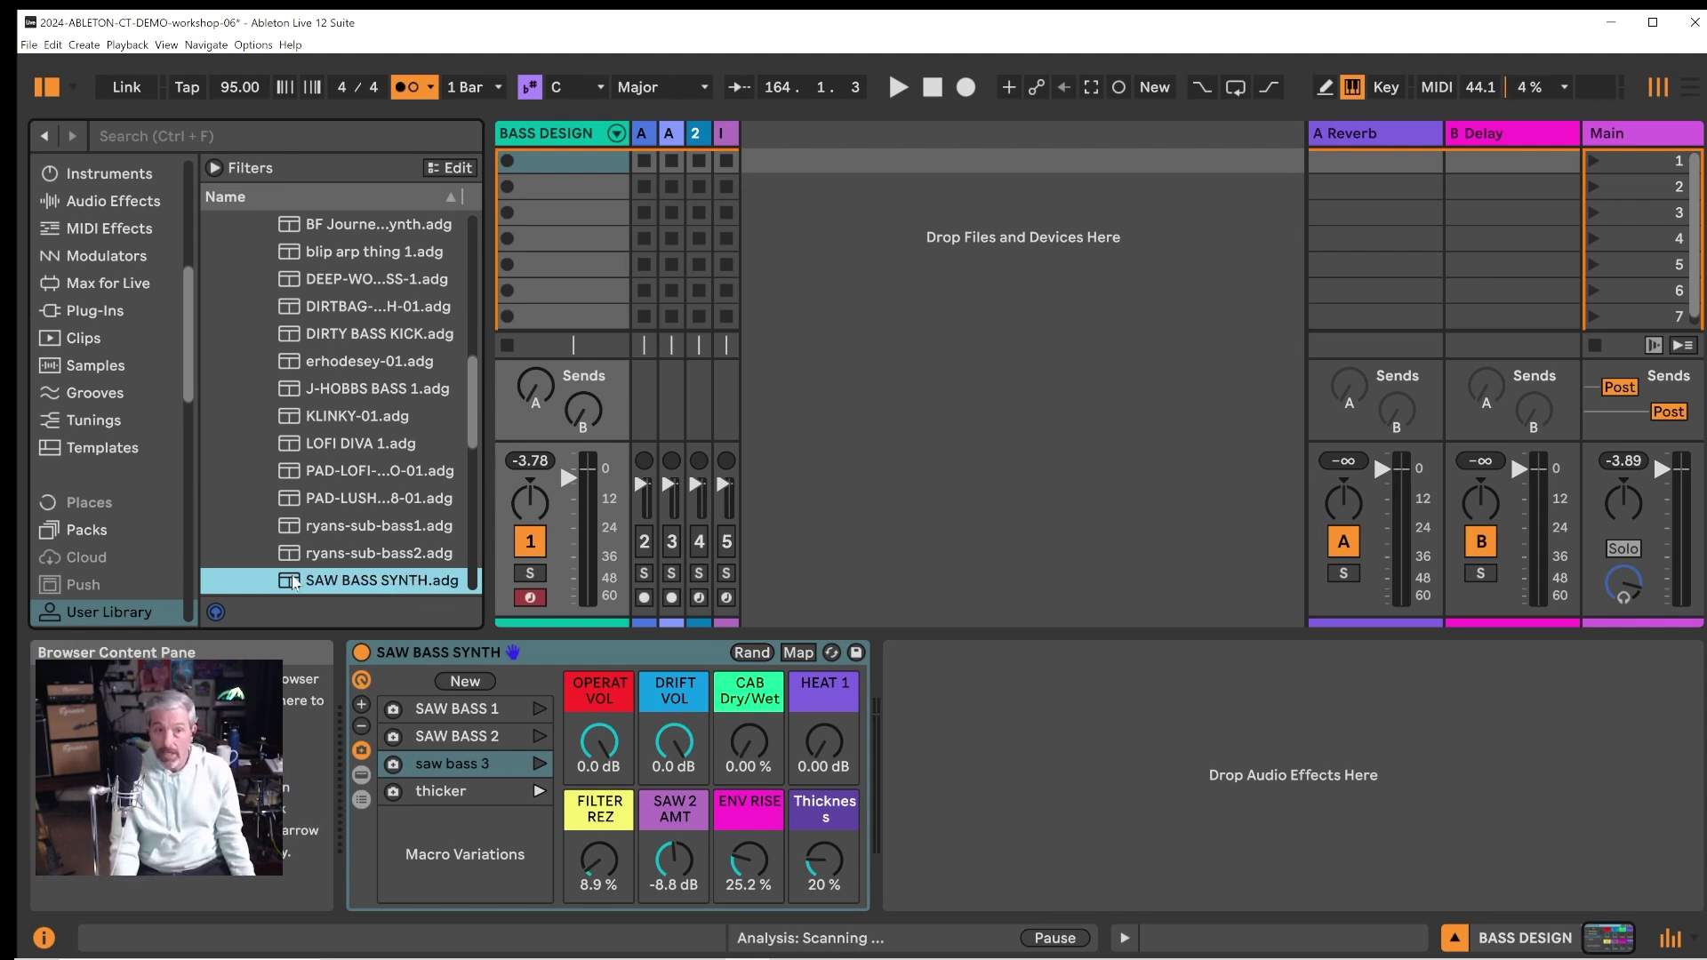
left_click_drag(293, 579, 952, 293)
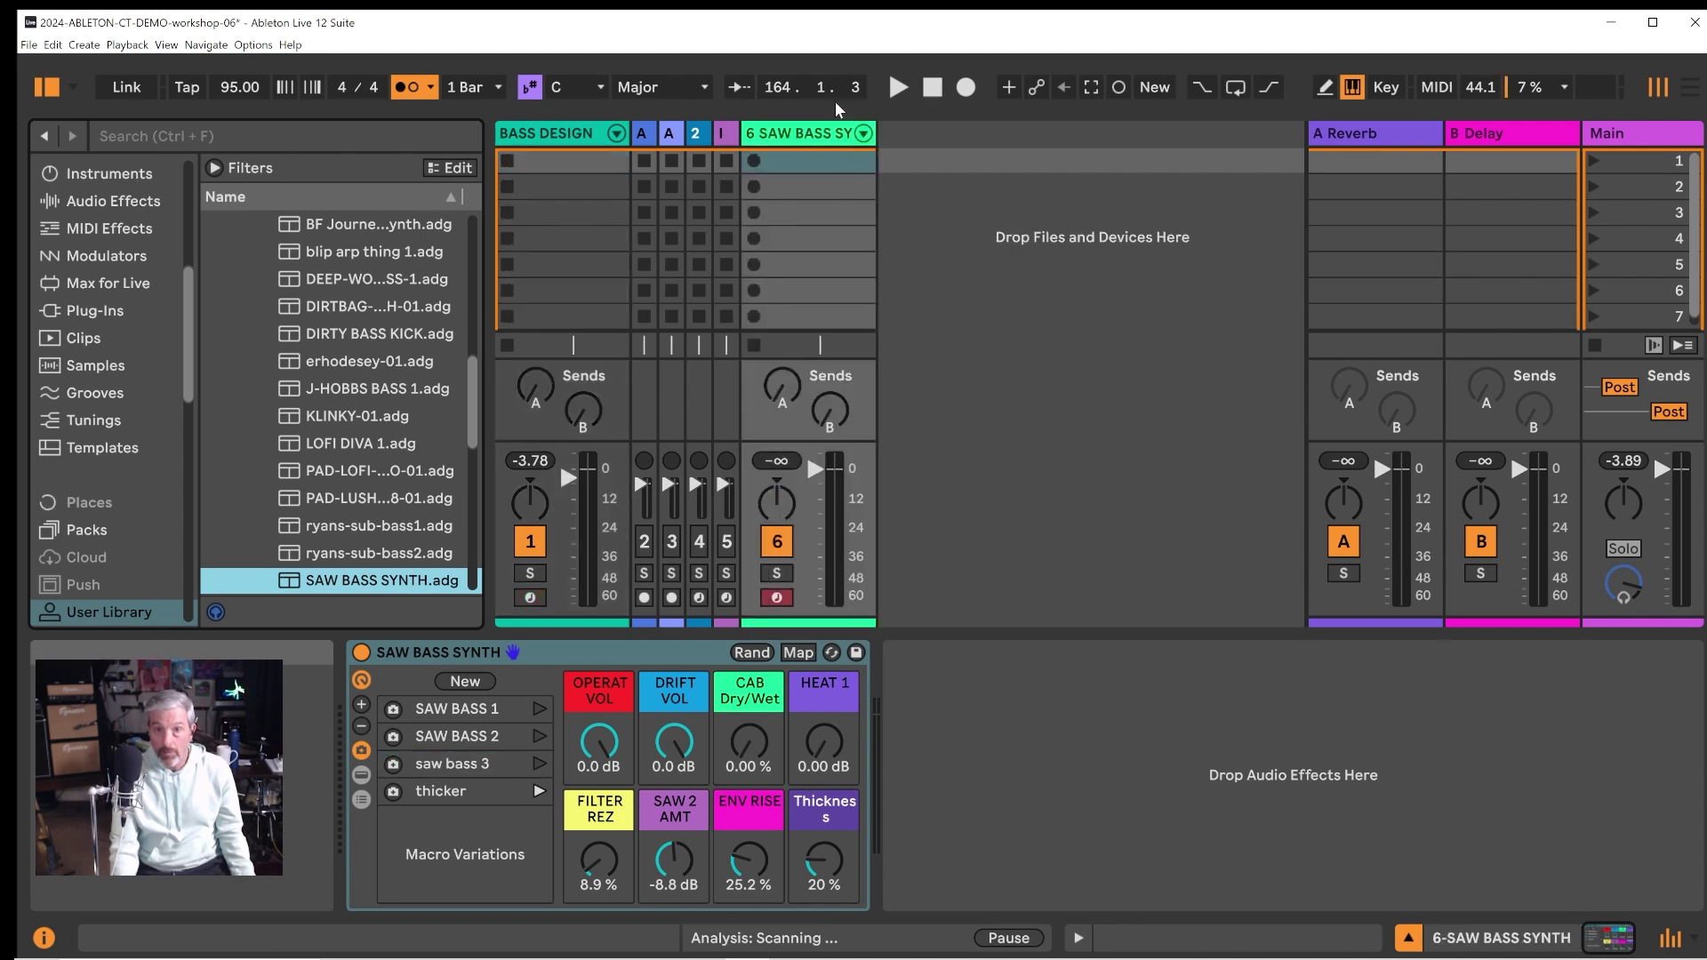
Step: Set the new track's macros to FILTER REZ 51 %, SAW 2 AMT 2.3 dB, ENV RISE 59.8 %, Thickness 52 %
left_click(827, 138)
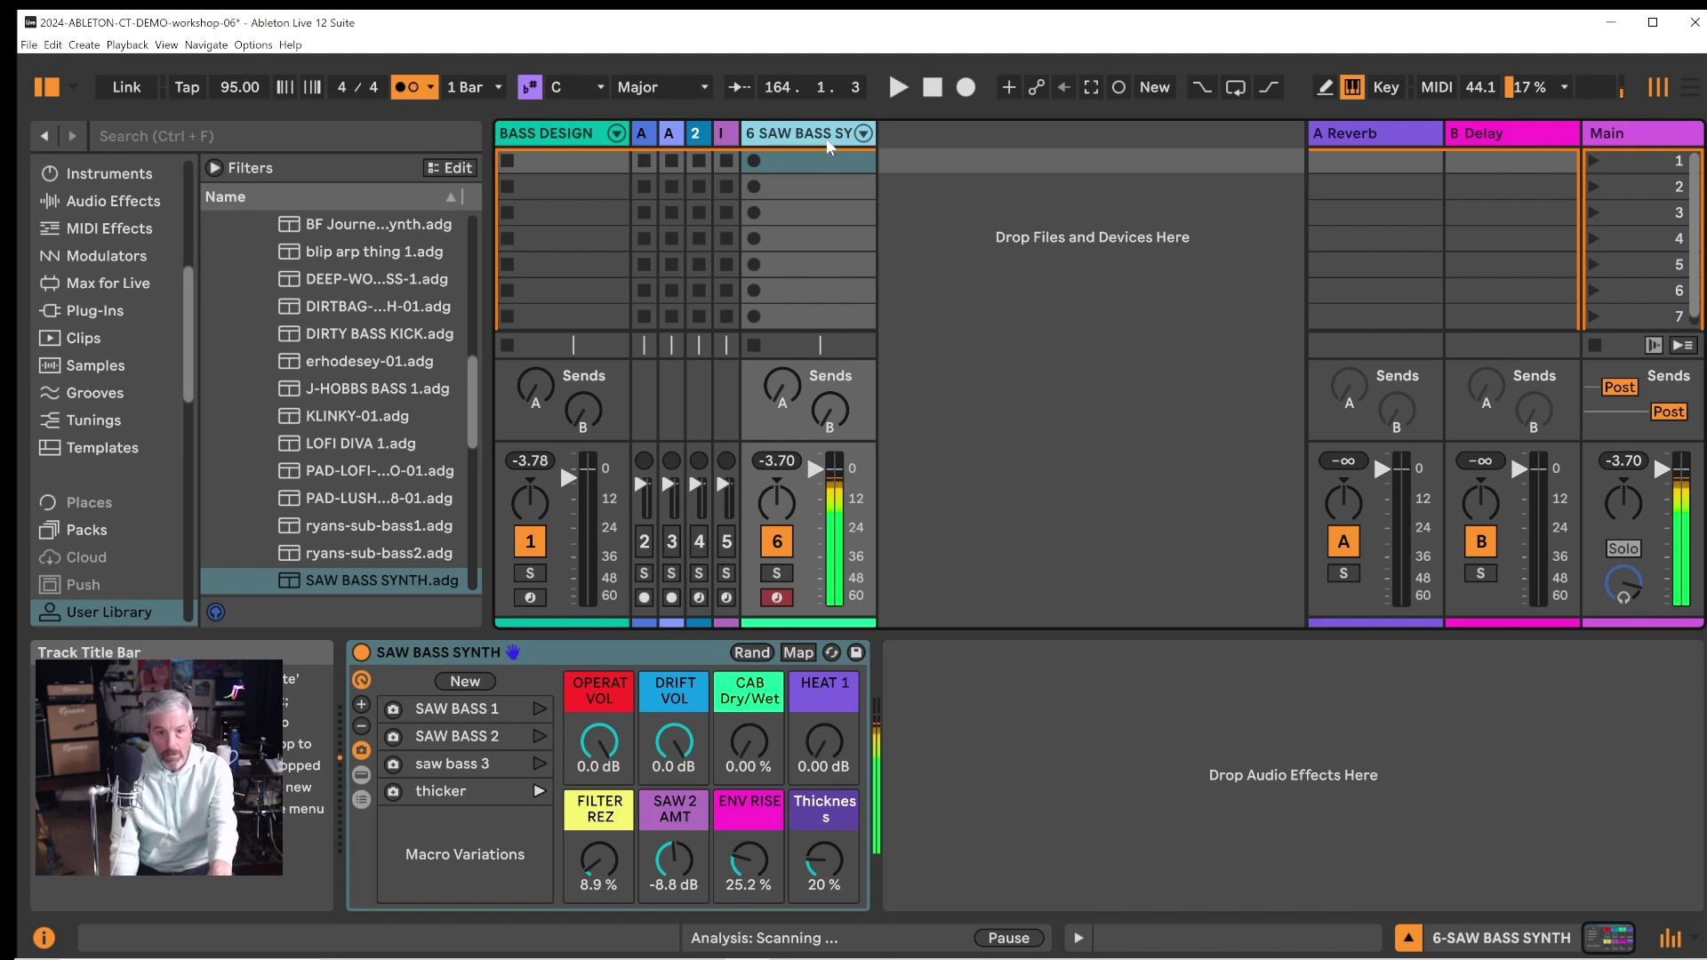
left_click_drag(824, 861, 825, 898)
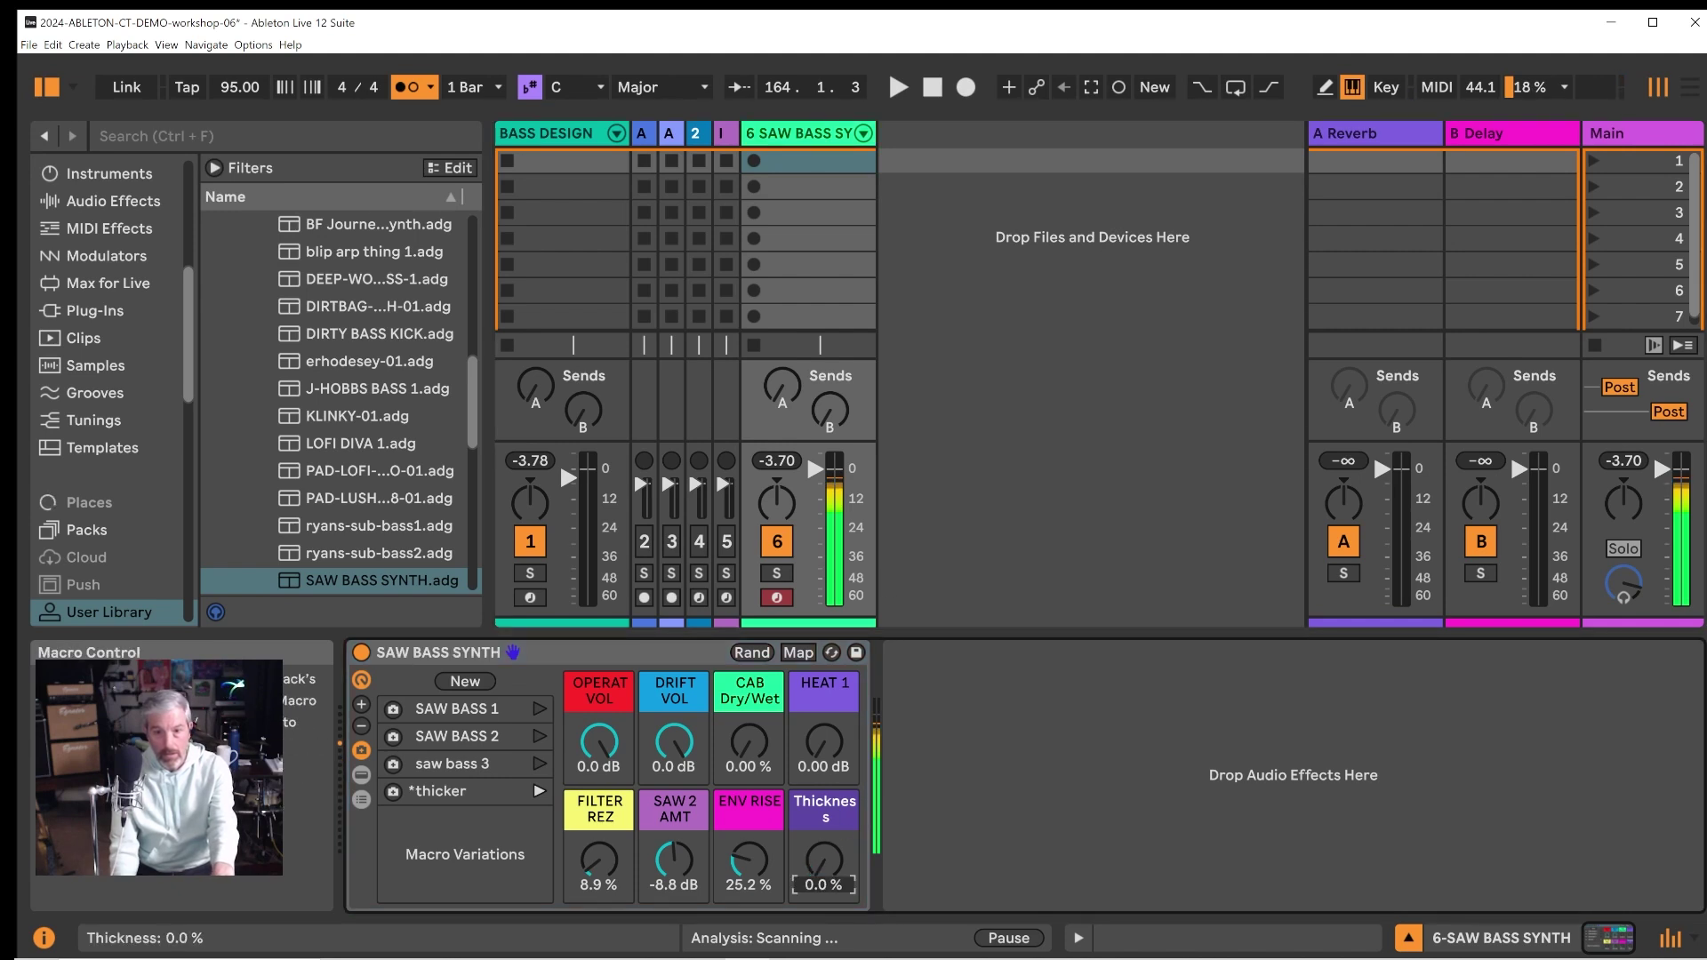
left_click_drag(747, 858, 747, 864)
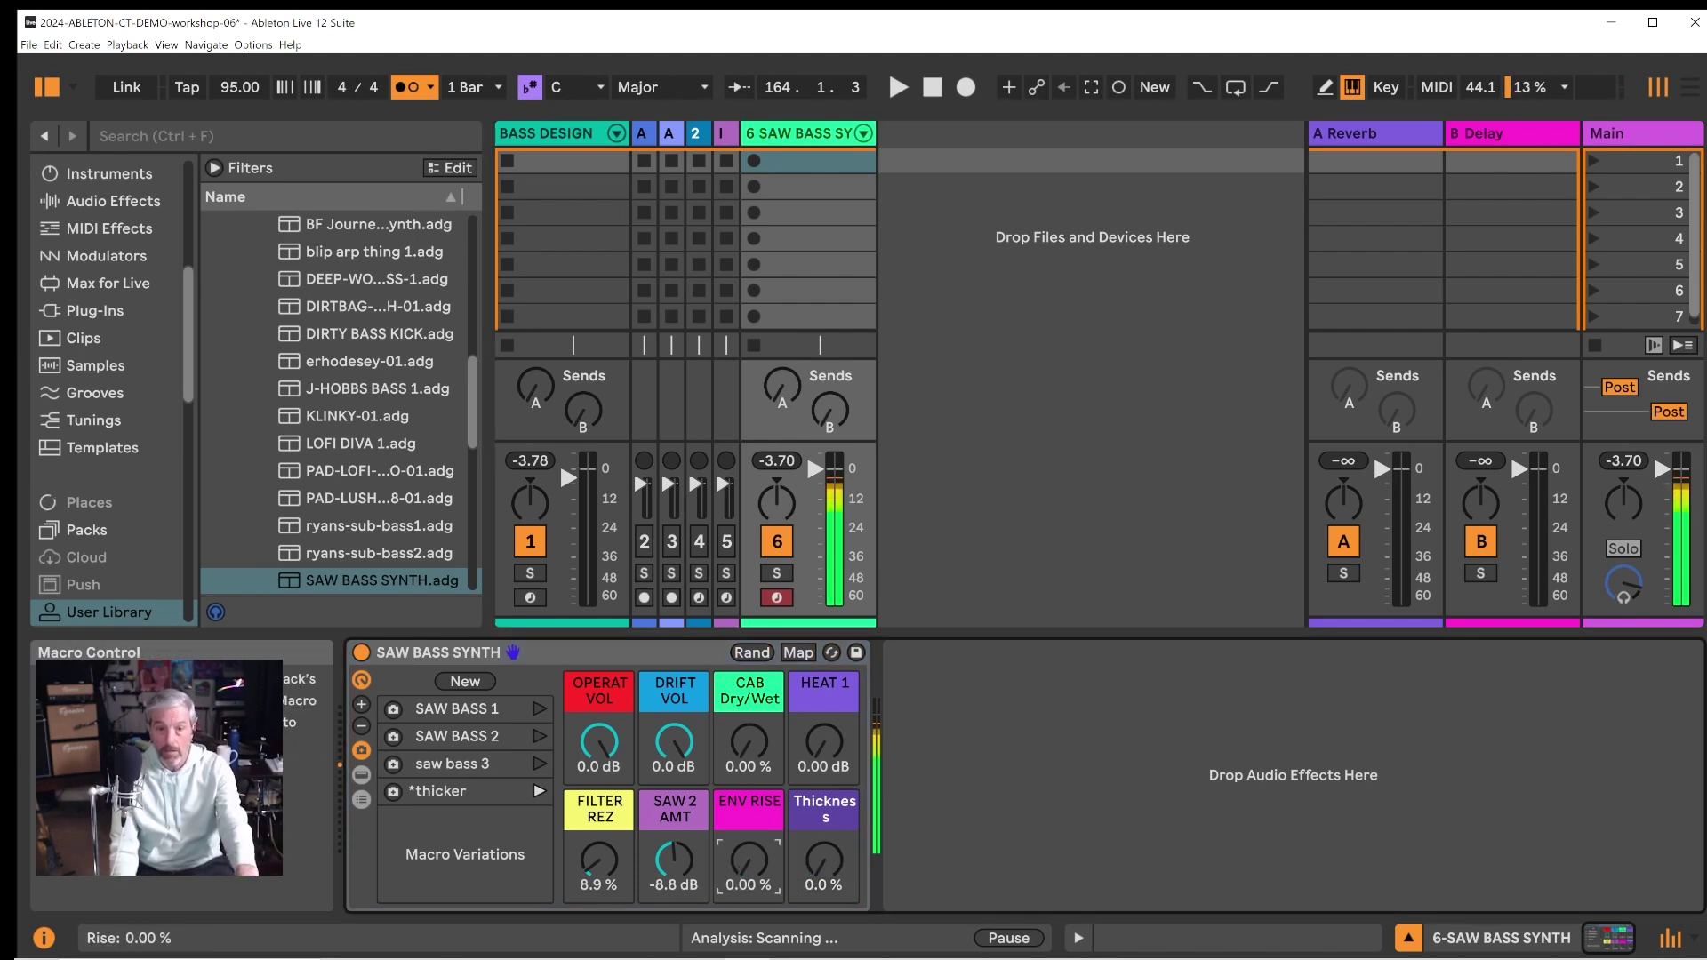
left_click_drag(749, 858, 749, 752)
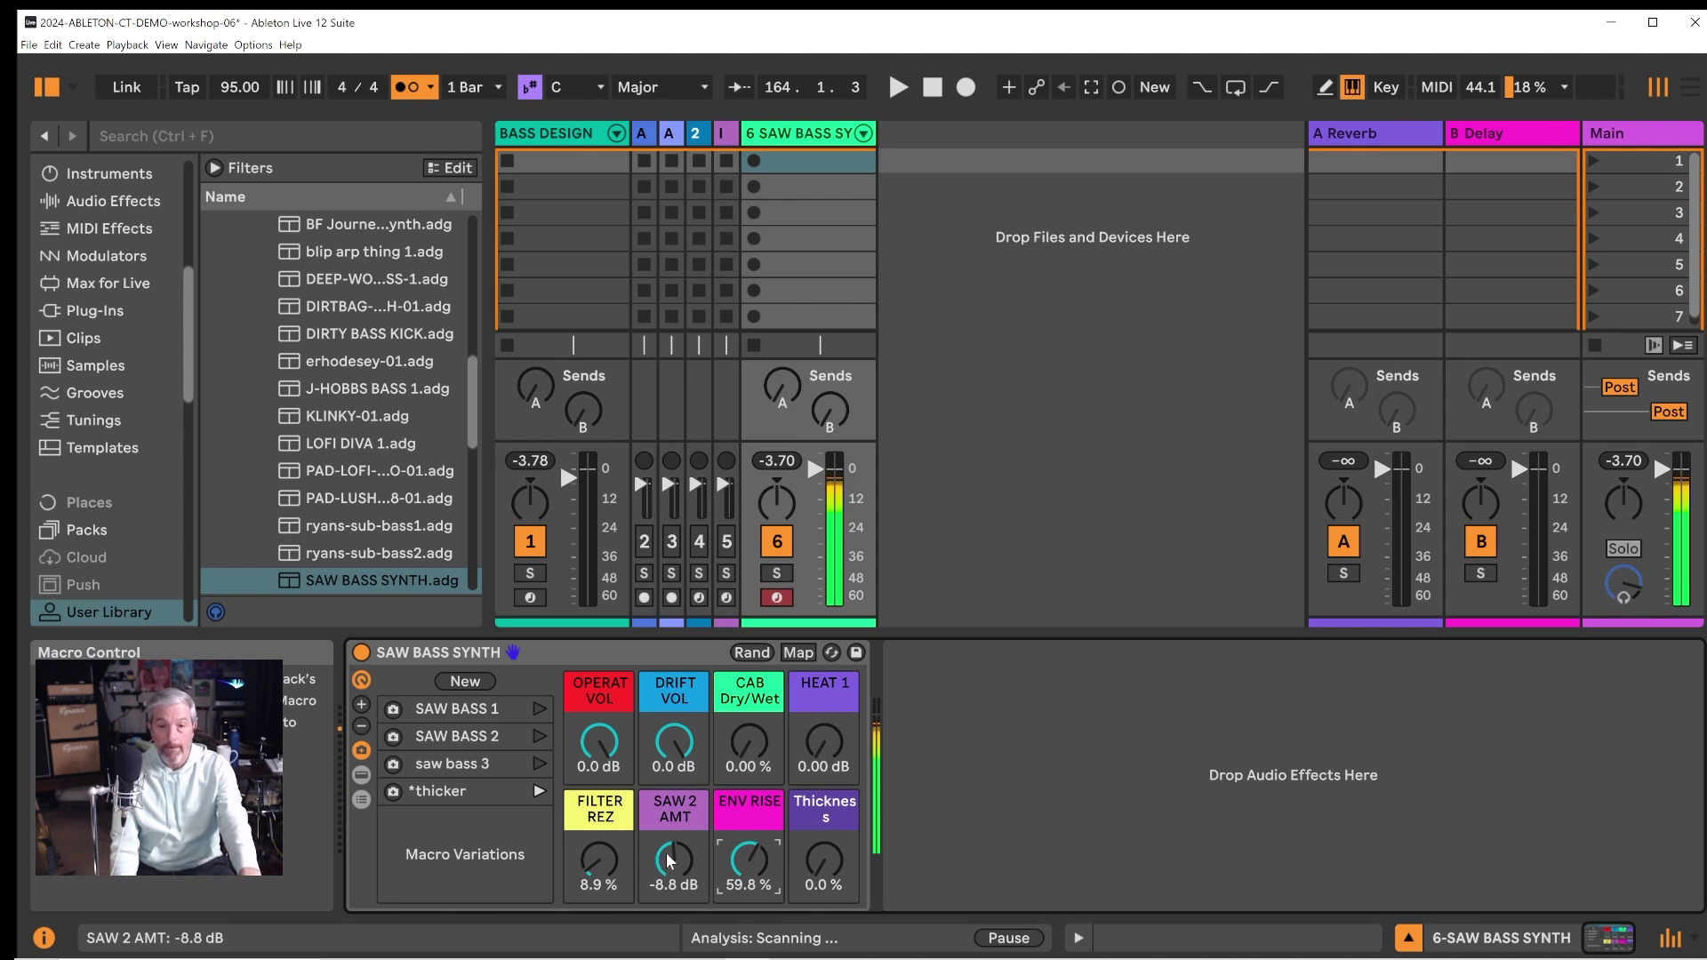
left_click_drag(670, 861, 671, 827)
left_click_drag(599, 858, 598, 805)
left_click_drag(825, 861, 824, 788)
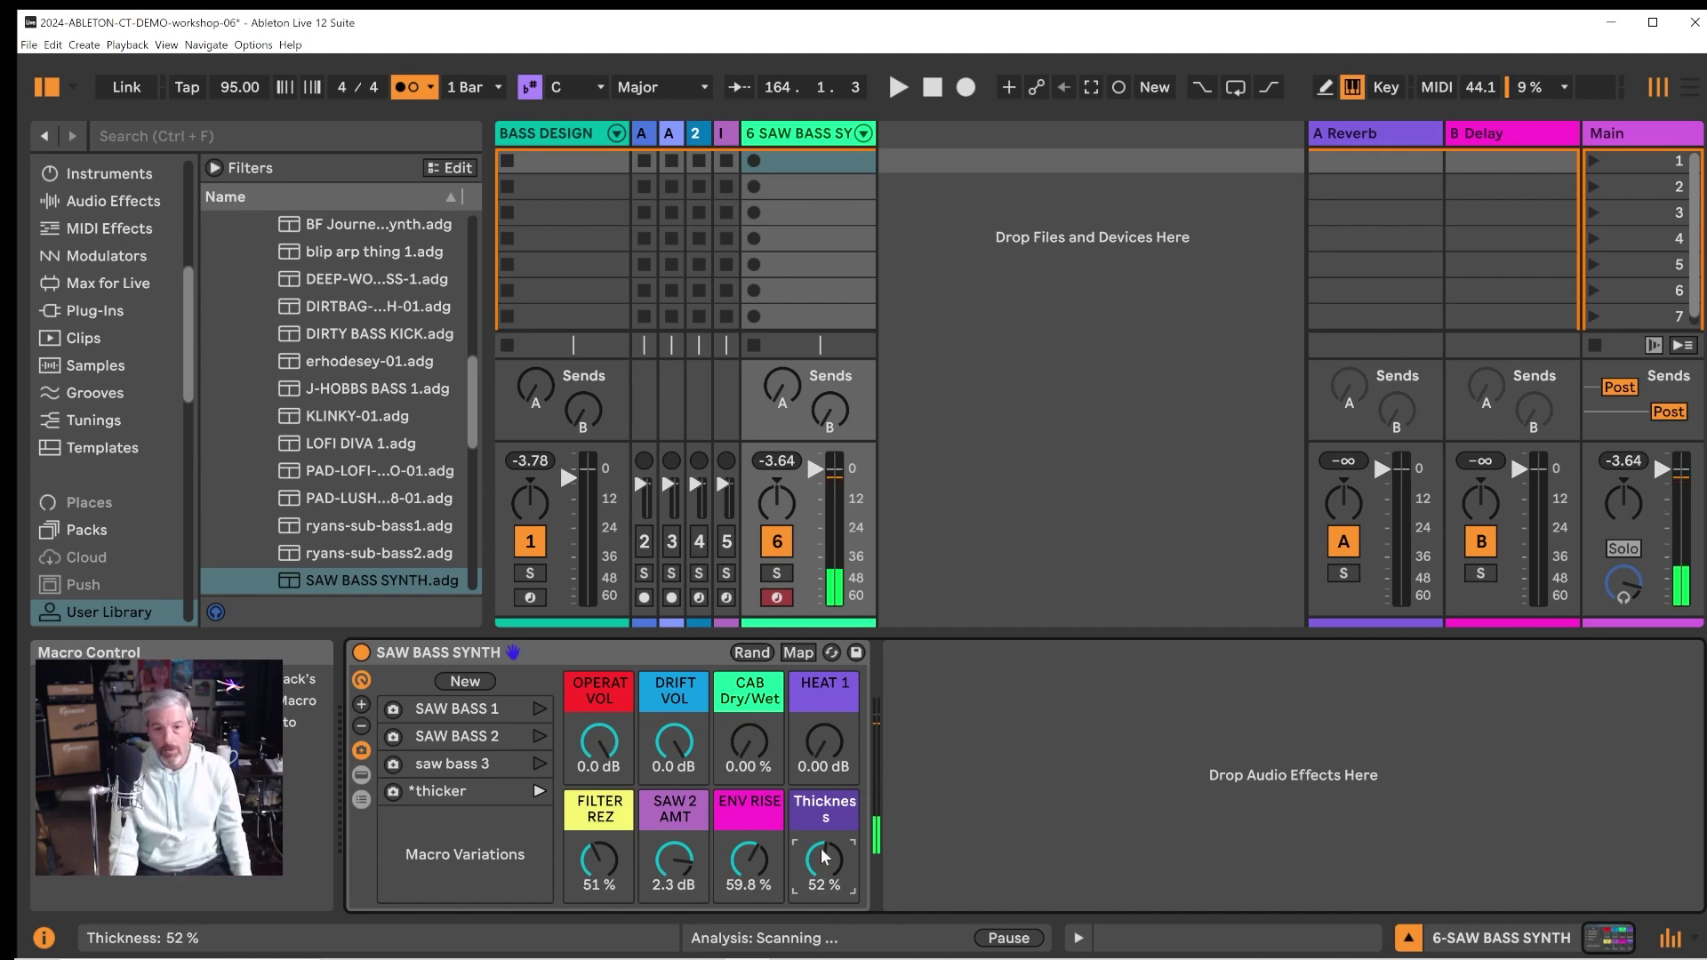